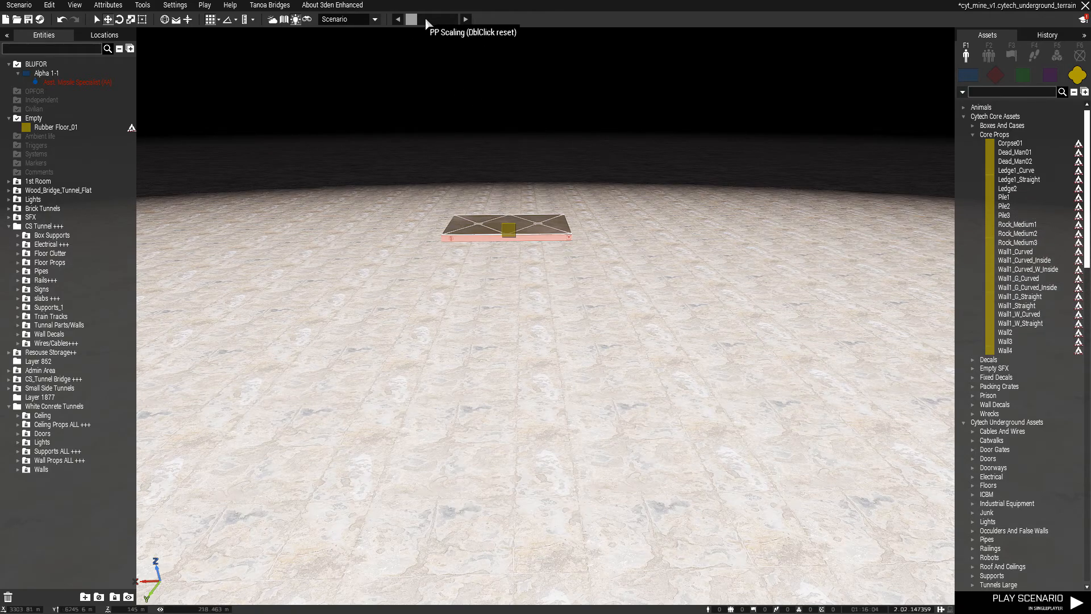
# Raise the PP Scaling to its maximum.
pyautogui.moveTo(429, 19)
pyautogui.mouseDown()
pyautogui.moveTo(443, 18)
pyautogui.moveTo(416, 21)
pyautogui.mouseUp()
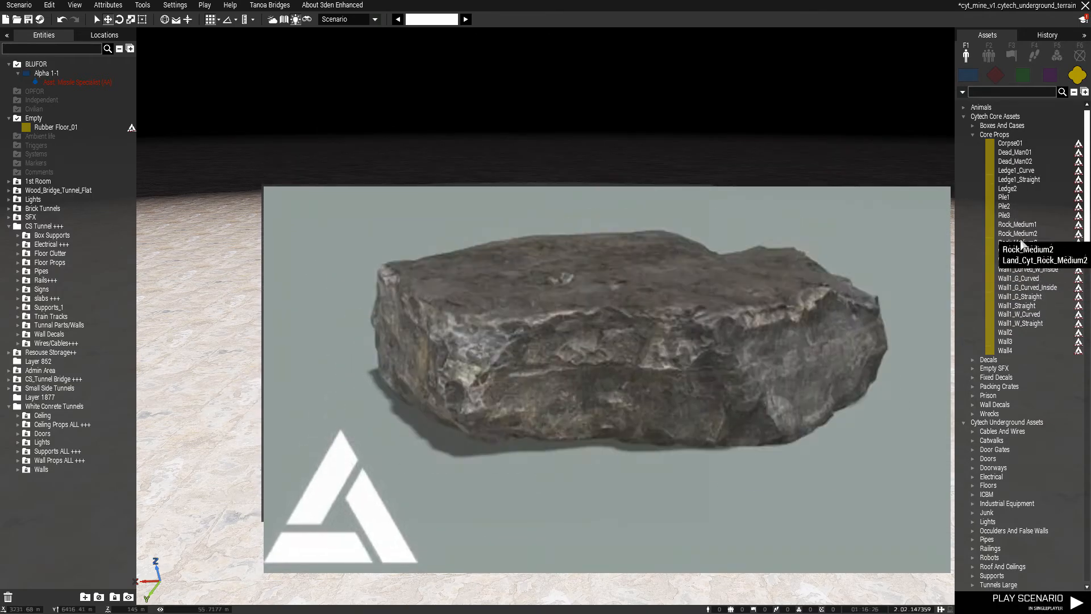
# Place a Metal Wall Part_02_White from the Cytech Underground Walls assets on the open ground beside the rubber floor slab.
pyautogui.scroll(-5, 1021, 237)
pyautogui.scroll(-10, 1021, 239)
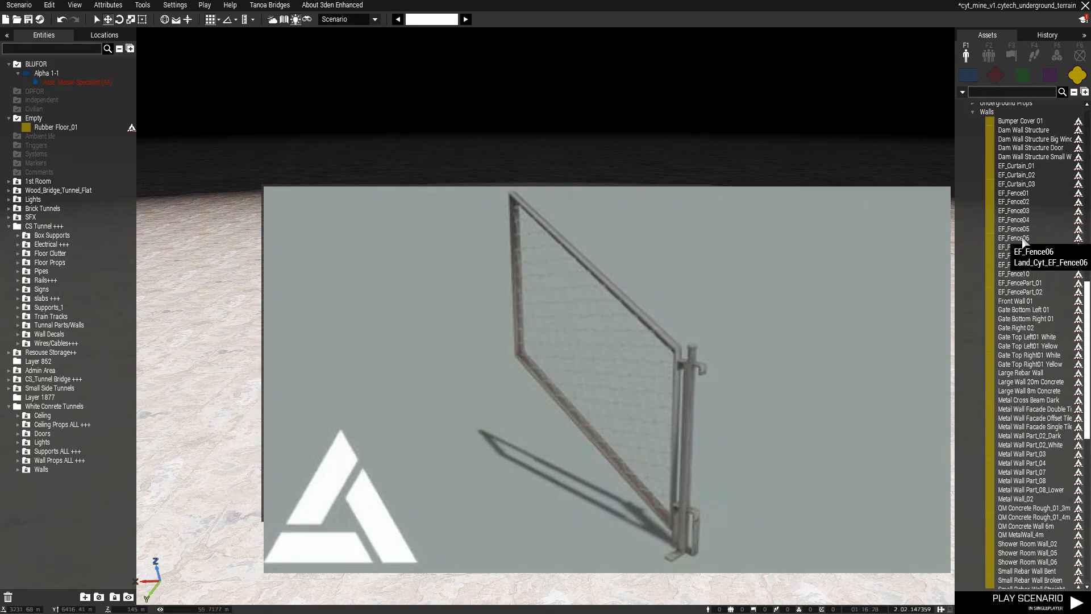
pyautogui.scroll(2, 1040, 193)
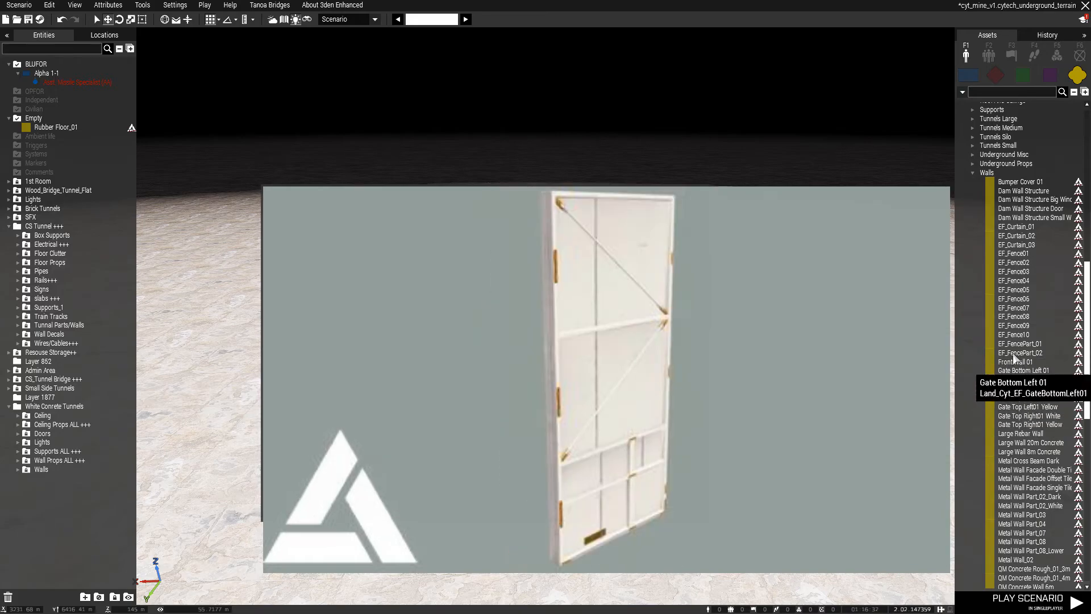
pyautogui.scroll(-3, 1014, 361)
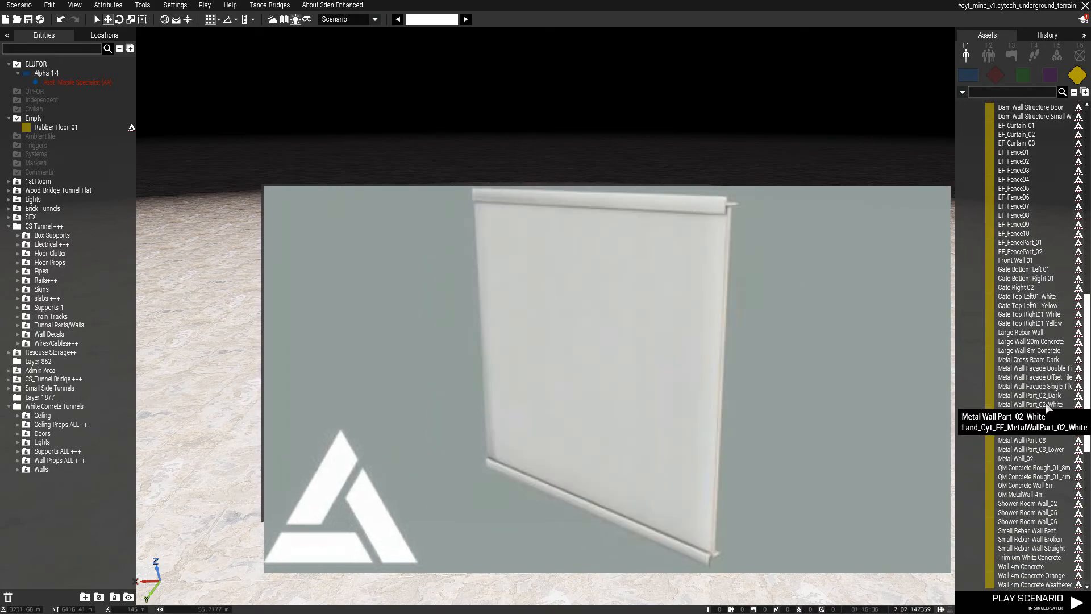
pyautogui.click(1044, 404)
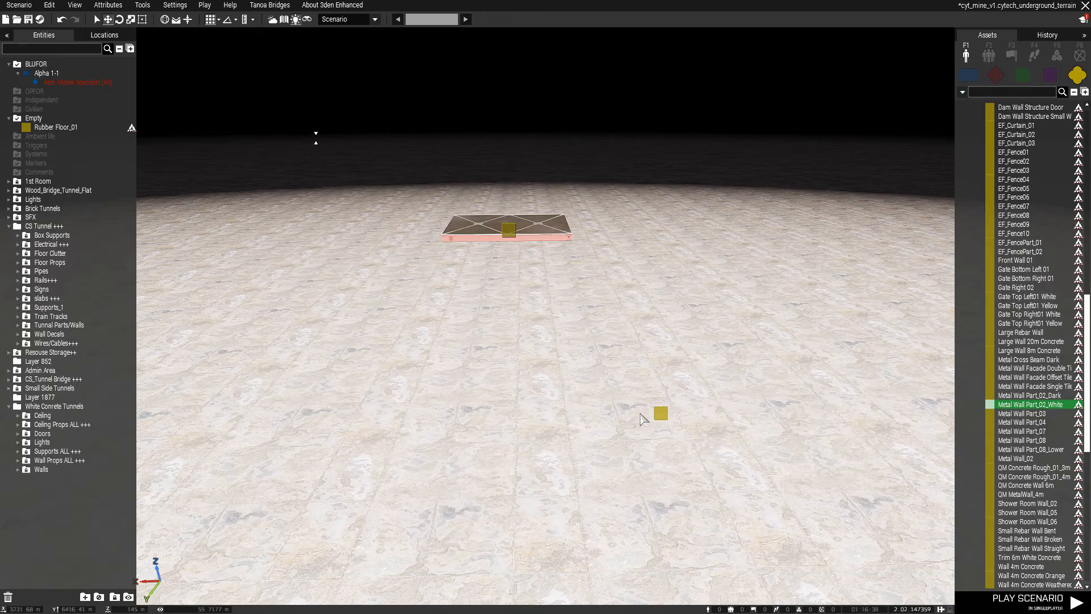
pyautogui.press('d')
pyautogui.moveTo(692, 365); pyautogui.dragTo(453, 403, button='right')
pyautogui.scroll(2, 550, 403)
pyautogui.press('a')
pyautogui.moveTo(574, 358); pyautogui.dragTo(377, 369, button='right')
pyautogui.press('a')
pyautogui.press('w')
pyautogui.press('s')
pyautogui.press('w')
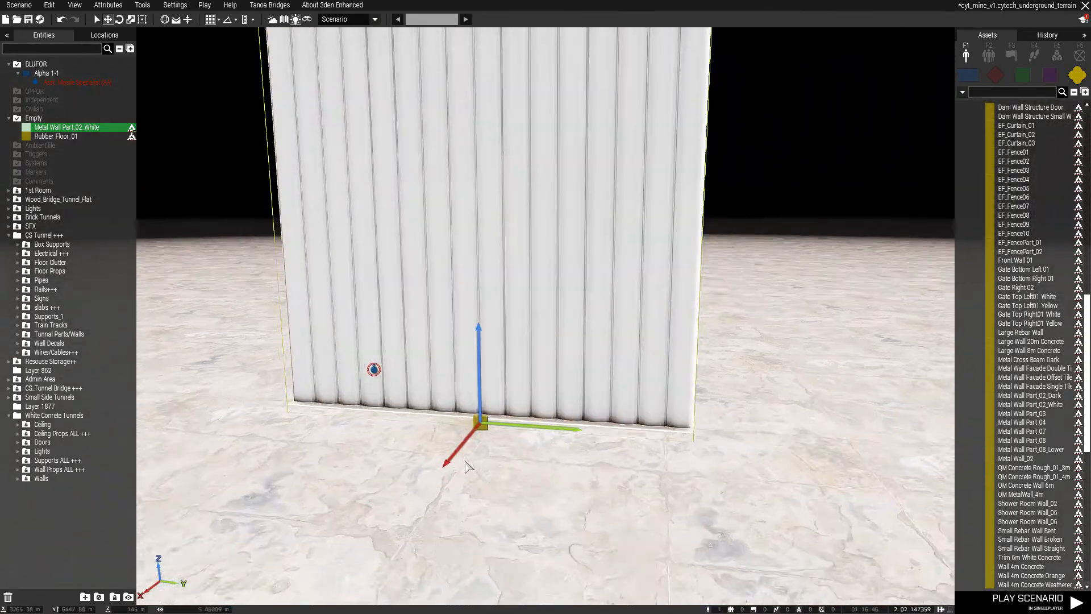
# Place a Metal Wall Part_07 on the ground beside the white metal wall and view the two walls together.
pyautogui.moveTo(874, 444); pyautogui.dragTo(560, 382, button='right')
pyautogui.press('d')
pyautogui.press('w')
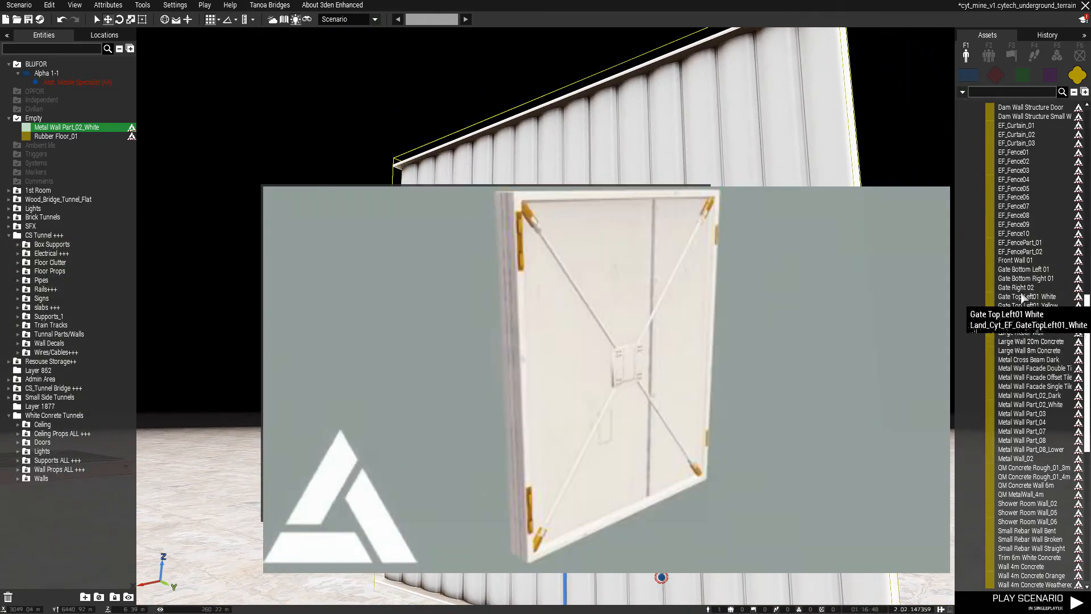
pyautogui.press('d')
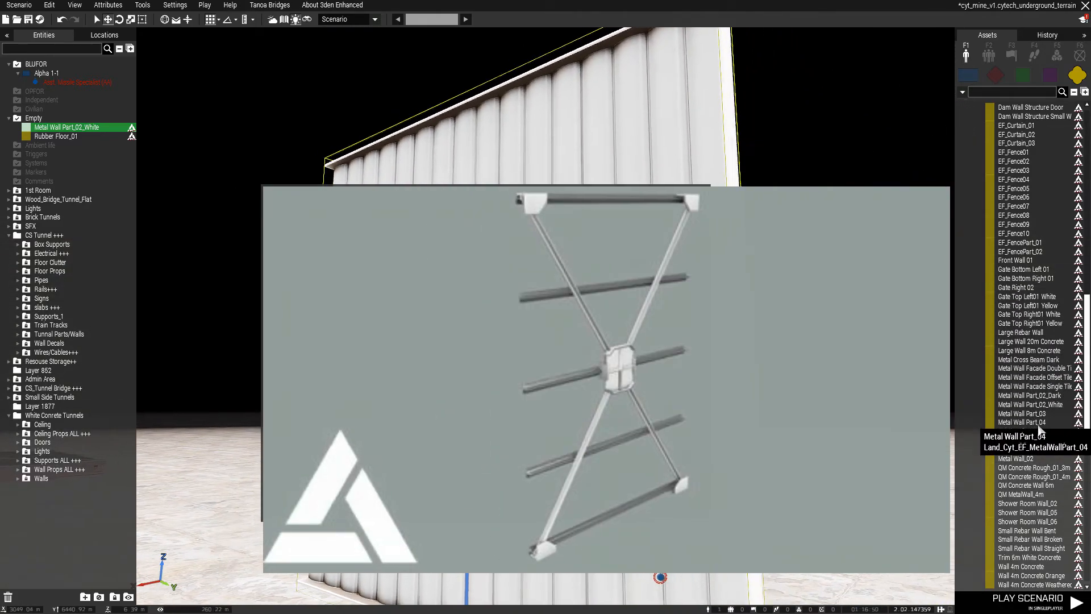
pyautogui.click(1046, 431)
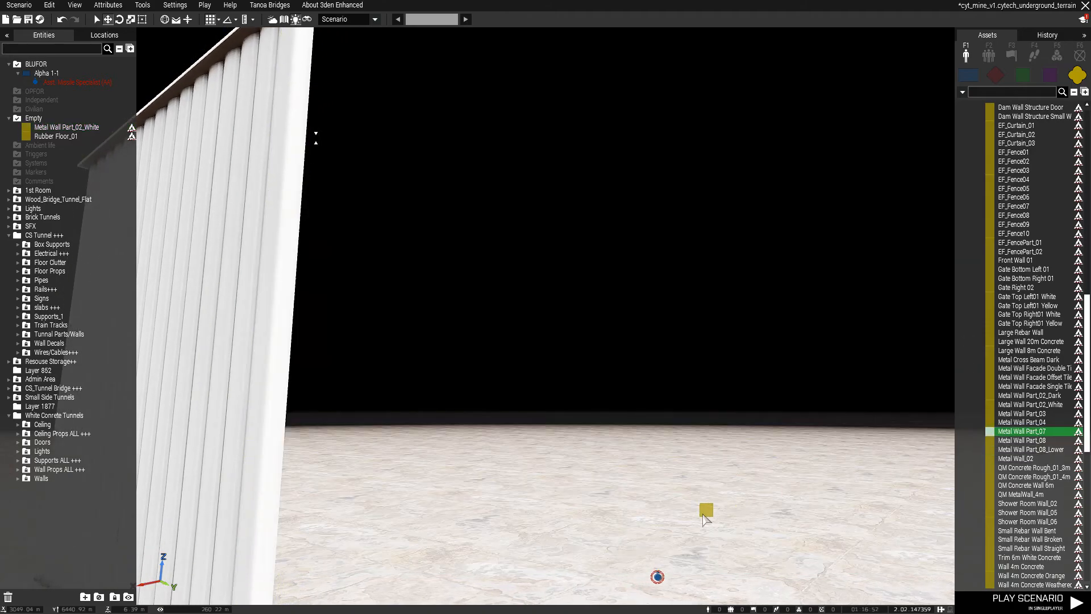
pyautogui.click(675, 536)
pyautogui.moveTo(730, 483); pyautogui.dragTo(784, 426, button='right')
pyautogui.press('d')
pyautogui.press('d')
pyautogui.press('a')
pyautogui.press('s')
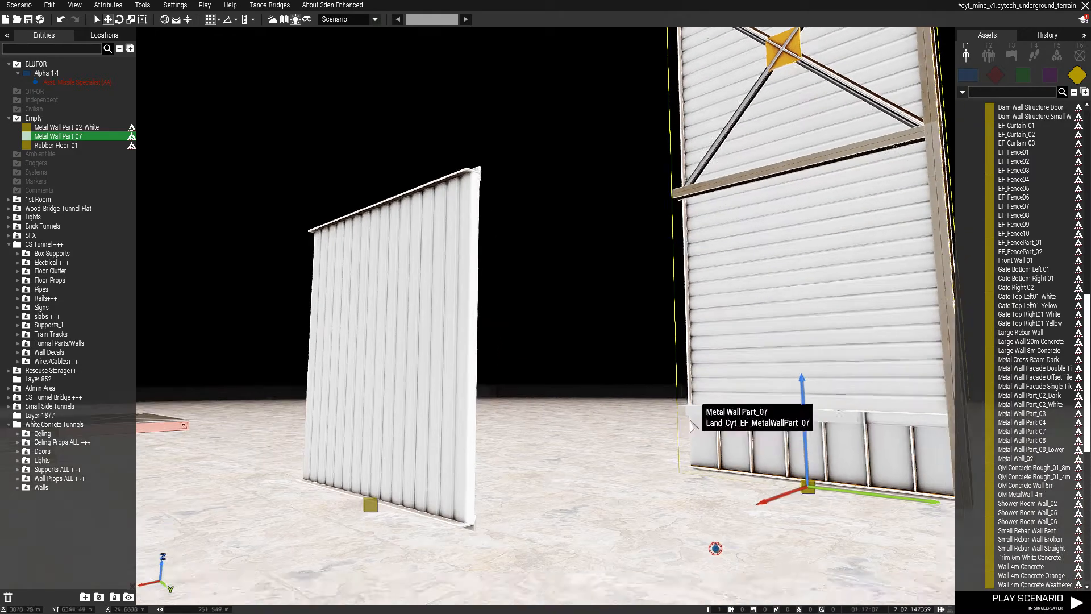
pyautogui.moveTo(690, 420); pyautogui.dragTo(708, 477, button='right')
pyautogui.press('s')
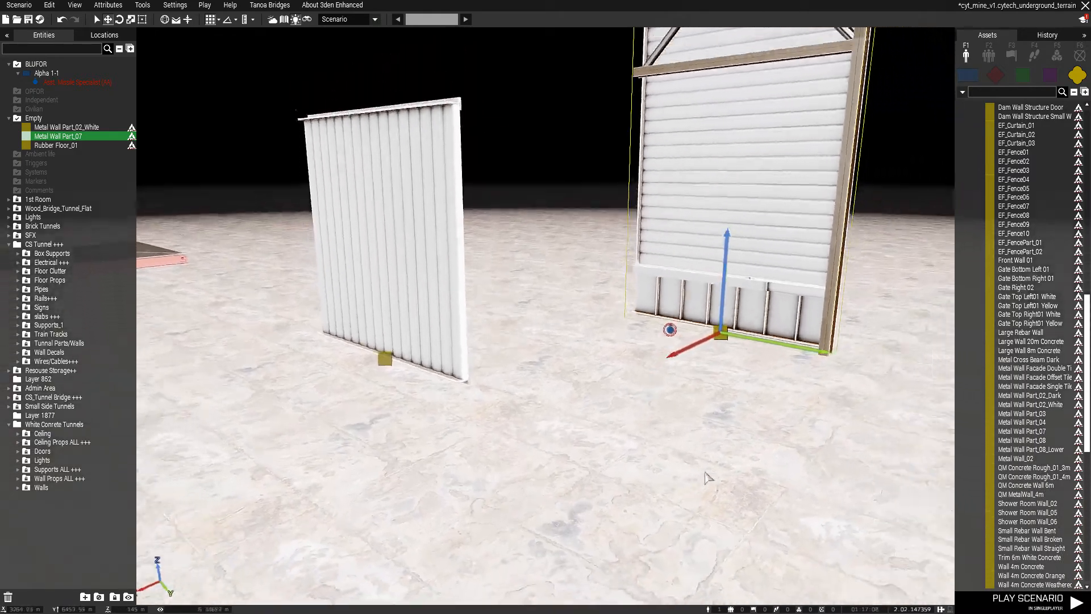
# Select the Rubber Floor_01 slab and examine its top and edges up close.
pyautogui.press('q')
pyautogui.press('a')
pyautogui.press('w')
pyautogui.moveTo(489, 373); pyautogui.dragTo(391, 335, button='right')
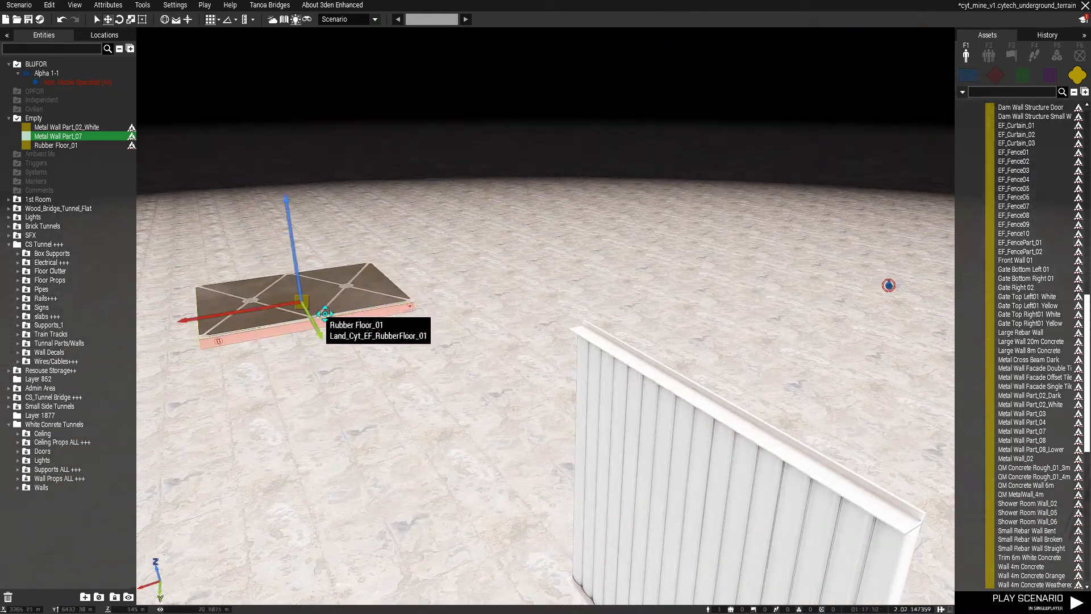
pyautogui.click(316, 308)
pyautogui.press('w')
pyautogui.moveTo(616, 375); pyautogui.dragTo(561, 398, button='right')
pyautogui.press('w')
pyautogui.press('s')
pyautogui.press('w')
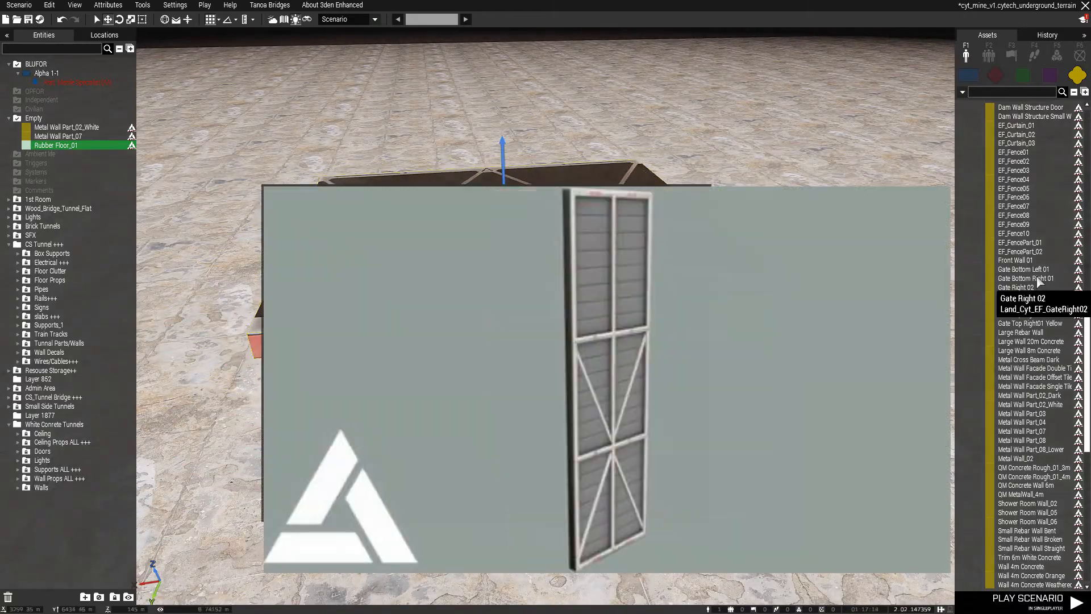
# Shift the Rubber Floor_01 slab along the ground and raise it high above the terrain.
pyautogui.scroll(15, 1017, 284)
pyautogui.scroll(2, 1004, 230)
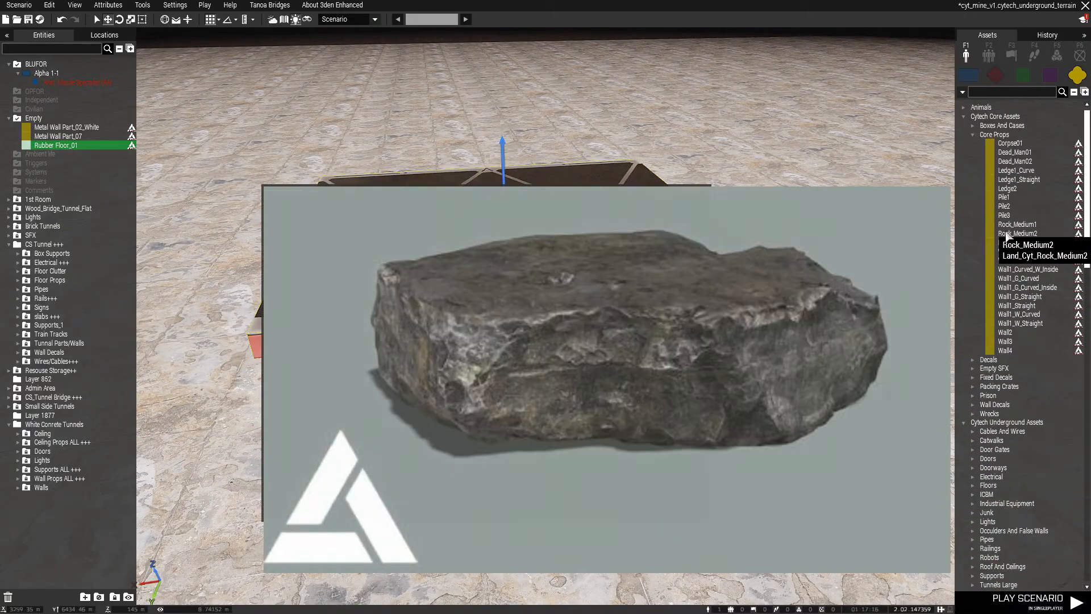
pyautogui.scroll(-5, 1005, 233)
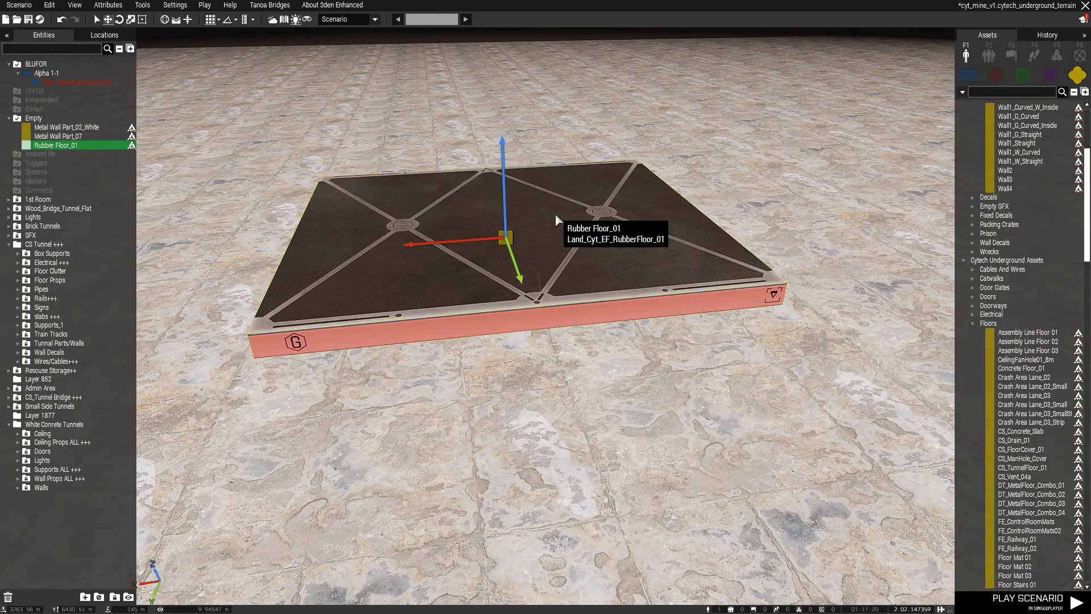
pyautogui.moveTo(580, 275); pyautogui.dragTo(605, 235)
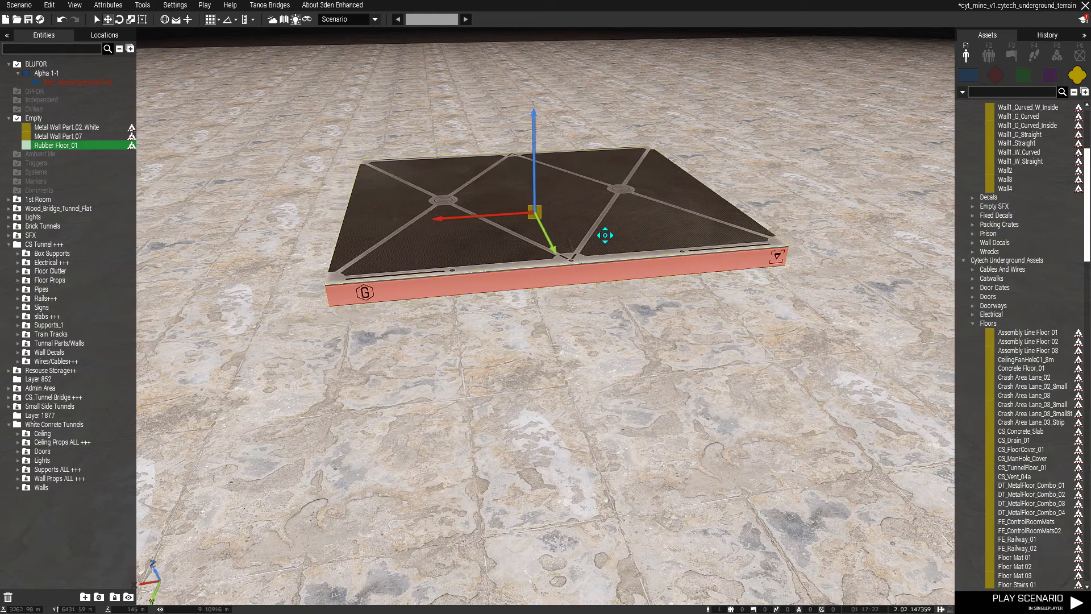
pyautogui.keyDown('alt'); pyautogui.moveTo(590, 262); pyautogui.dragTo(589, 25); pyautogui.keyUp('alt')
pyautogui.scroll(5, 573, 277)
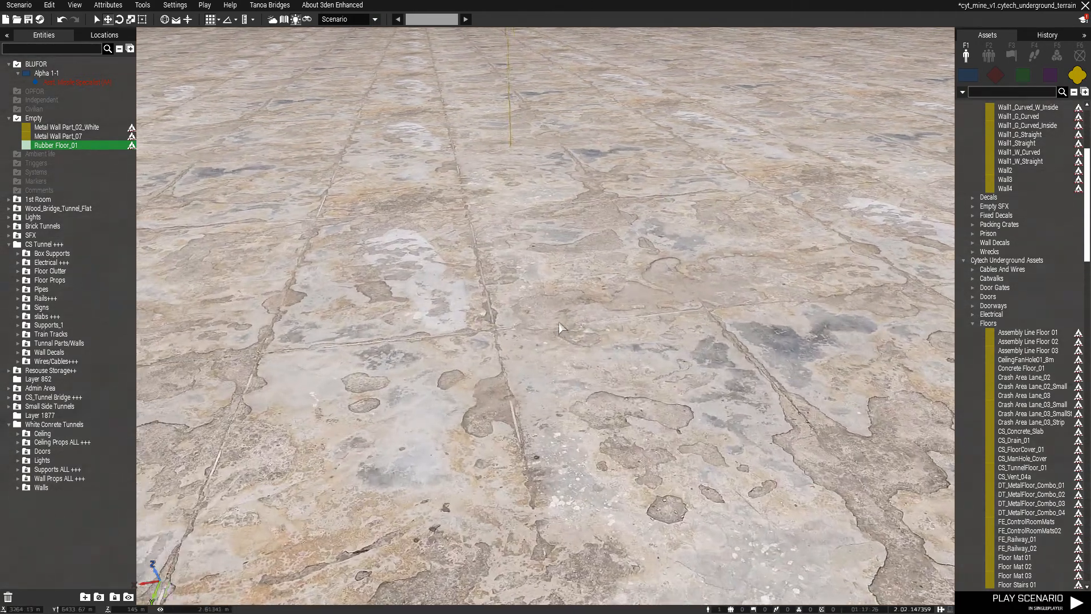
# From beneath the raised slab, change its object type to Rubber Floor_02.
pyautogui.moveTo(559, 322); pyautogui.dragTo(792, 165, button='right')
pyautogui.click(618, 473)
pyautogui.moveTo(618, 472)
pyautogui.mouseDown(button='right')
pyautogui.moveTo(452, 492)
pyautogui.moveTo(341, 484)
pyautogui.moveTo(139, 500)
pyautogui.moveTo(521, 487)
pyautogui.moveTo(891, 507)
pyautogui.moveTo(968, 499)
pyautogui.moveTo(757, 491)
pyautogui.moveTo(419, 504)
pyautogui.moveTo(475, 316)
pyautogui.moveTo(553, 343)
pyautogui.moveTo(535, 280)
pyautogui.mouseUp(button='right')
pyautogui.doubleClick(538, 282)
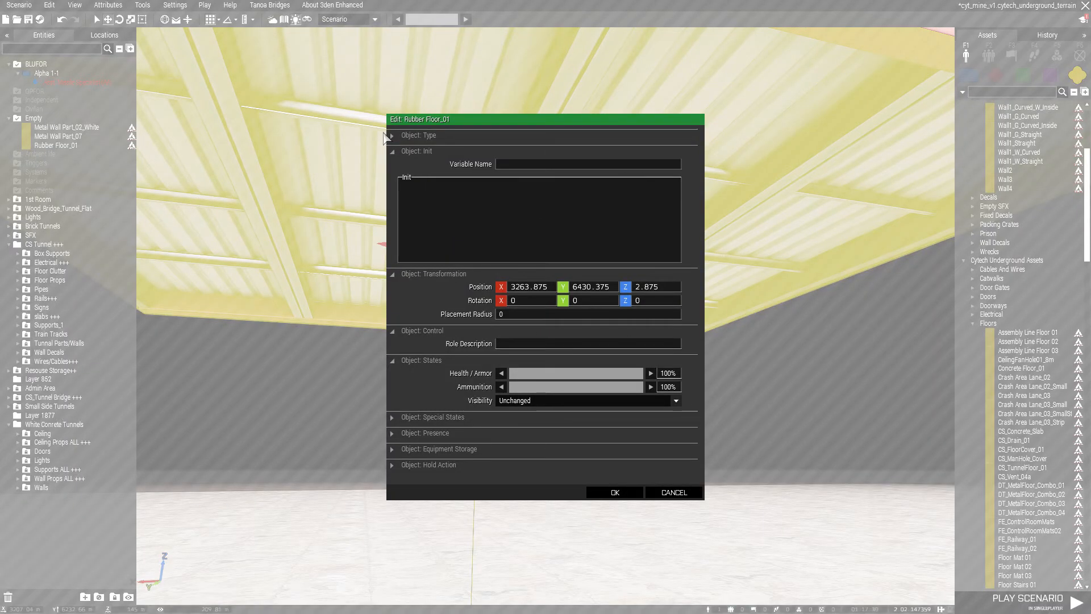
pyautogui.click(394, 138)
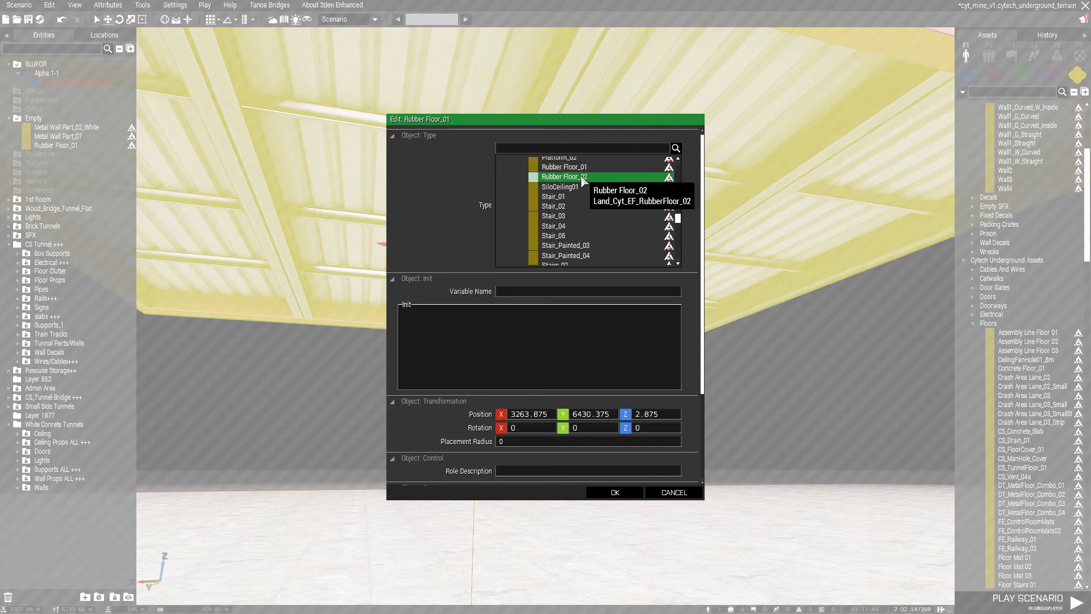
pyautogui.click(617, 492)
# Examine the underside and top of the Rubber Floor_02 slab from several angles.
pyautogui.moveTo(591, 467); pyautogui.dragTo(510, 317, button='right')
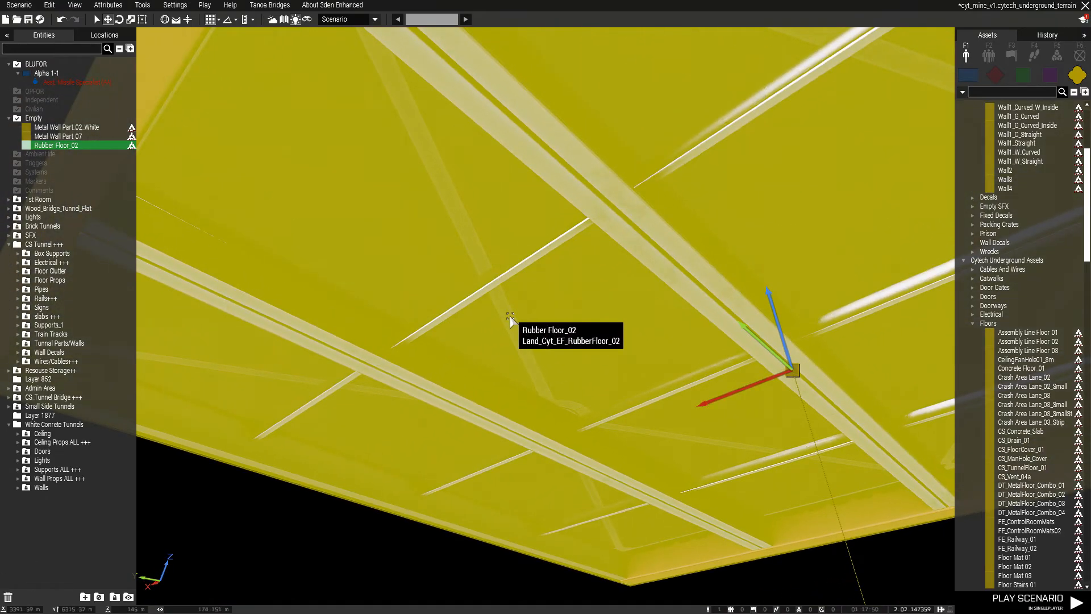
pyautogui.click(405, 564)
pyautogui.moveTo(405, 564); pyautogui.dragTo(633, 373, button='right')
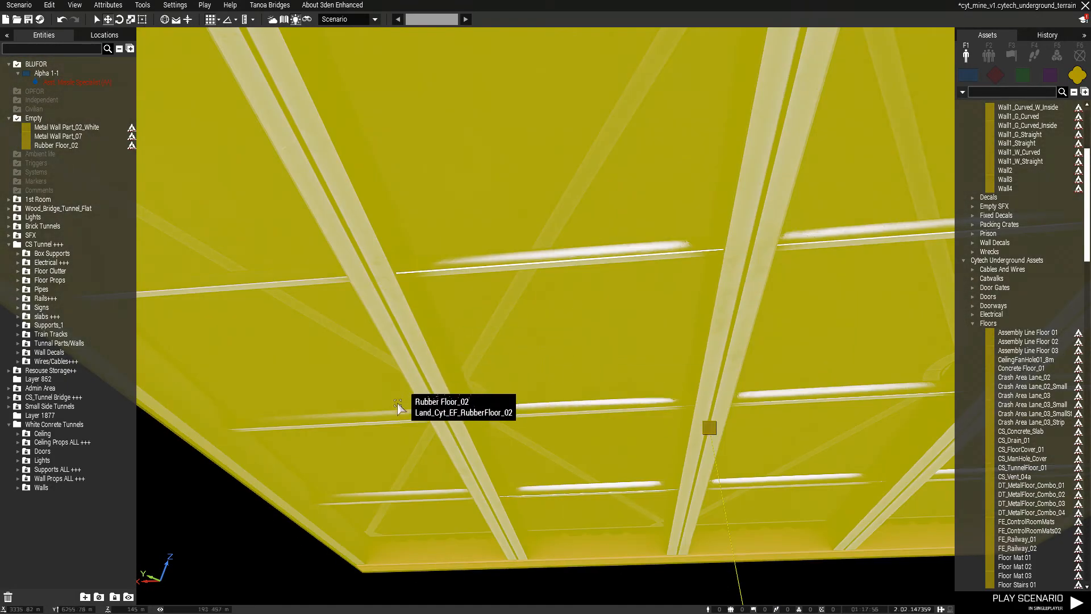
pyautogui.moveTo(397, 405); pyautogui.dragTo(503, 613, button='right')
pyautogui.press('s')
pyautogui.press('q')
pyautogui.press('q')
pyautogui.press('s')
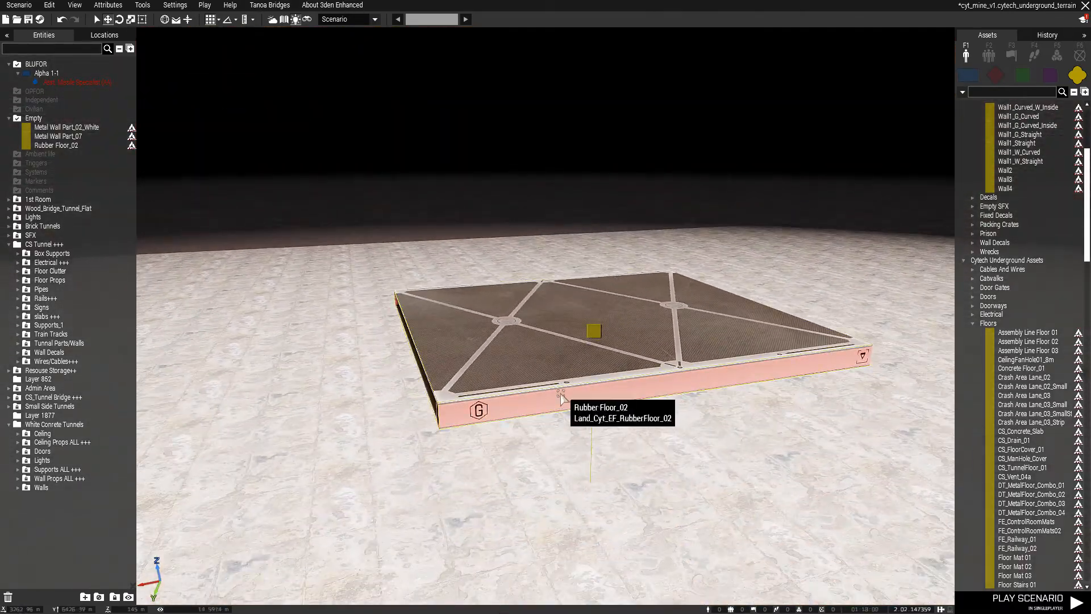
# Change the raised slab's object type back to Rubber Floor_01 while viewing its underside.
pyautogui.press('z')
pyautogui.moveTo(574, 473); pyautogui.dragTo(541, 366, button='right')
pyautogui.press('w')
pyautogui.press('s')
pyautogui.press('d')
pyautogui.moveTo(540, 441); pyautogui.dragTo(508, 422, button='right')
pyautogui.press('d')
pyautogui.press('s')
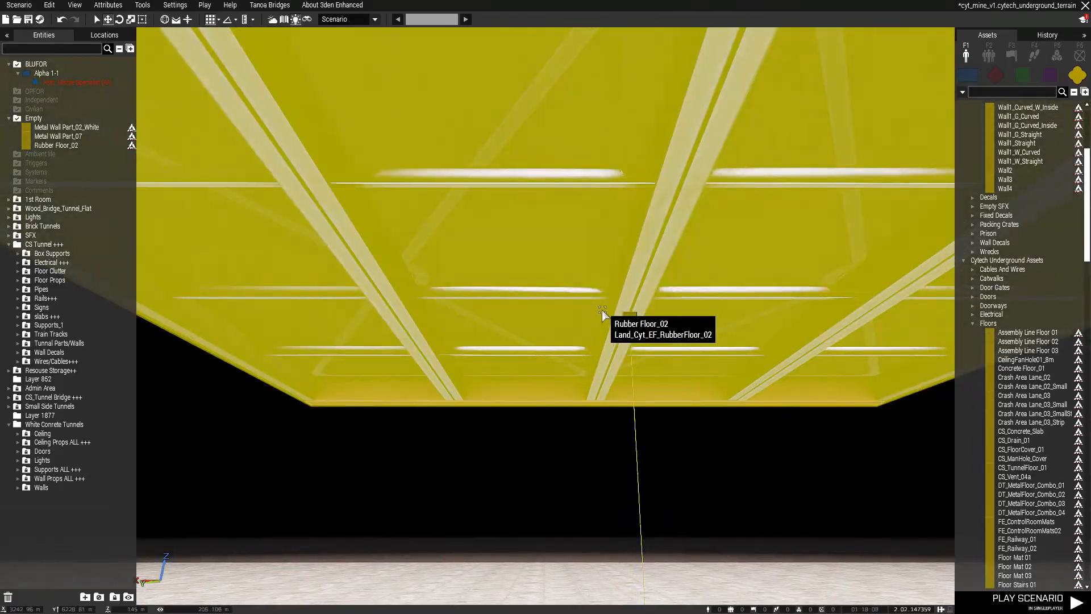
pyautogui.doubleClick(601, 311)
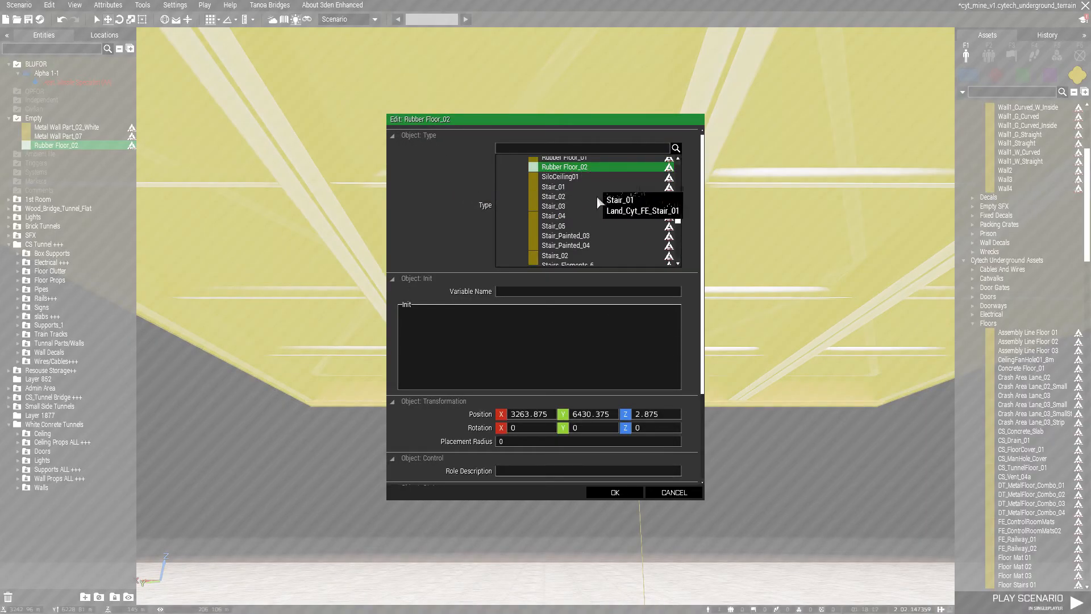
pyautogui.scroll(1, 575, 182)
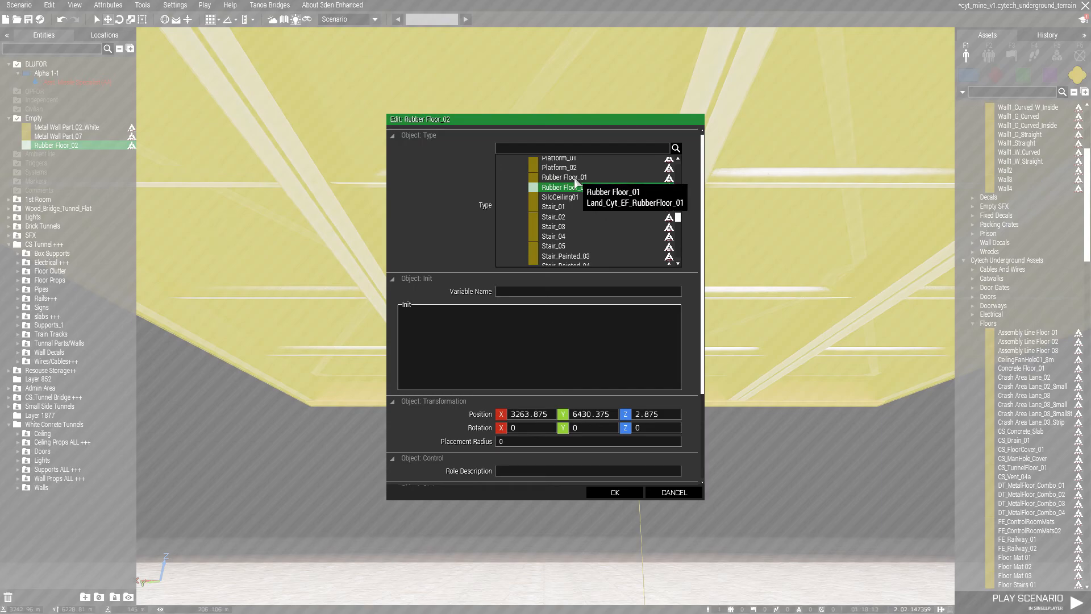
pyautogui.click(615, 492)
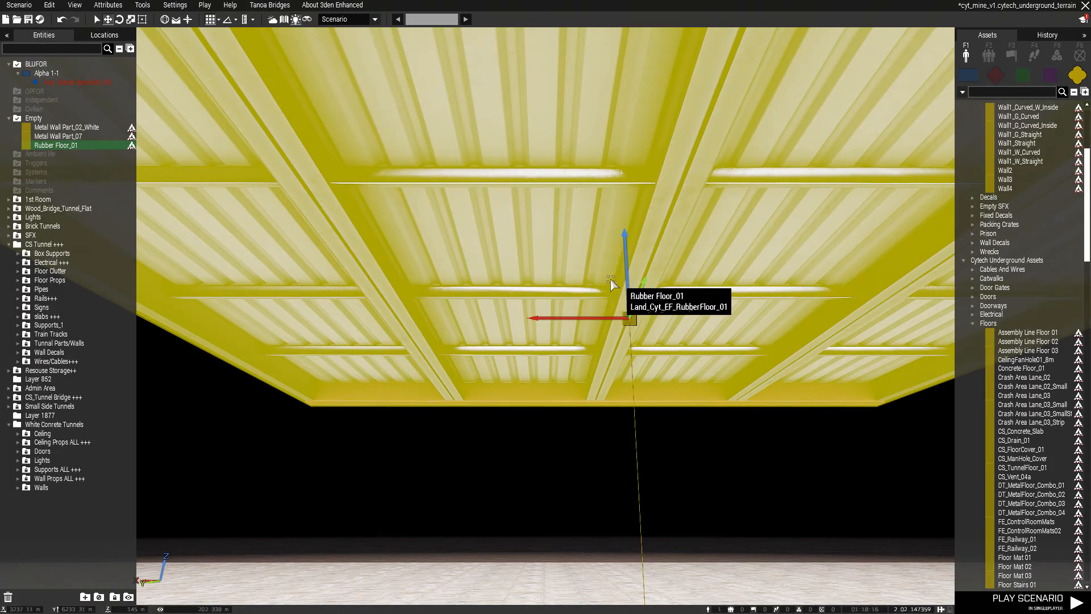
# Examine the corrugated underside of the Rubber Floor_01 slab and come back above it.
pyautogui.moveTo(569, 352); pyautogui.dragTo(526, 295, button='right')
pyautogui.moveTo(597, 255); pyautogui.dragTo(629, 334, button='right')
pyautogui.click(633, 443)
pyautogui.scroll(3, 629, 329)
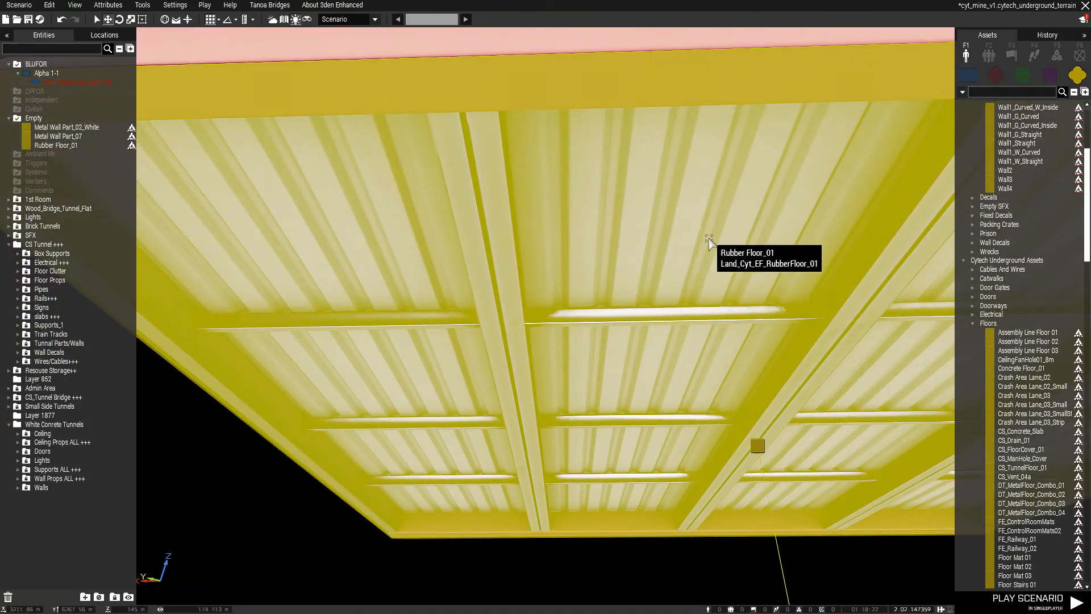
pyautogui.moveTo(415, 263); pyautogui.dragTo(686, 603, button='right')
pyautogui.press('q')
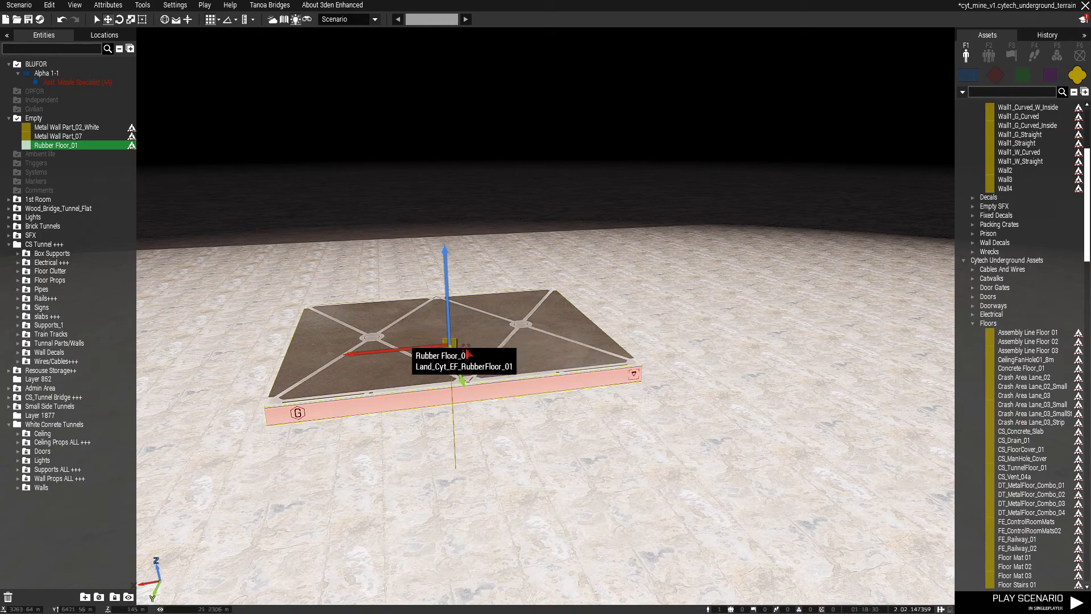
# Lower the Rubber Floor_01 slab onto the ground and check it from above.
pyautogui.moveTo(510, 354); pyautogui.dragTo(595, 530)
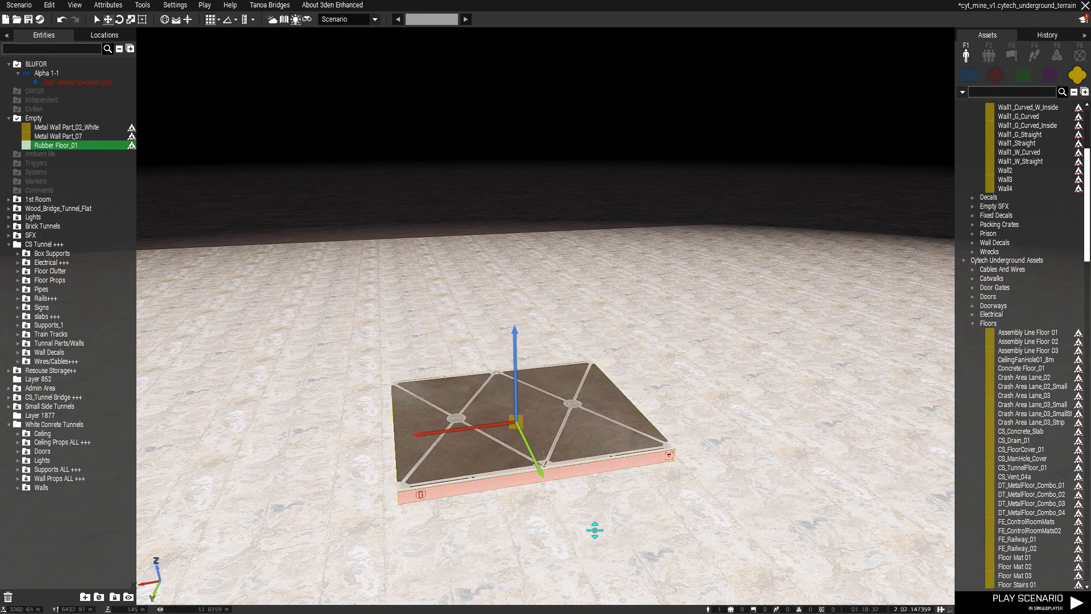
pyautogui.moveTo(657, 419); pyautogui.dragTo(398, 511, button='right')
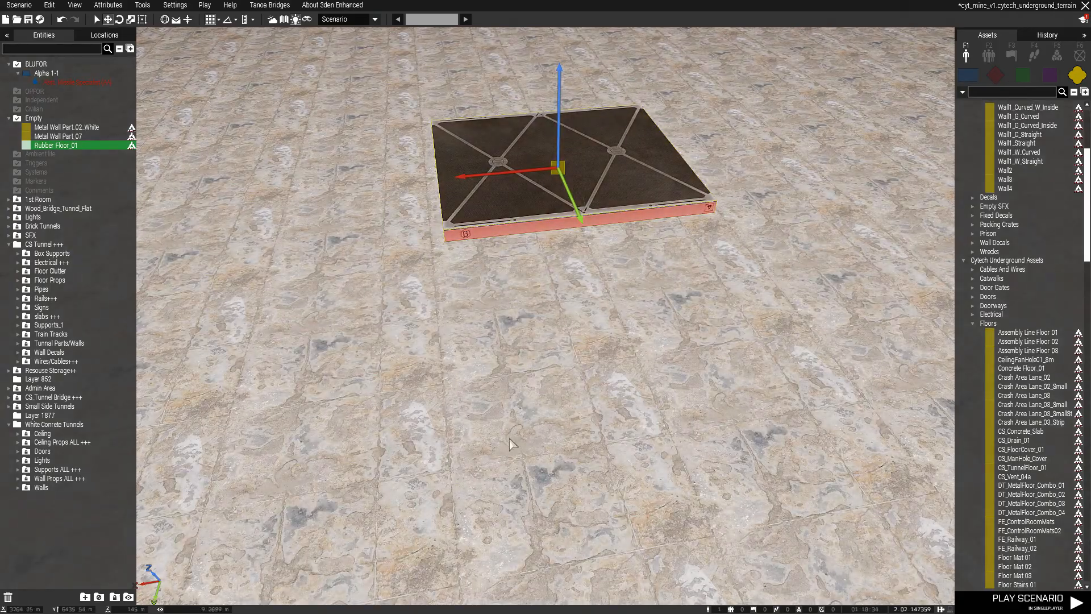
pyautogui.scroll(3, 565, 455)
pyautogui.moveTo(577, 454); pyautogui.dragTo(487, 284, button='right')
pyautogui.press('w')
pyautogui.press('d')
pyautogui.press('a')
# Raise the Rubber Floor_01 slab above the ground again and view it from another side.
pyautogui.moveTo(638, 321); pyautogui.dragTo(630, 1)
pyautogui.moveTo(592, 238); pyautogui.dragTo(592, 363, button='right')
pyautogui.press('q')
pyautogui.keyDown('alt'); pyautogui.moveTo(631, 207); pyautogui.dragTo(491, 114); pyautogui.keyUp('alt')
pyautogui.press('s')
pyautogui.moveTo(510, 251); pyautogui.dragTo(559, 214, button='right')
pyautogui.press('d')
pyautogui.press('a')
pyautogui.press('w')
pyautogui.press('s')
# Reposition the raised Rubber Floor_01 slab and lower it back onto the ground.
pyautogui.moveTo(492, 212); pyautogui.dragTo(514, 241)
pyautogui.press('w')
pyautogui.moveTo(526, 273); pyautogui.dragTo(455, 455, button='right')
pyautogui.press('a')
pyautogui.moveTo(456, 455); pyautogui.dragTo(658, 287)
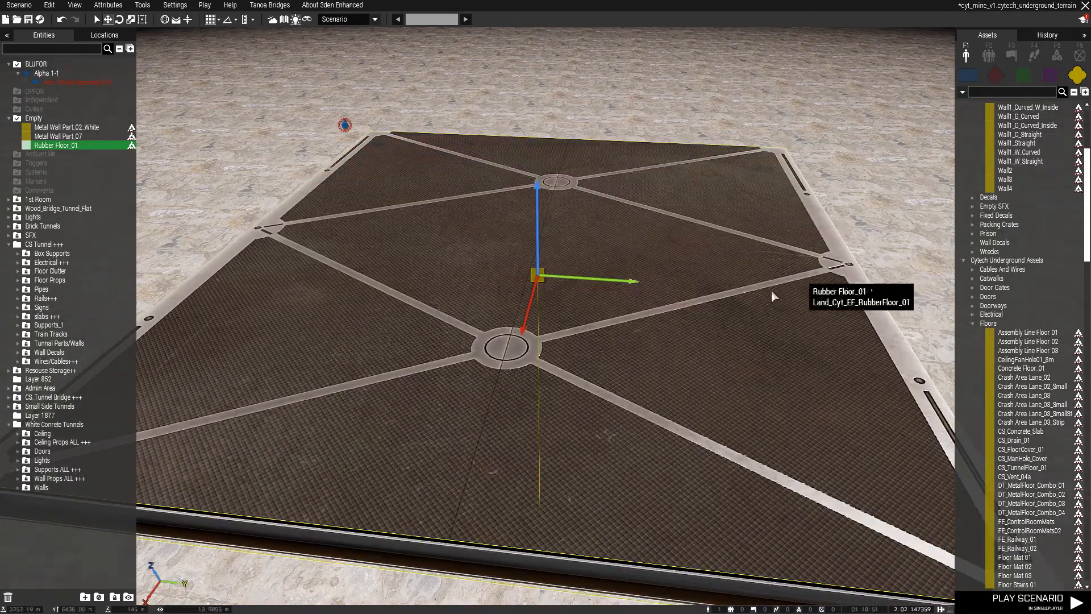
pyautogui.press('d')
pyautogui.moveTo(771, 288); pyautogui.dragTo(419, 190, button='right')
pyautogui.moveTo(419, 195); pyautogui.dragTo(484, 206)
pyautogui.moveTo(506, 301); pyautogui.dragTo(587, 382, button='right')
pyautogui.press('w')
pyautogui.press('q')
pyautogui.keyDown('alt'); pyautogui.moveTo(550, 312); pyautogui.dragTo(527, 570); pyautogui.keyUp('alt')
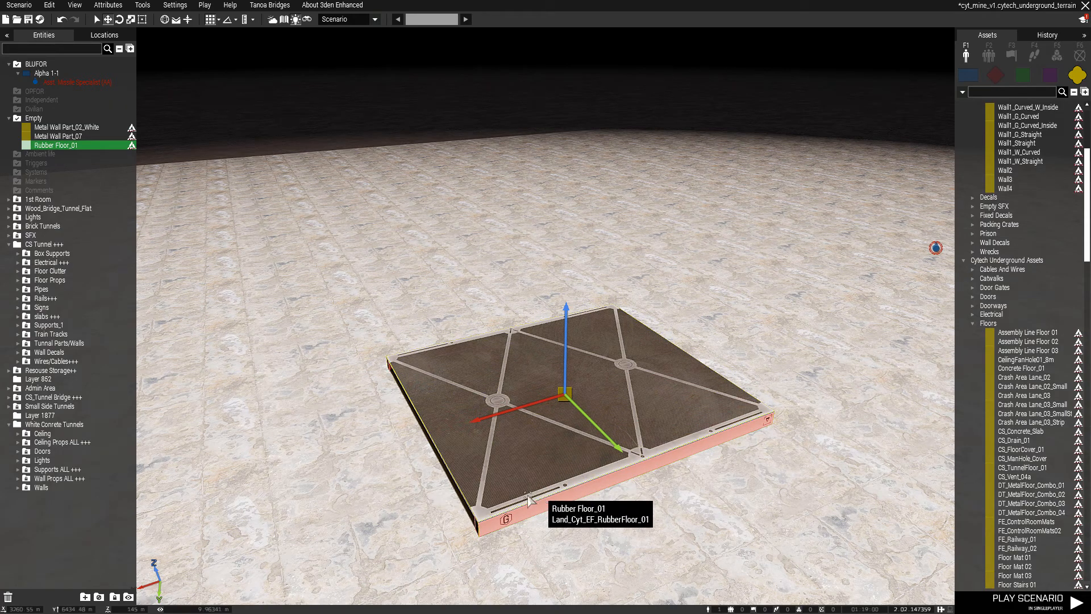
# Delete the two metal walls and the Rubber Floor_01 slab from the scene.
pyautogui.press('d')
pyautogui.moveTo(359, 211); pyautogui.dragTo(426, 225, button='right')
pyautogui.press('a')
pyautogui.press('s')
pyautogui.moveTo(623, 223); pyautogui.dragTo(524, 249)
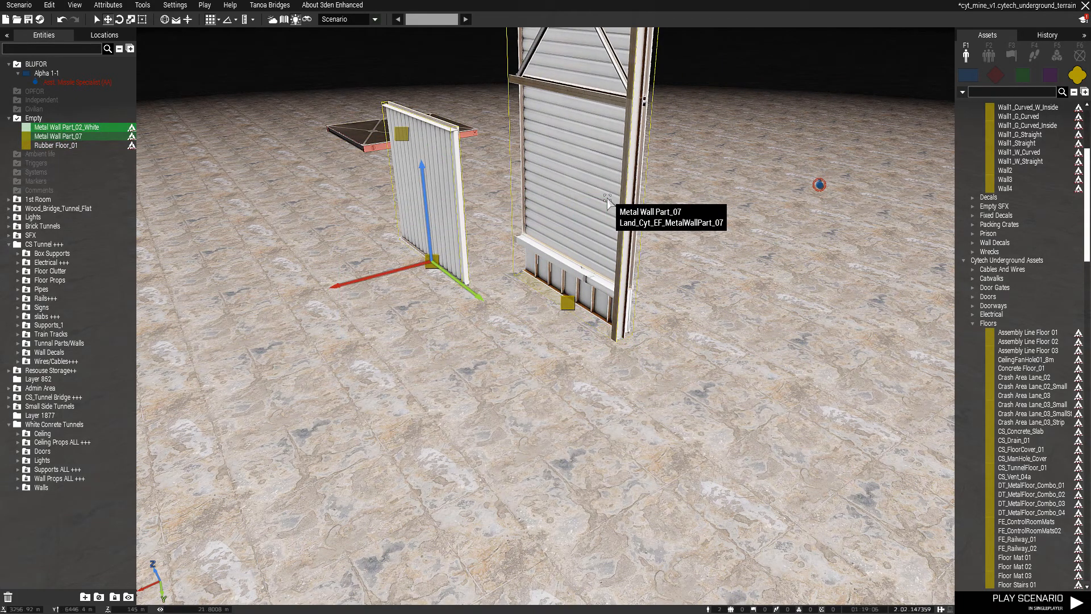
pyautogui.press('Delete')
pyautogui.press('Delete')
pyautogui.scroll(2, 591, 222)
pyautogui.click(591, 222)
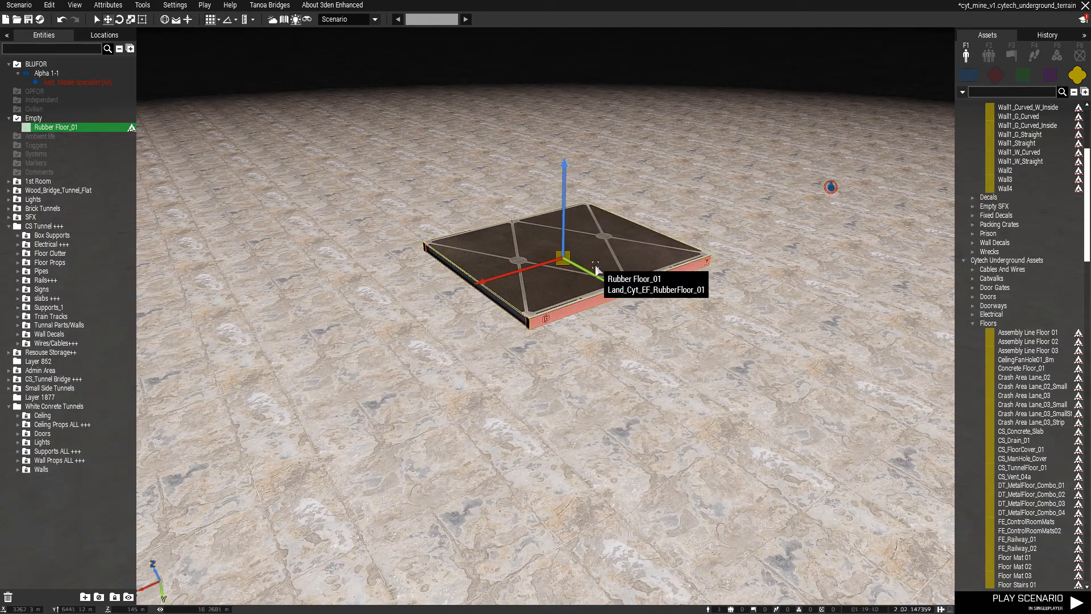
pyautogui.press('Delete')
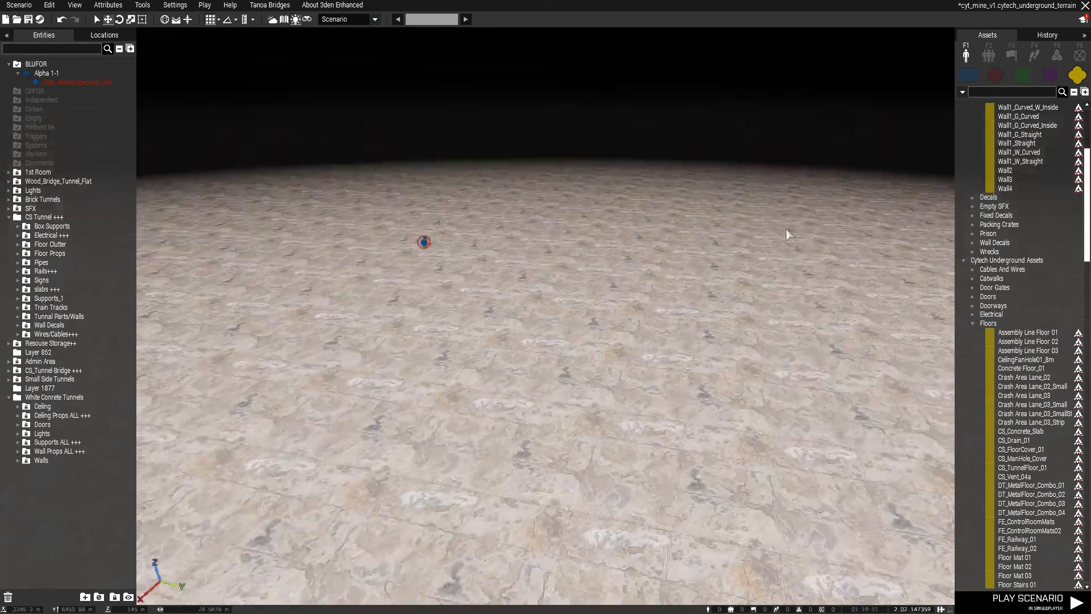
# Set the Quick Composition alignment to Y and keep layer creation switched on.
pyautogui.moveTo(785, 229); pyautogui.dragTo(233, 191, button='right')
pyautogui.scroll(6, 1015, 186)
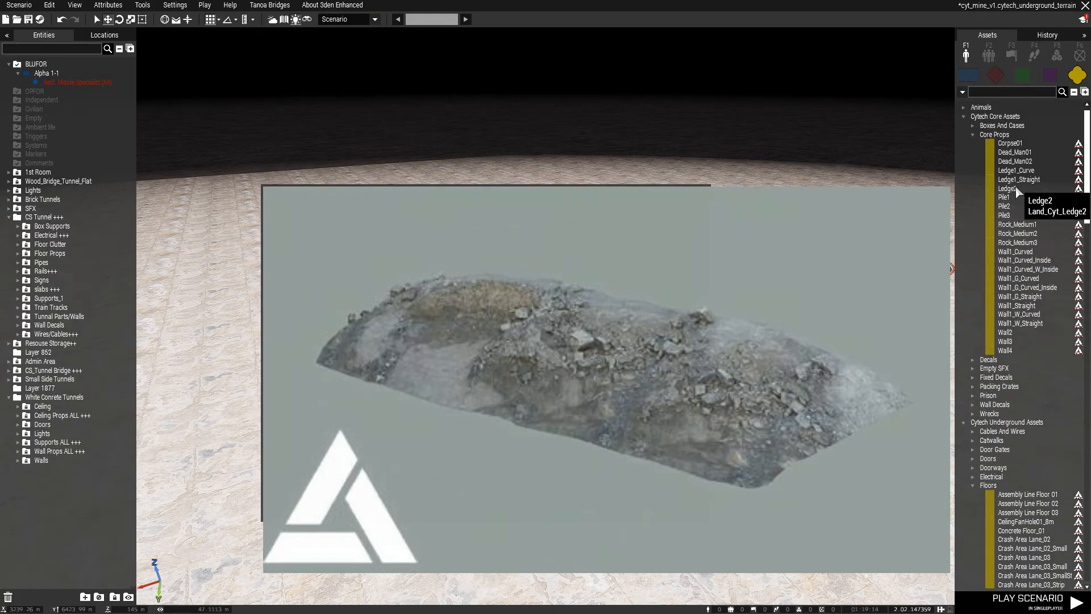
pyautogui.moveTo(1002, 143)
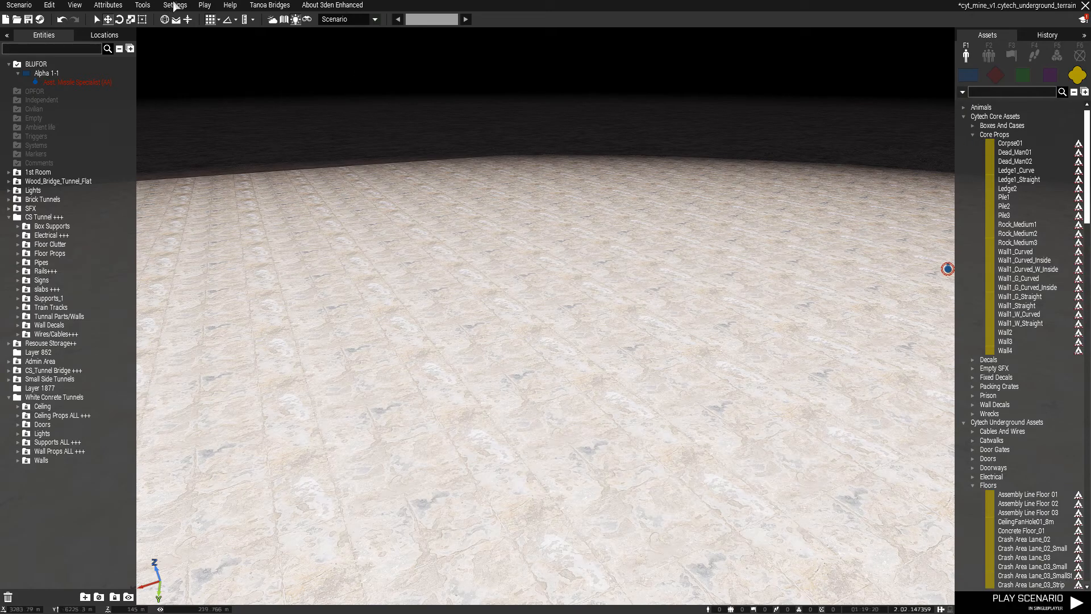
pyautogui.click(143, 5)
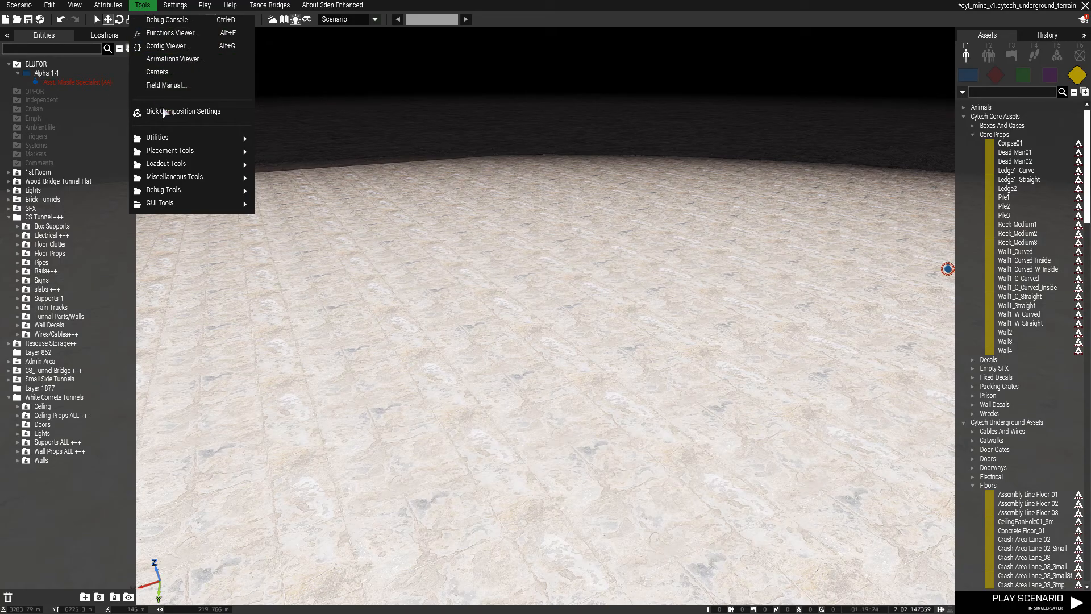
pyautogui.click(203, 114)
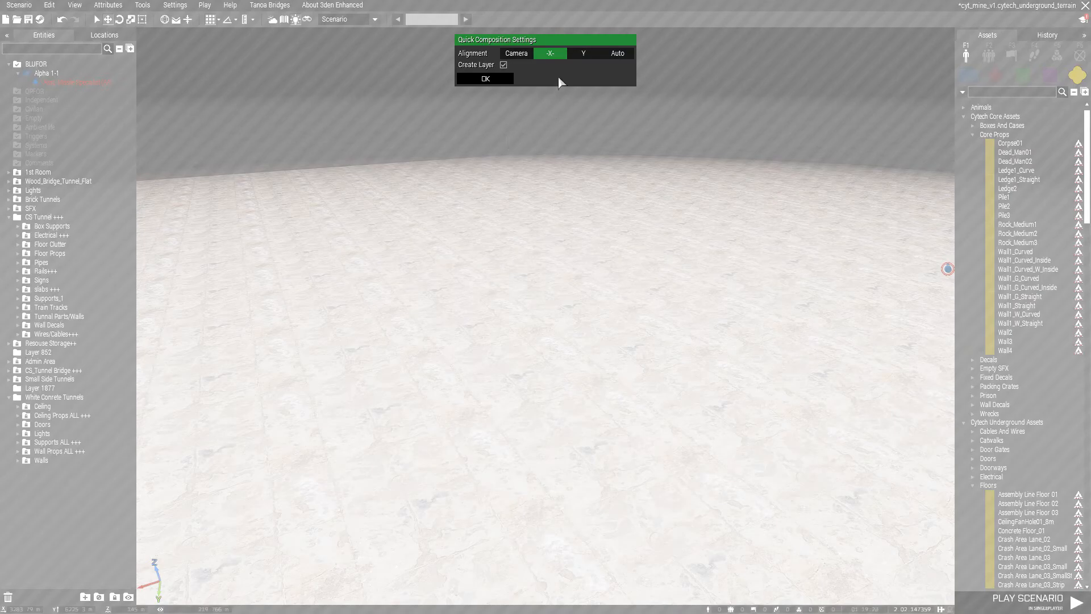
pyautogui.click(583, 52)
pyautogui.click(486, 79)
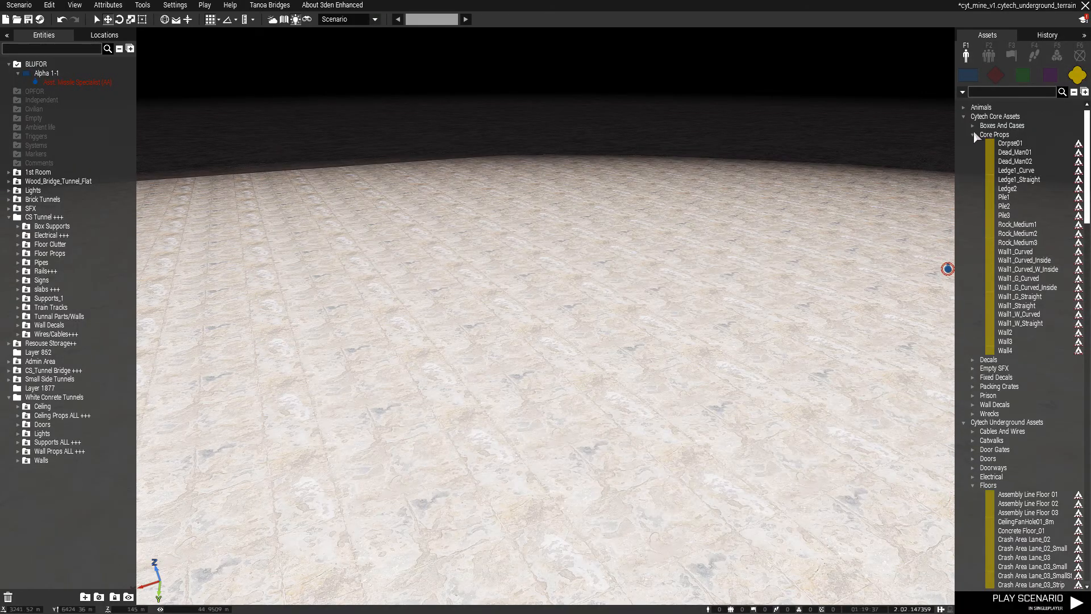
# Place every asset of the Core Props category in the scene as a quick composition.
pyautogui.click(974, 135)
pyautogui.click(974, 134)
pyautogui.doubleClick(992, 137)
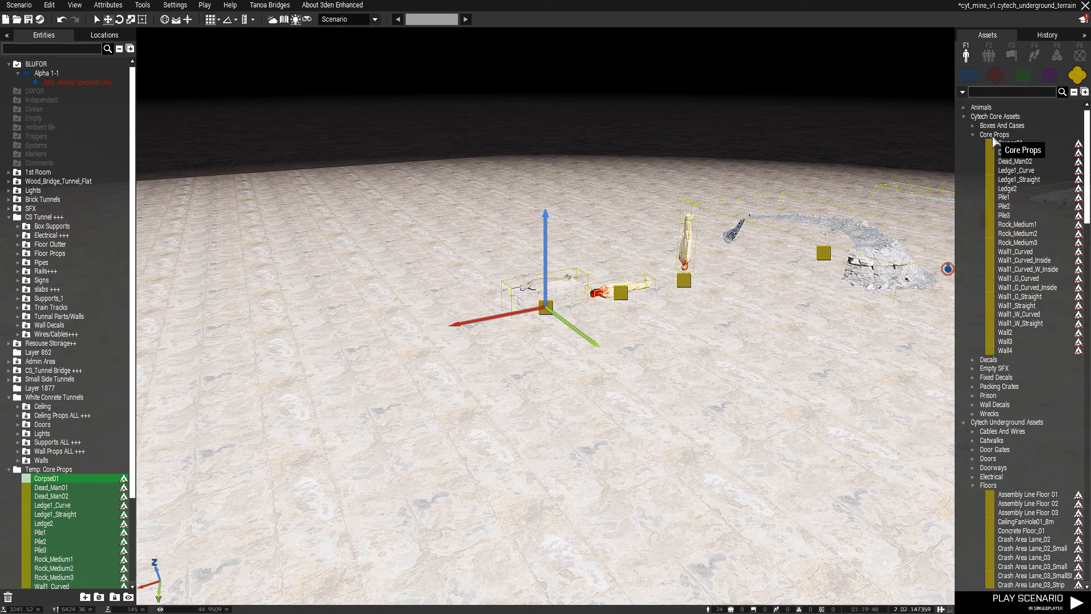
# Examine the row of placed core props from several viewpoints along the ground.
pyautogui.moveTo(851, 238); pyautogui.dragTo(740, 299, button='right')
pyautogui.scroll(4, 590, 345)
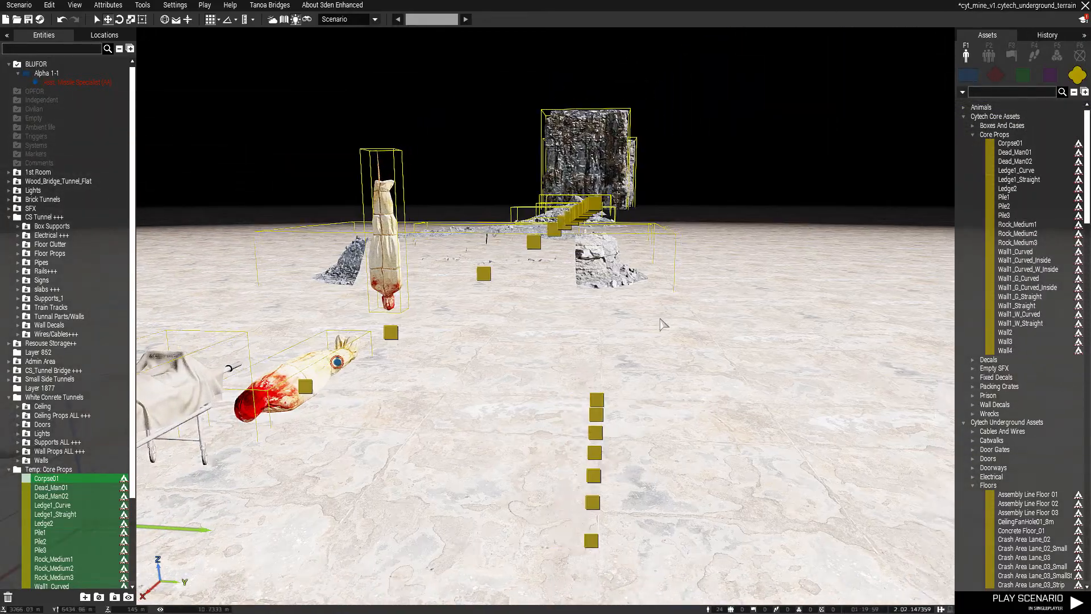
pyautogui.moveTo(664, 322); pyautogui.dragTo(221, 392, button='right')
pyautogui.press('d')
pyautogui.press('w')
pyautogui.press('d')
pyautogui.press('w')
pyautogui.press('w')
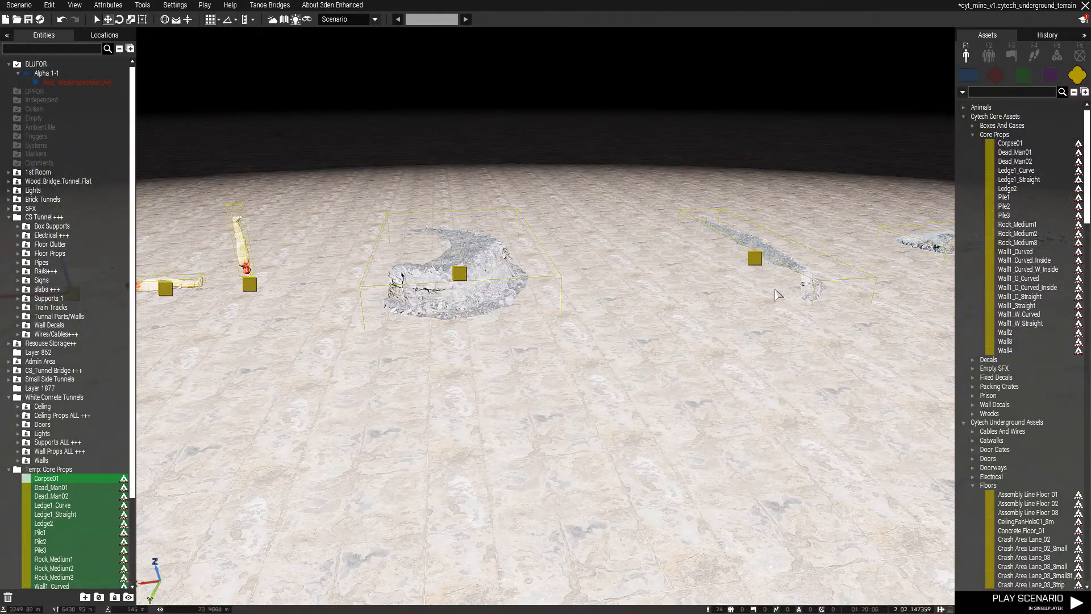
# Move Ledge1_Straight, Pile1 and Dead_Man02 out of the prop row onto the open ground and view them from above.
pyautogui.press('s')
pyautogui.click(701, 206)
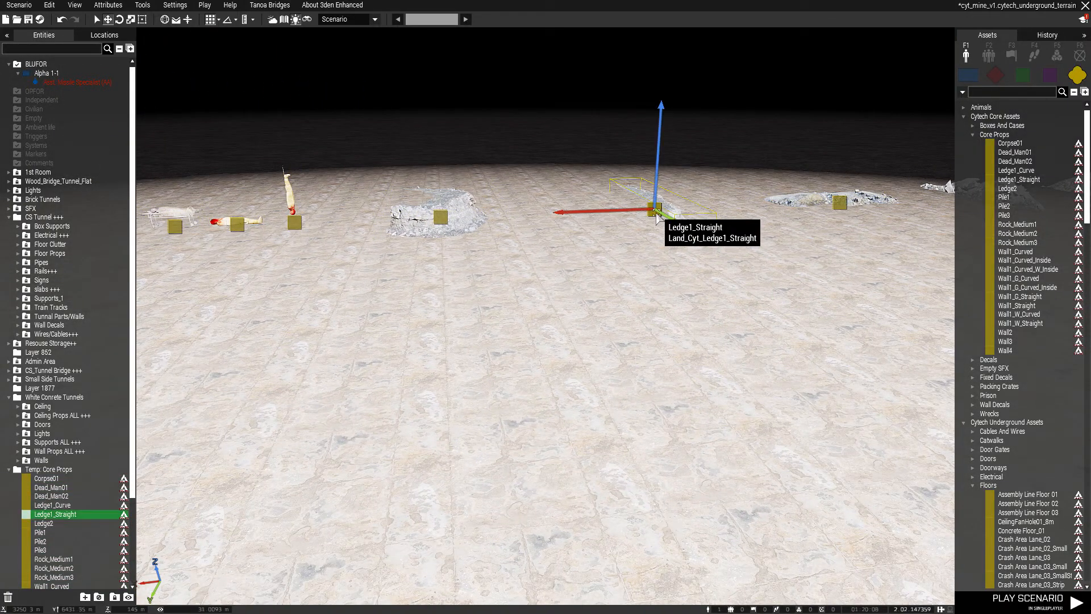
pyautogui.moveTo(655, 213); pyautogui.dragTo(700, 363)
pyautogui.press('d')
pyautogui.moveTo(779, 197); pyautogui.dragTo(786, 398)
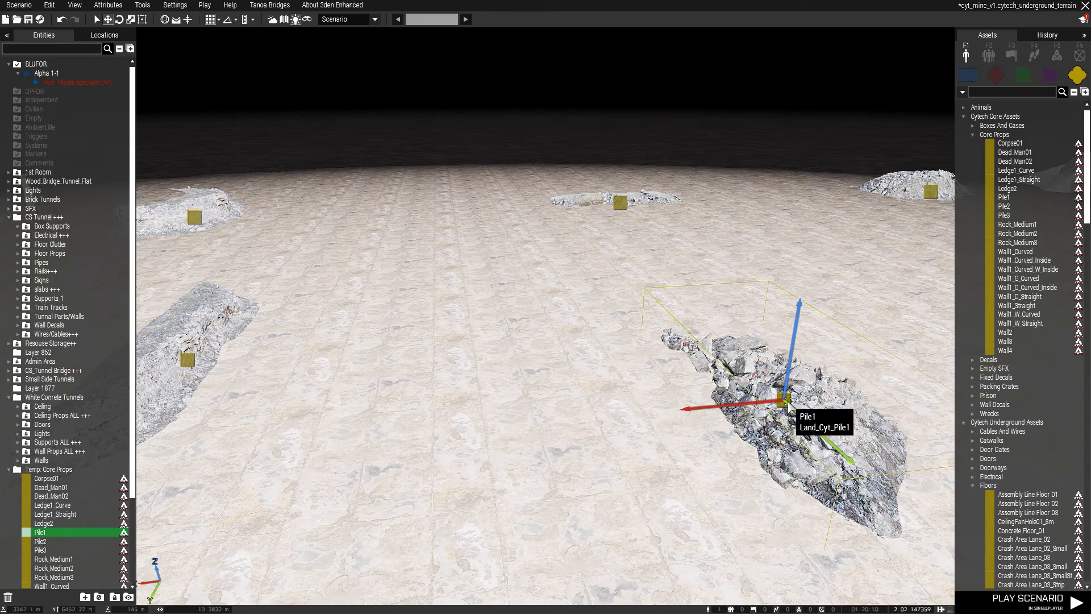
pyautogui.press('a')
pyautogui.moveTo(369, 225); pyautogui.dragTo(488, 426)
pyautogui.press('d')
pyautogui.moveTo(513, 426); pyautogui.dragTo(755, 288, button='right')
pyautogui.press('a')
pyautogui.press('s')
pyautogui.press('d')
pyautogui.moveTo(683, 323); pyautogui.dragTo(466, 316, button='right')
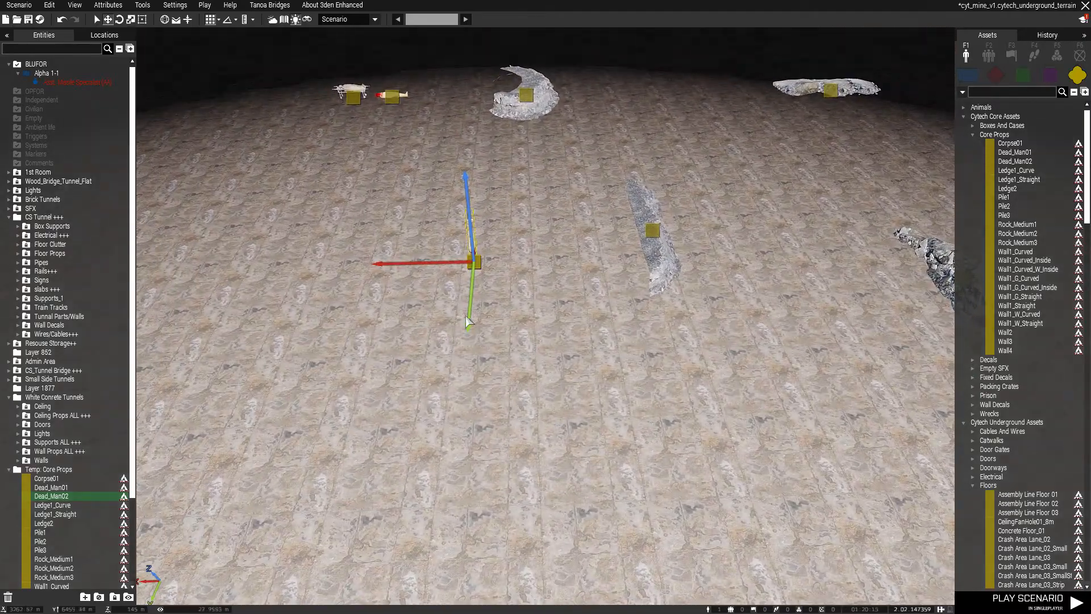
# Undo the prop moves and the placement of the whole Core Props composition.
pyautogui.hotkey('ctrl', 'z')
pyautogui.click(62, 20)
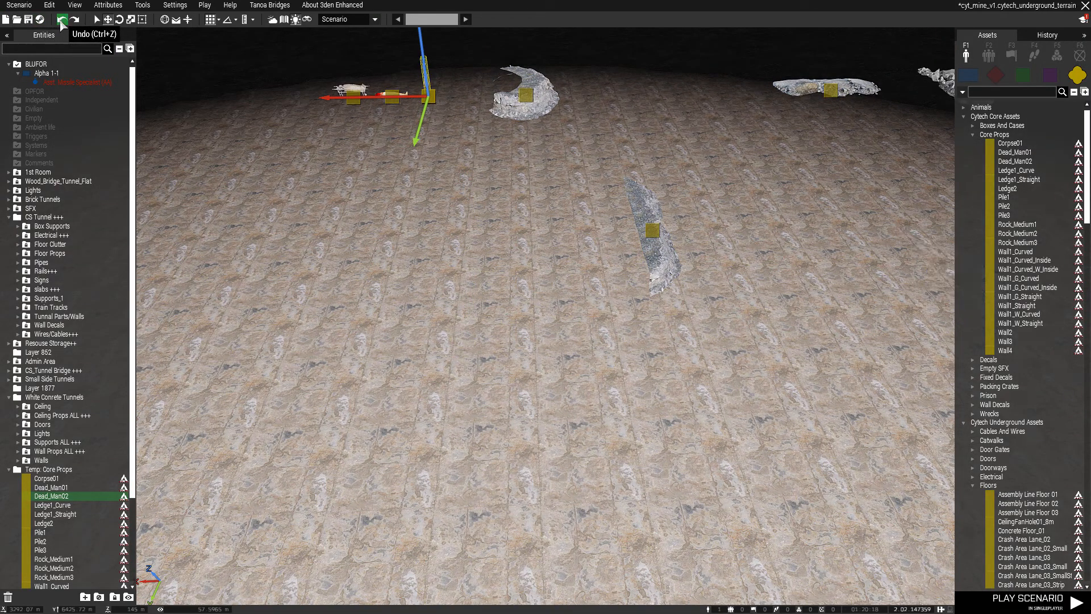
pyautogui.click(62, 21)
pyautogui.click(62, 20)
pyautogui.moveTo(360, 254); pyautogui.dragTo(400, 308, button='right')
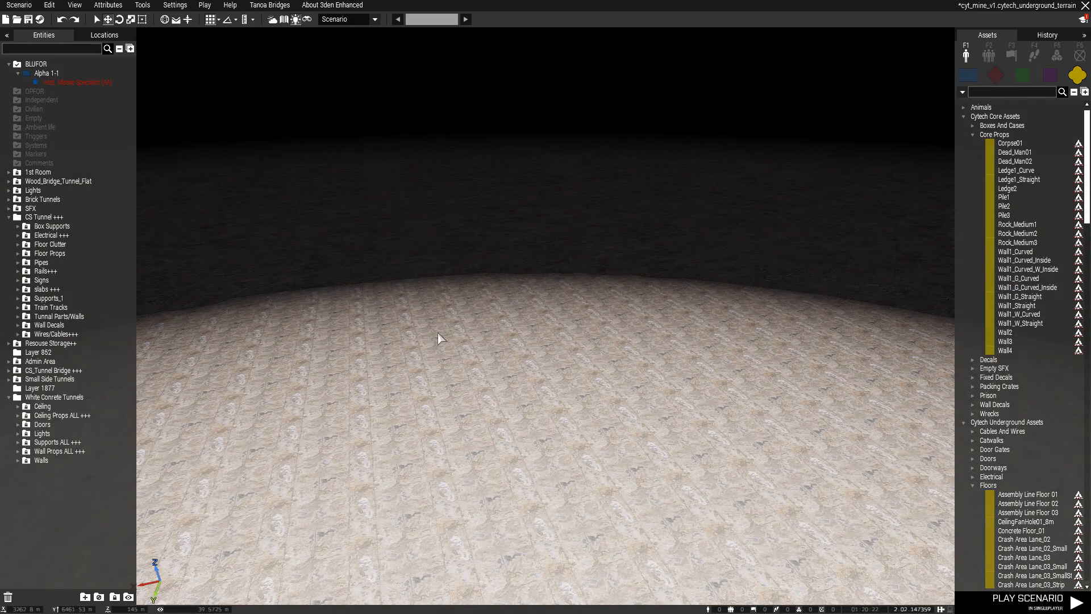
pyautogui.scroll(1, 439, 333)
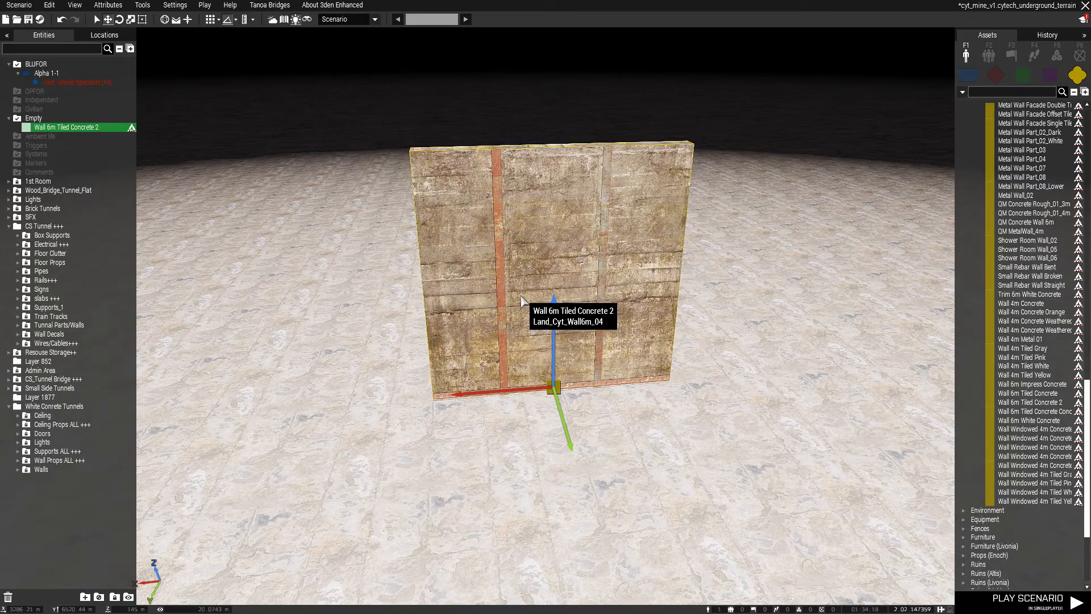
# Slide the Wall 6m Tiled Concrete 2 panel freely around the ground to reposition it.
pyautogui.moveTo(474, 293); pyautogui.dragTo(529, 279)
pyautogui.moveTo(481, 361); pyautogui.dragTo(619, 368, button='right')
pyautogui.moveTo(665, 376)
pyautogui.mouseDown()
pyautogui.moveTo(666, 393)
pyautogui.moveTo(652, 384)
pyautogui.mouseUp()
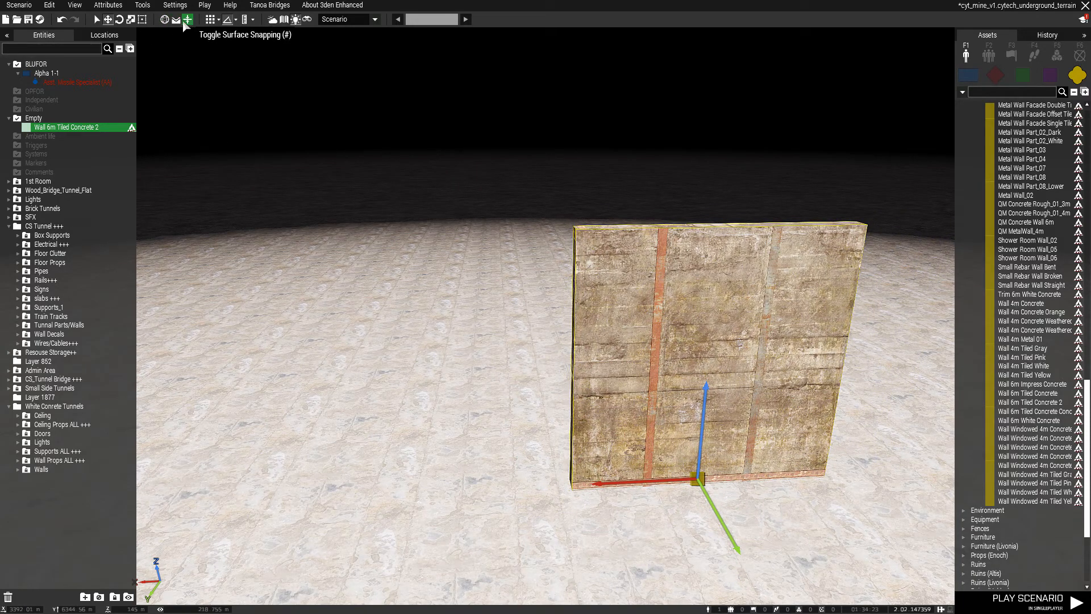
pyautogui.moveTo(642, 413); pyautogui.dragTo(568, 352)
pyautogui.moveTo(622, 376); pyautogui.dragTo(608, 465)
pyautogui.moveTo(534, 336); pyautogui.dragTo(514, 349, button='right')
pyautogui.press('d')
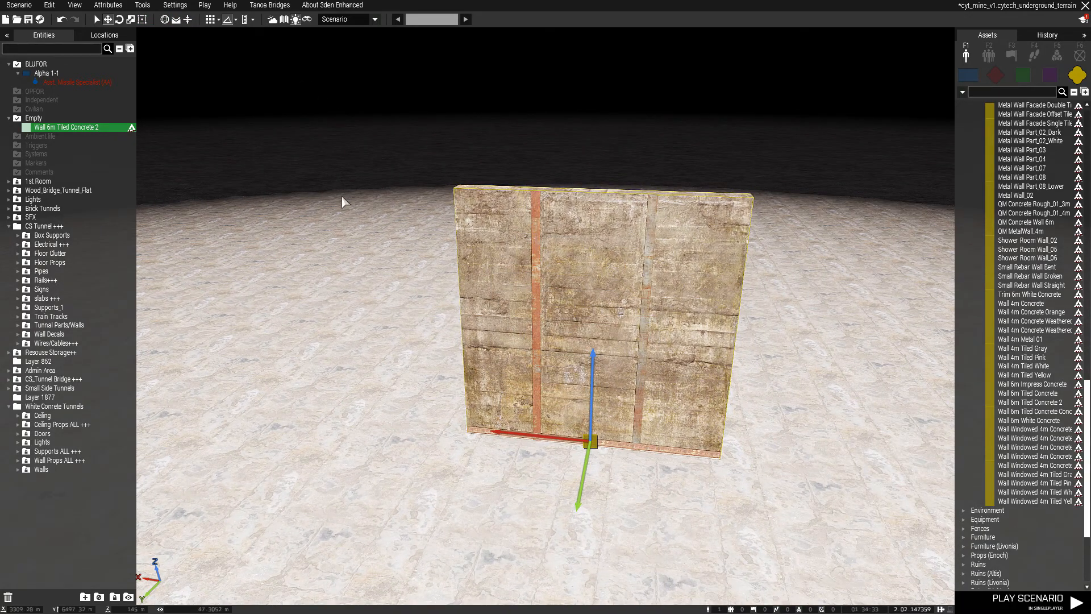
pyautogui.moveTo(496, 353); pyautogui.dragTo(496, 326)
pyautogui.moveTo(496, 334); pyautogui.dragTo(504, 400, button='right')
pyautogui.moveTo(438, 365); pyautogui.dragTo(535, 362)
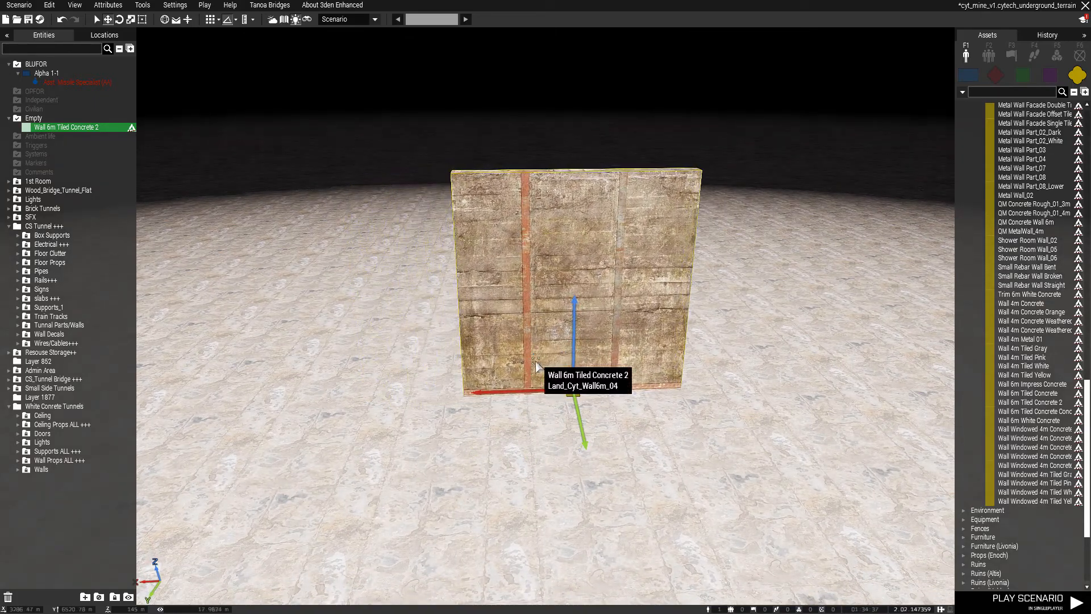
# Place a copy of the tiled concrete wall beside the original using the 2 m translation grid, and delete that copy.
pyautogui.click(219, 20)
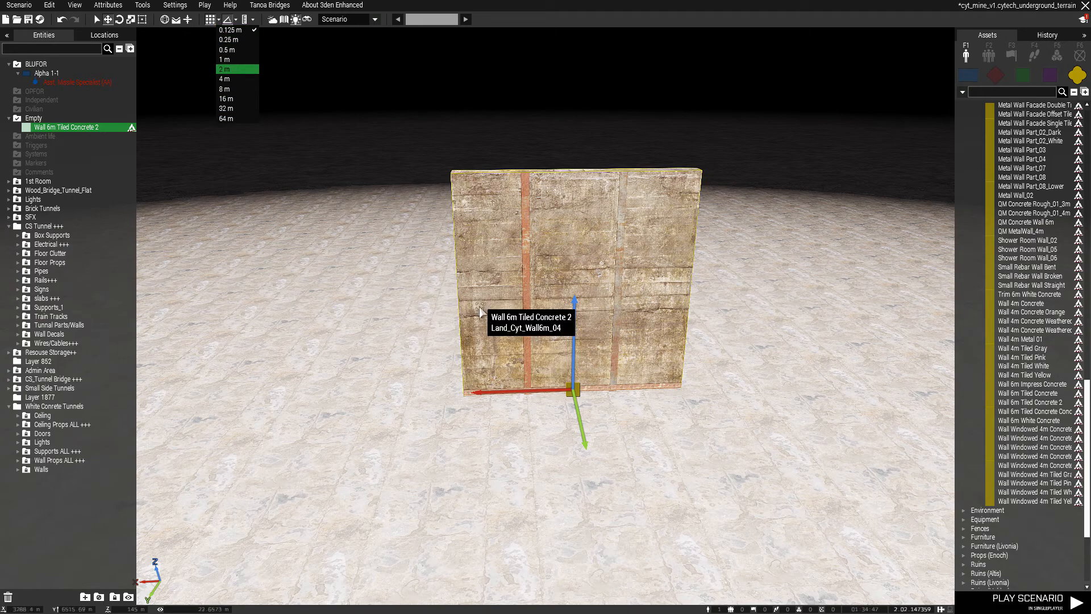
pyautogui.click(493, 320)
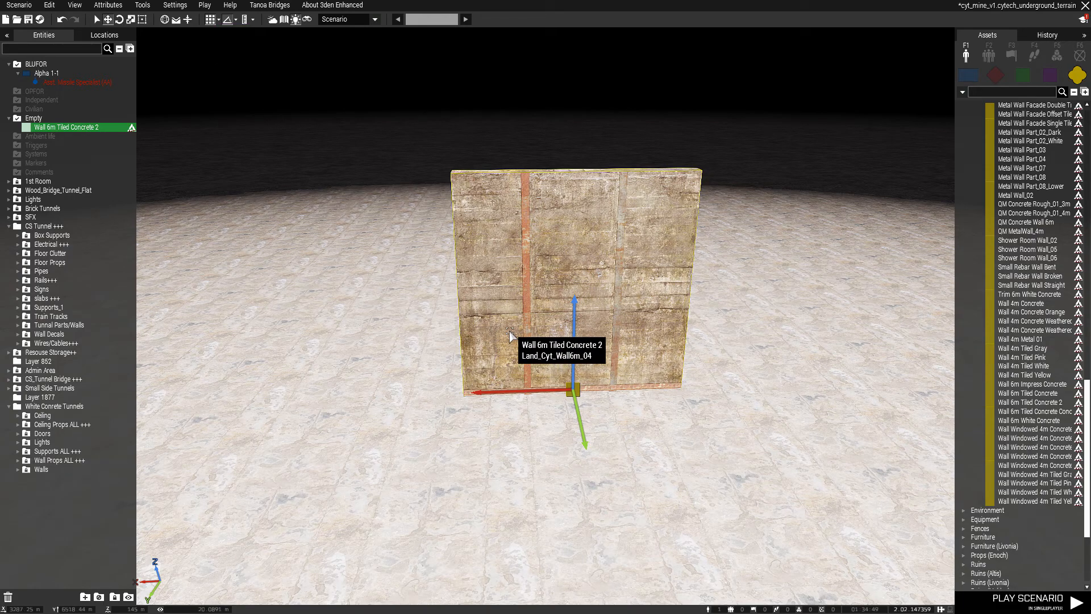
pyautogui.hotkey('ctrl', 'v')
pyautogui.moveTo(366, 337); pyautogui.dragTo(390, 377)
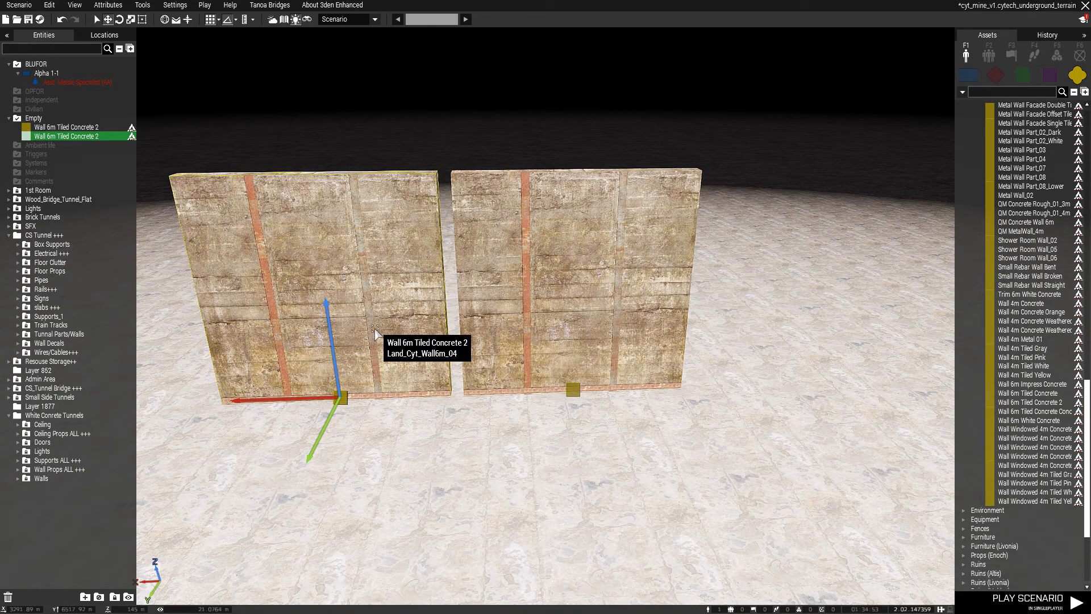
pyautogui.press('Delete')
# Set the translation grid to 8 m and place three spaced copies of the tiled concrete wall.
pyautogui.click(218, 20)
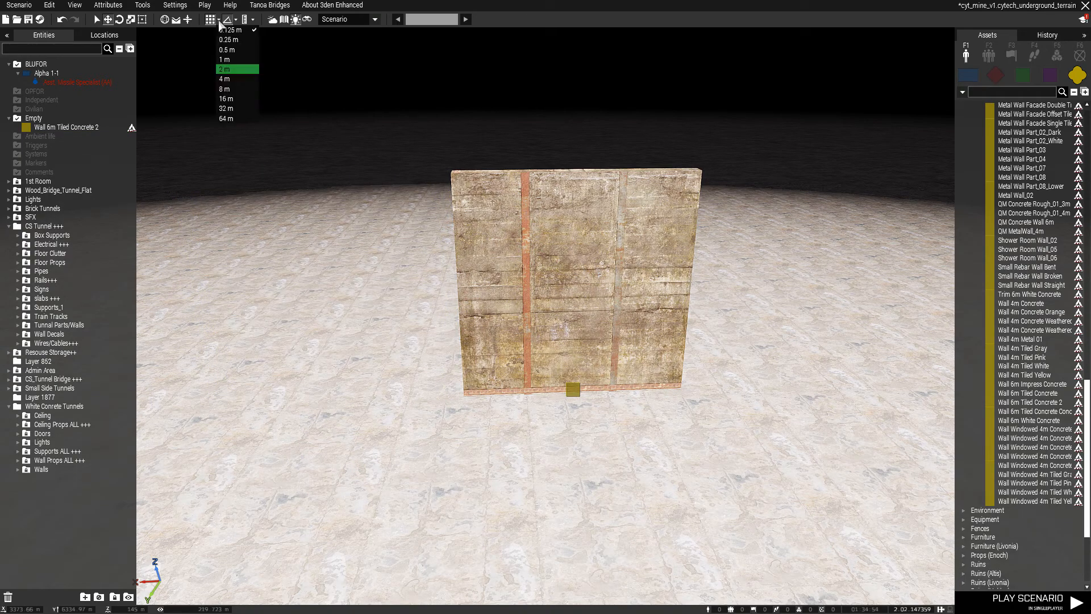
pyautogui.click(233, 89)
pyautogui.click(515, 351)
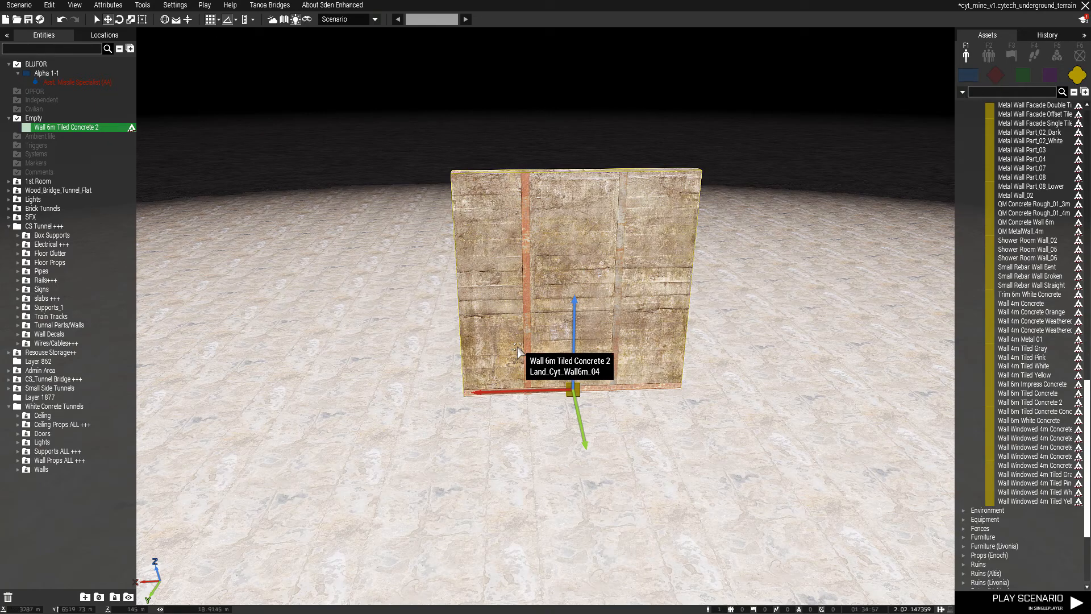
pyautogui.hotkey('ctrl', 'v')
pyautogui.press('a')
pyautogui.hotkey('ctrl', 'v')
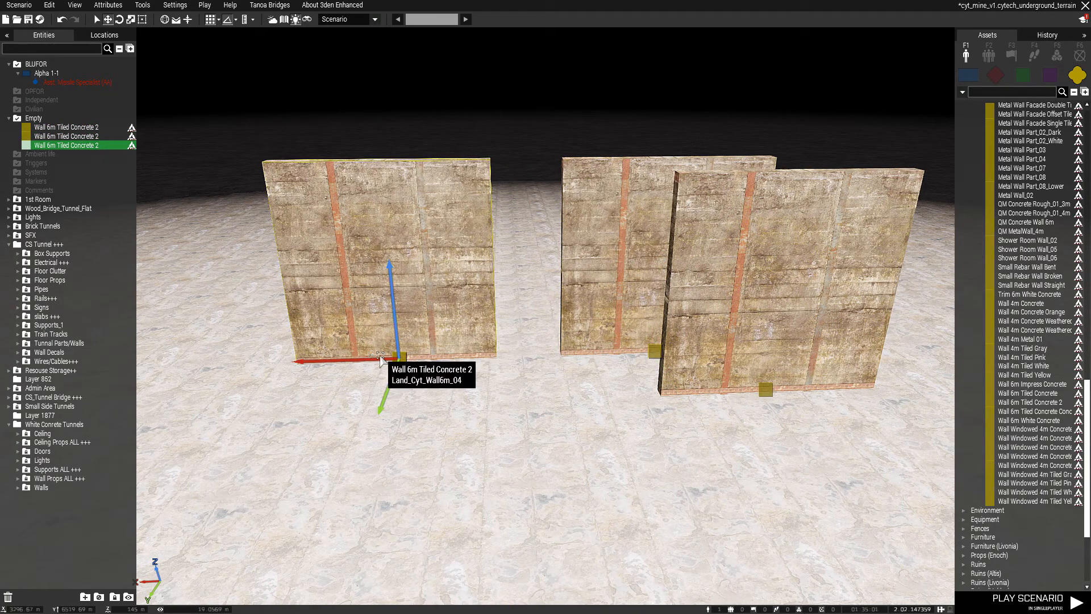
pyautogui.hotkey('ctrl', 'v')
pyautogui.moveTo(246, 331); pyautogui.dragTo(167, 351)
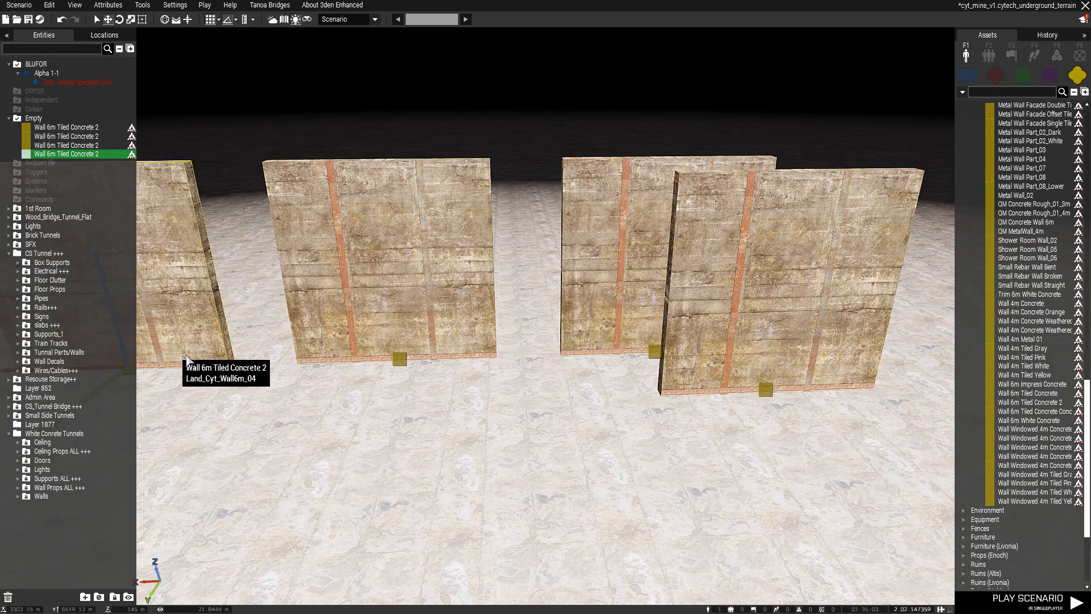
pyautogui.press('a')
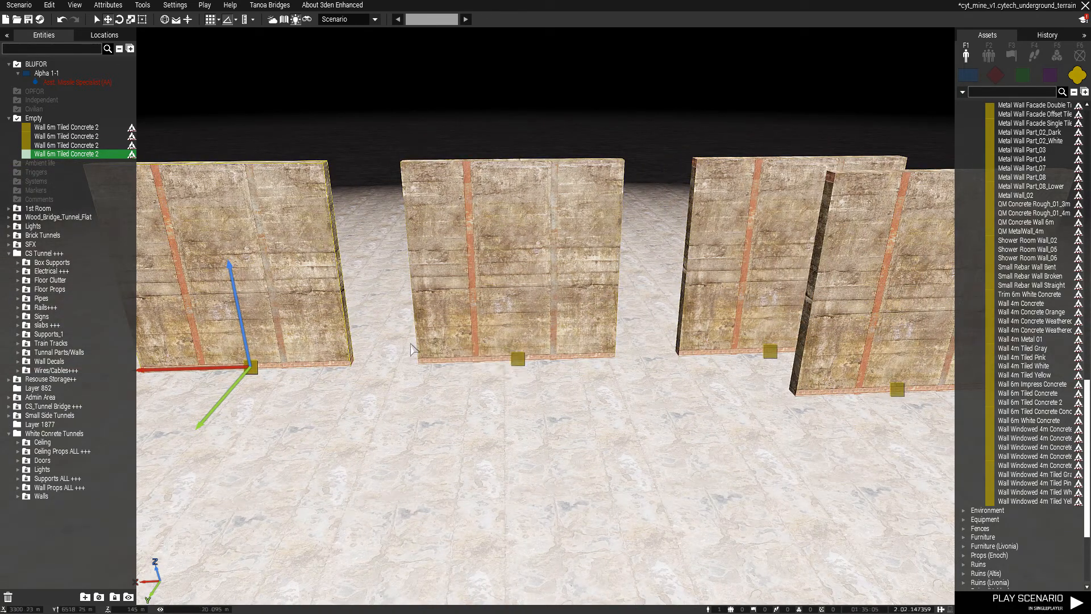
# Delete the three spaced wall copies, keeping only the original panel.
pyautogui.press('Delete')
pyautogui.click(573, 336)
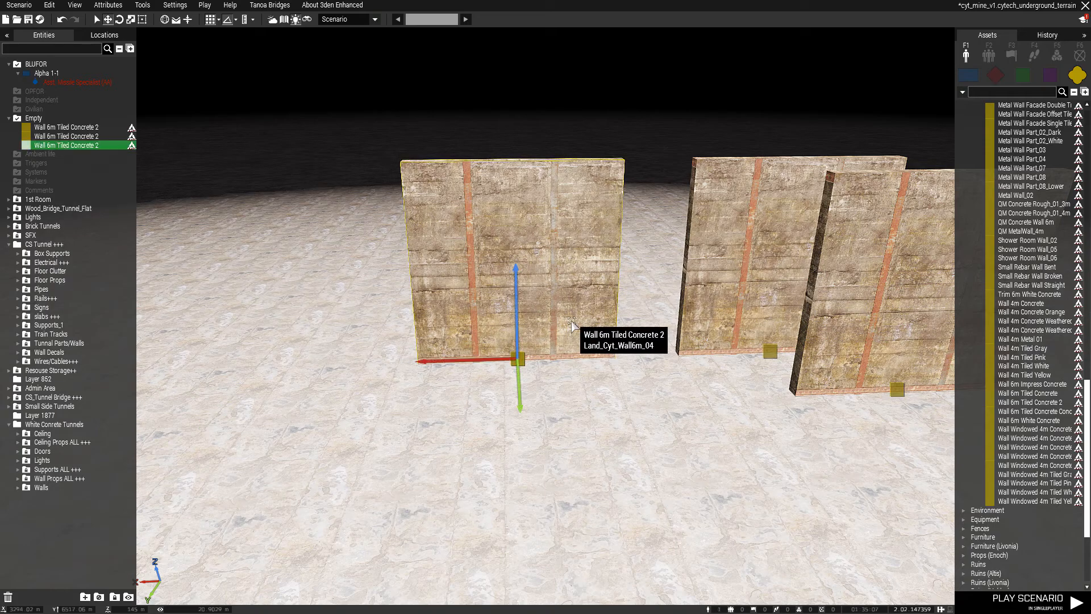
pyautogui.press('Delete')
pyautogui.click(702, 324)
pyautogui.press('Delete')
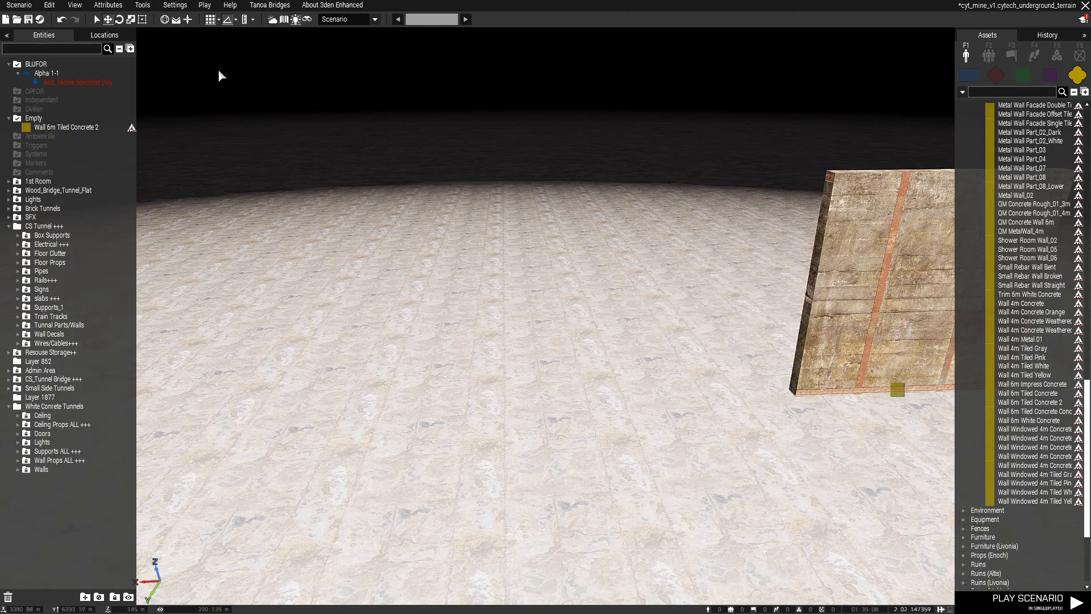
# Set the translation grid to 0.25 m, duplicate the wall in place and slide the duplicate along X flush against the original.
pyautogui.click(219, 21)
pyautogui.click(230, 39)
pyautogui.click(843, 333)
pyautogui.press('d')
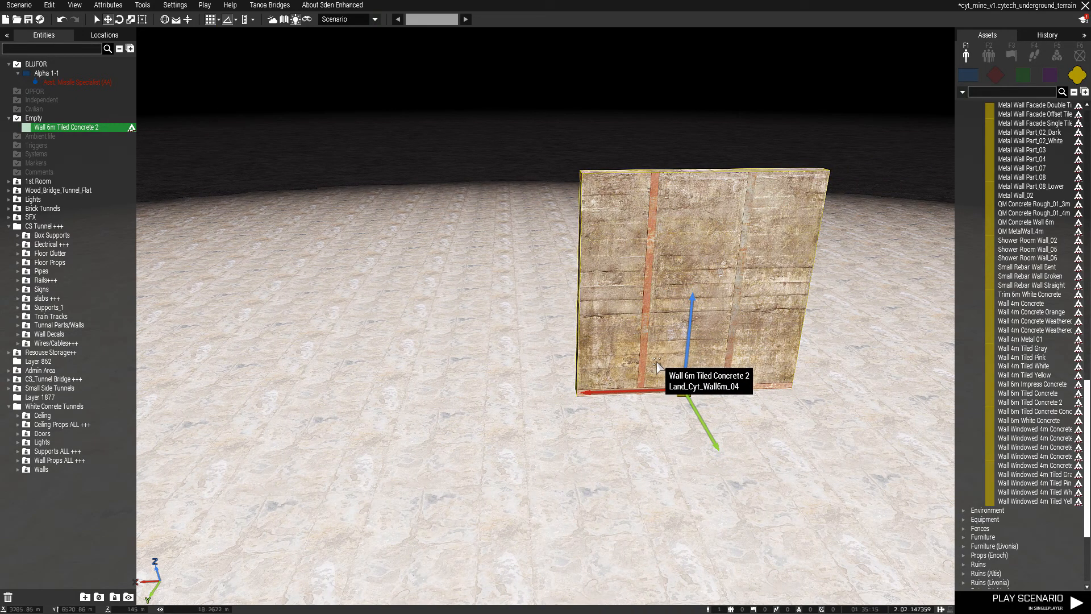
pyautogui.hotkey('ctrl', 'c')
pyautogui.hotkey('ctrl', 'shift', 'v')
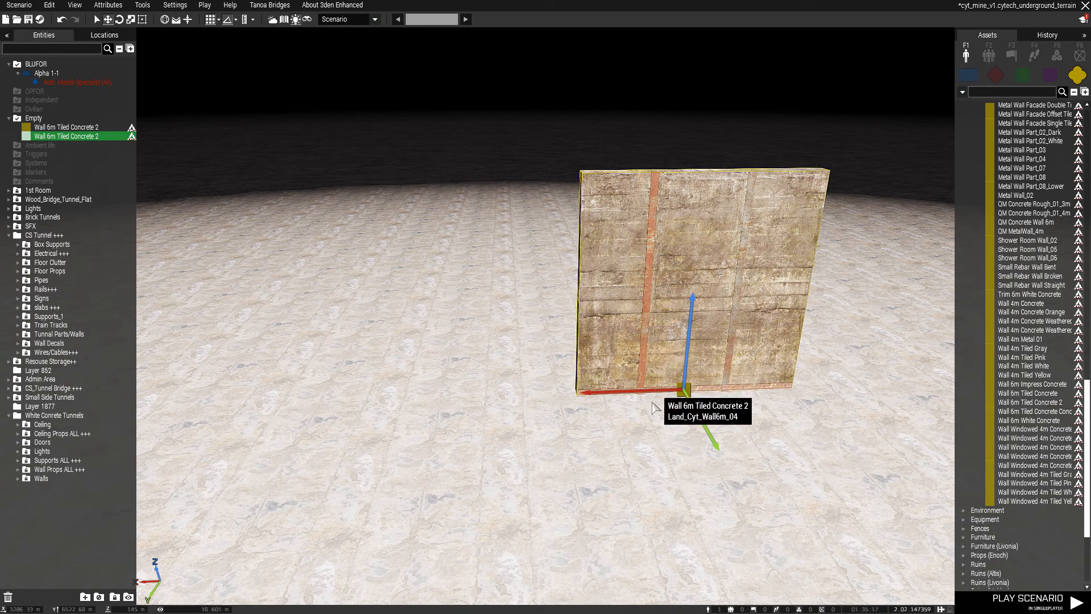
pyautogui.moveTo(649, 393); pyautogui.dragTo(433, 409)
# Duplicate the wall again at its original position and slide it along X to extend the row to three panels.
pyautogui.press('a')
pyautogui.hotkey('ctrl', 'shift', 'c')
pyautogui.hotkey('ctrl', 'shift', 'v')
pyautogui.moveTo(727, 392); pyautogui.dragTo(288, 397)
# Duplicate all three wall panels in place and slide the duplicates along X to form a continuous six-panel wall.
pyautogui.scroll(-3, 454, 449)
pyautogui.moveTo(300, 498); pyautogui.dragTo(735, 269)
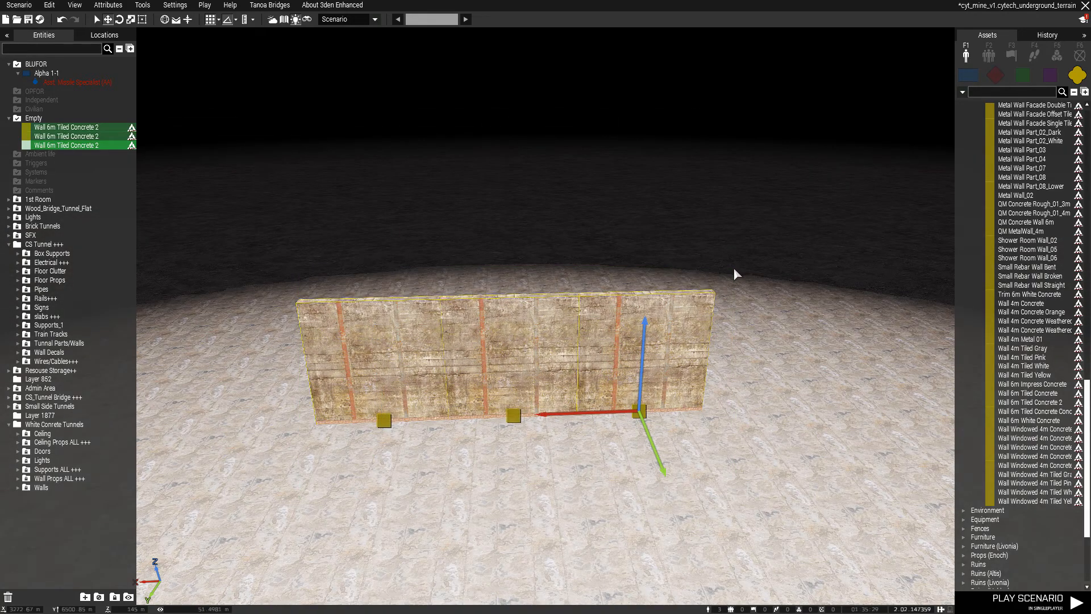
pyautogui.hotkey('ctrl', 'c')
pyautogui.hotkey('ctrl', 'shift', 'v')
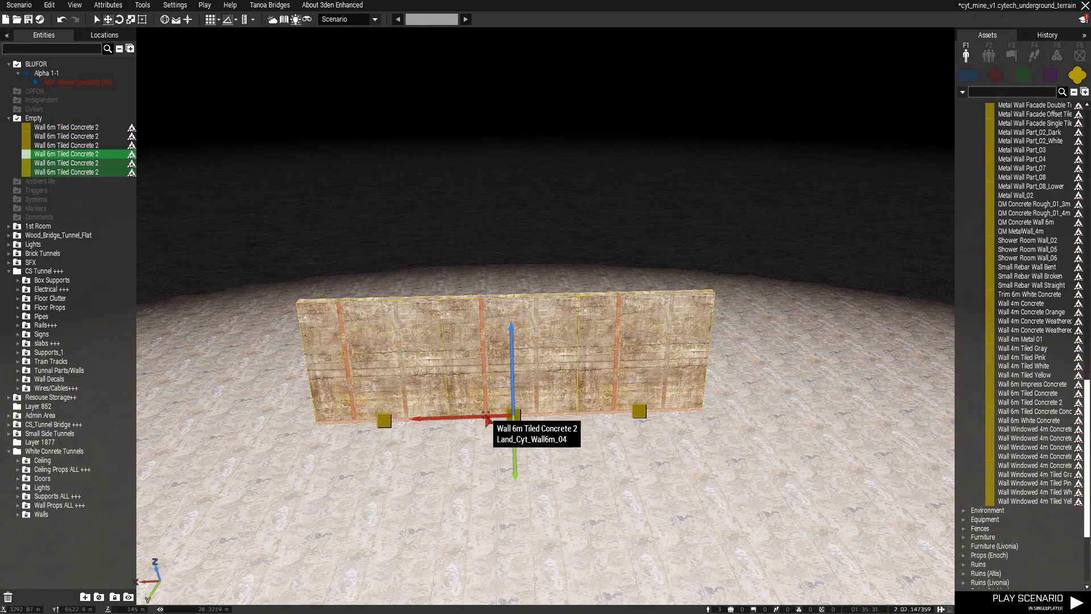
pyautogui.press('a')
pyautogui.moveTo(483, 420); pyautogui.dragTo(261, 404)
# Examine the seams between adjoining wall panels up close, including the base trim at floor level.
pyautogui.scroll(5, 404, 447)
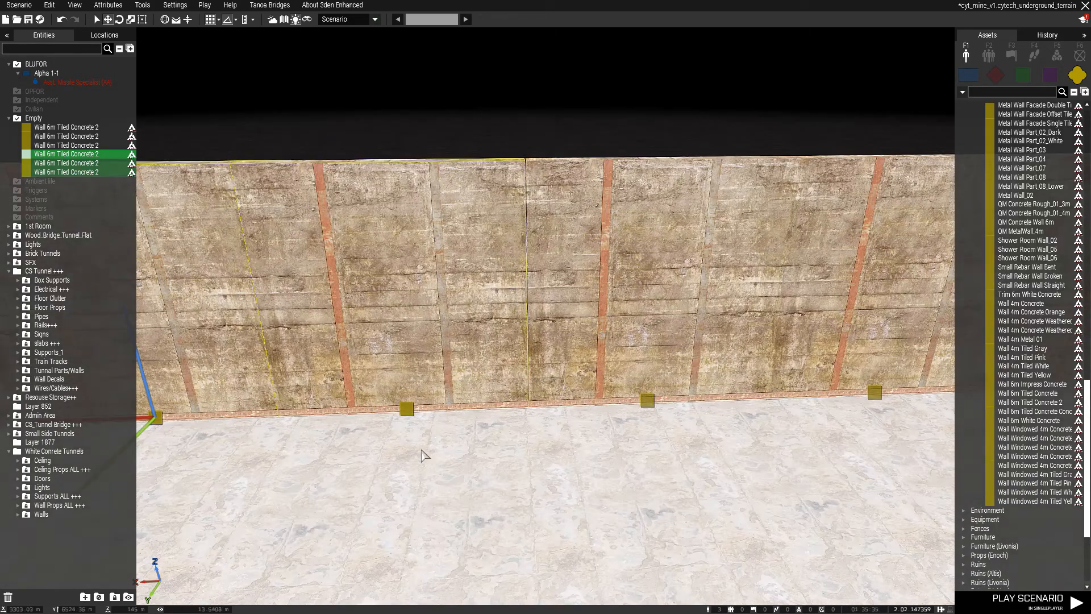
pyautogui.press('d')
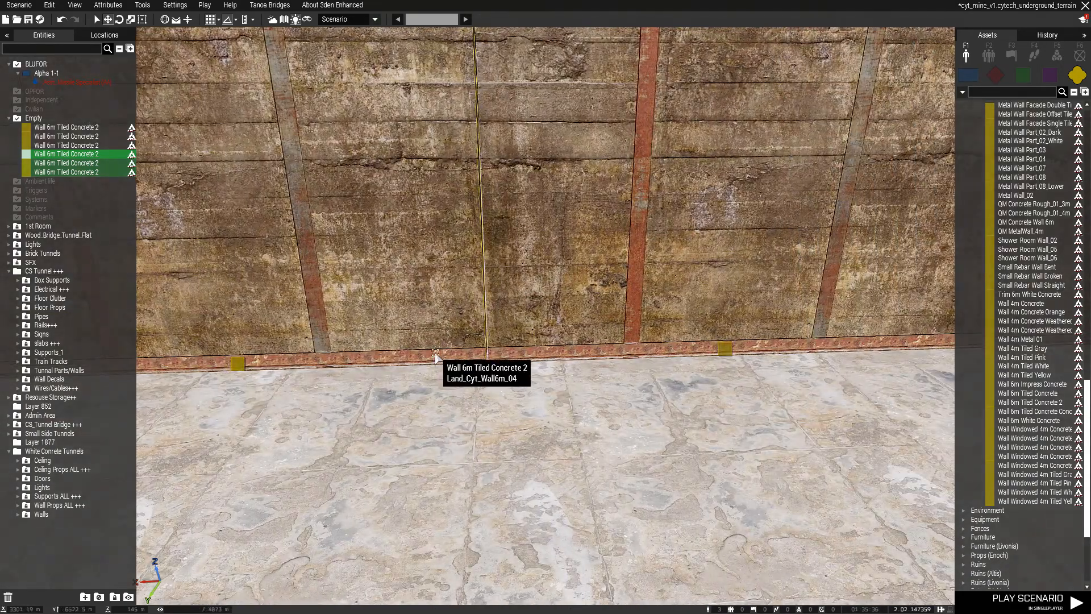
pyautogui.moveTo(436, 357)
pyautogui.mouseDown()
pyautogui.moveTo(417, 355)
pyautogui.moveTo(439, 352)
pyautogui.mouseUp()
pyautogui.moveTo(488, 367); pyautogui.dragTo(501, 396, button='right')
pyautogui.press('w')
pyautogui.press('s')
pyautogui.moveTo(482, 426)
pyautogui.mouseDown()
pyautogui.moveTo(492, 426)
pyautogui.moveTo(453, 433)
pyautogui.moveTo(500, 425)
pyautogui.mouseUp()
pyautogui.moveTo(496, 425); pyautogui.dragTo(454, 424, button='right')
pyautogui.press('s')
pyautogui.press('w')
pyautogui.press('s')
pyautogui.press('w')
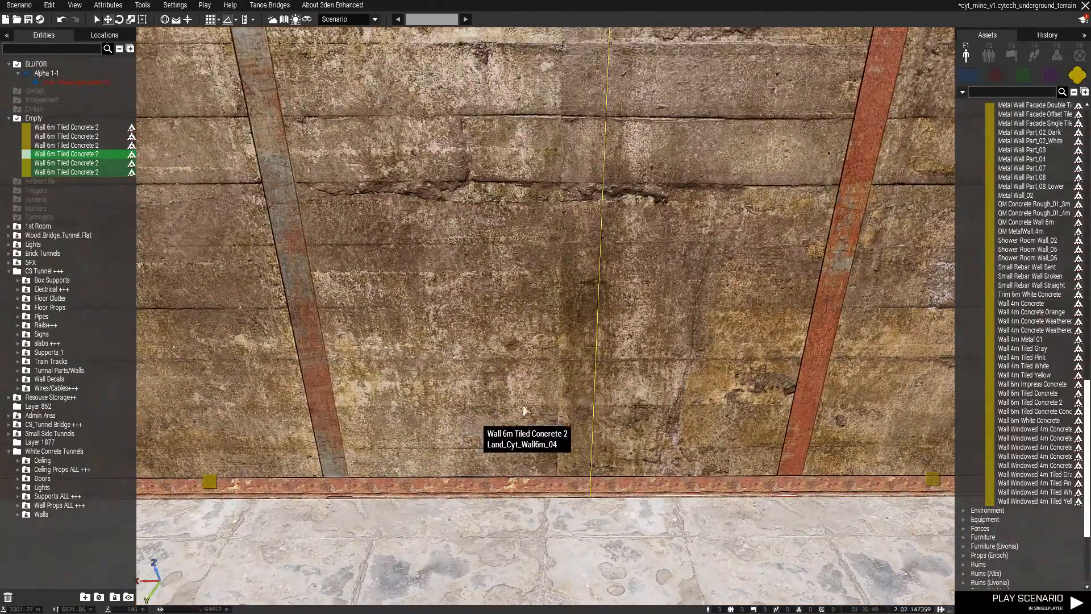
pyautogui.press('s')
pyautogui.press('w')
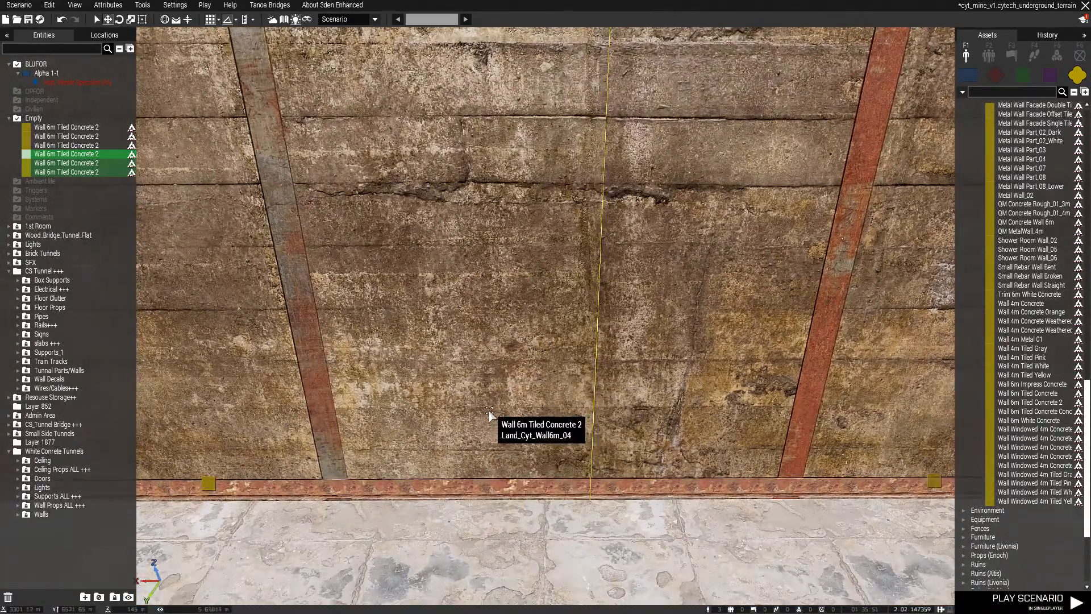
# Examine the finished six-panel concrete wall along its full length, from close up and from a distance.
pyautogui.moveTo(489, 415); pyautogui.dragTo(463, 410, button='right')
pyautogui.press('s')
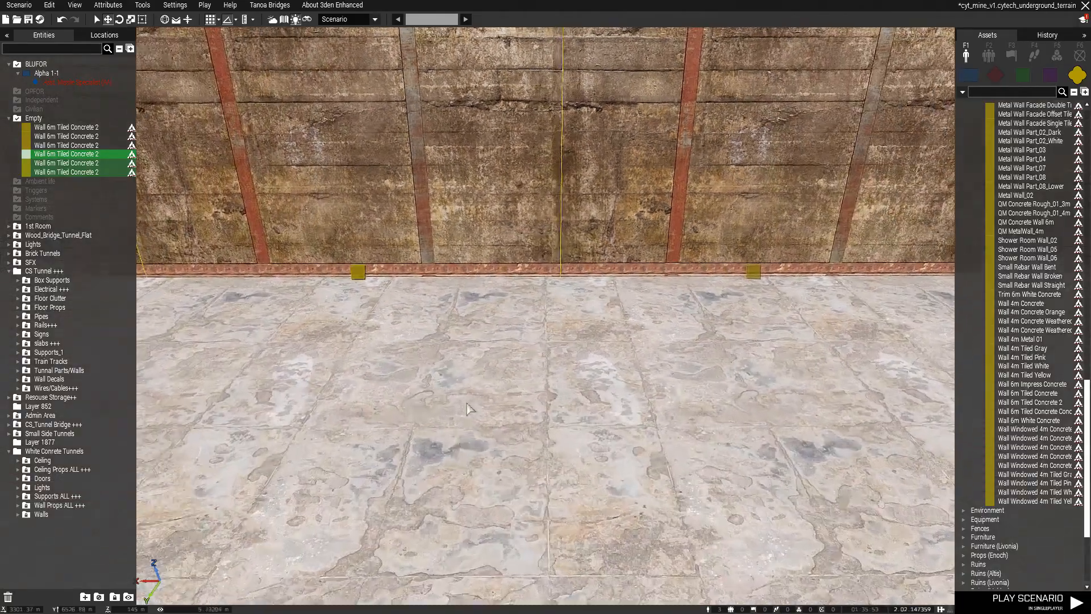
pyautogui.press('w')
pyautogui.moveTo(475, 368); pyautogui.dragTo(460, 367)
pyautogui.press('s')
pyautogui.moveTo(458, 378); pyautogui.dragTo(437, 424, button='right')
pyautogui.press('d')
pyautogui.press('a')
pyautogui.press('w')
pyautogui.press('a')
pyautogui.press('d')
pyautogui.press('d')
pyautogui.press('a')
pyautogui.press('s')
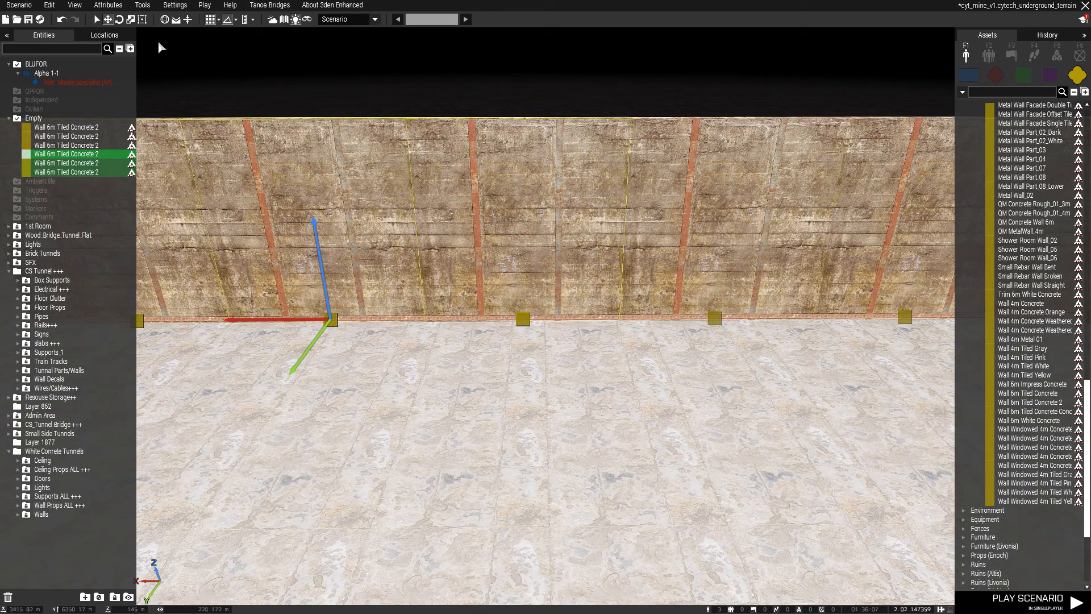
pyautogui.scroll(-3, 476, 378)
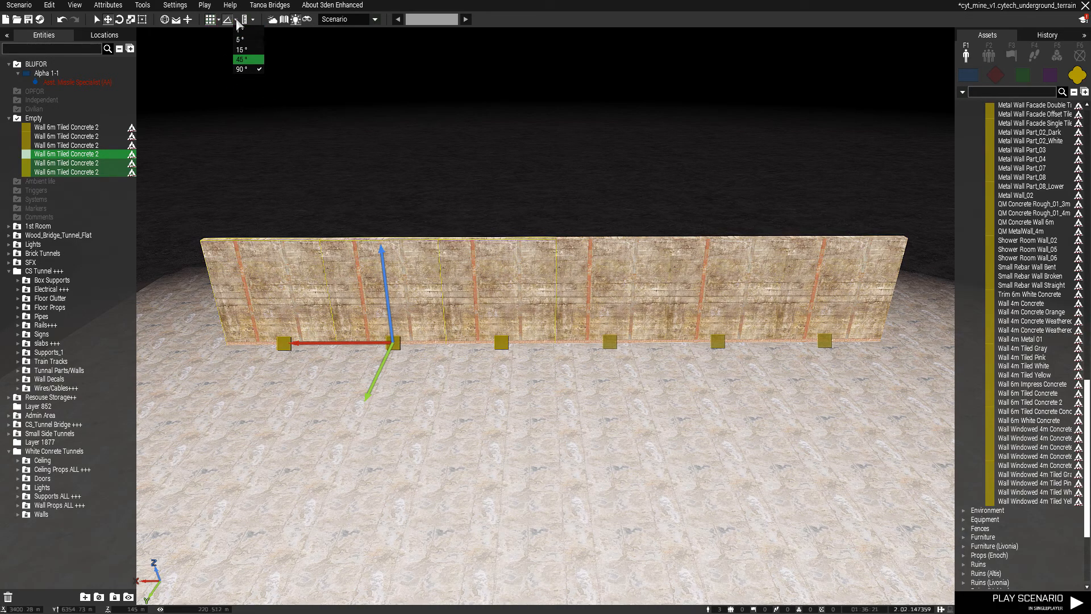
# Duplicate the end wall panel in place and move the copy along Y, just in front of the row.
pyautogui.moveTo(248, 187); pyautogui.dragTo(286, 288, button='right')
pyautogui.press('a')
pyautogui.click(285, 286)
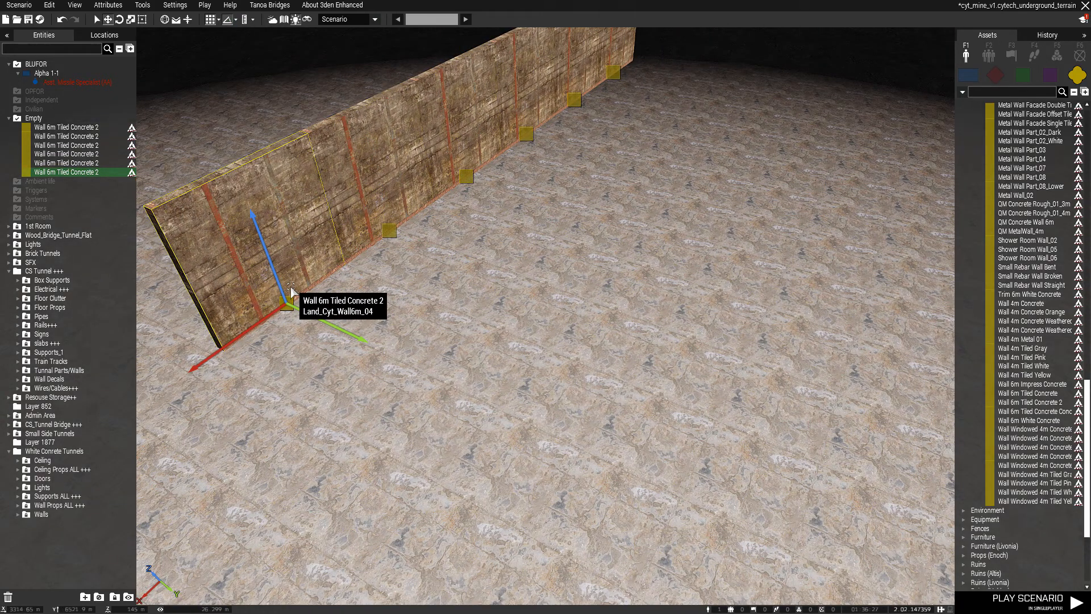
pyautogui.hotkey('ctrl', 'shift', 'v')
pyautogui.moveTo(324, 322); pyautogui.dragTo(360, 339)
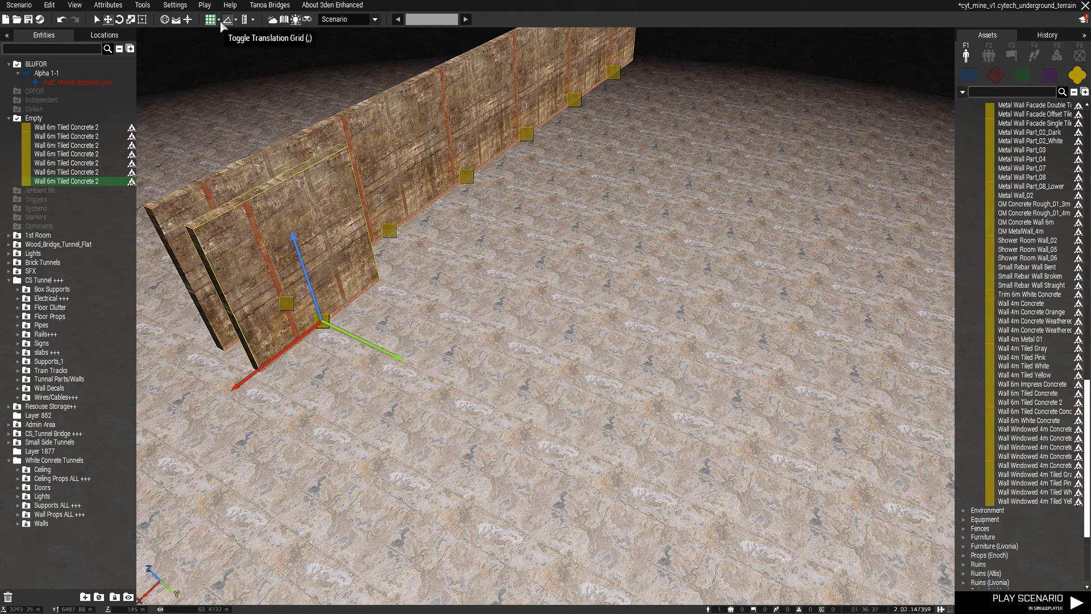
# Rotate the duplicated wall panel 90° about its X axis so it lies flat.
pyautogui.click(120, 21)
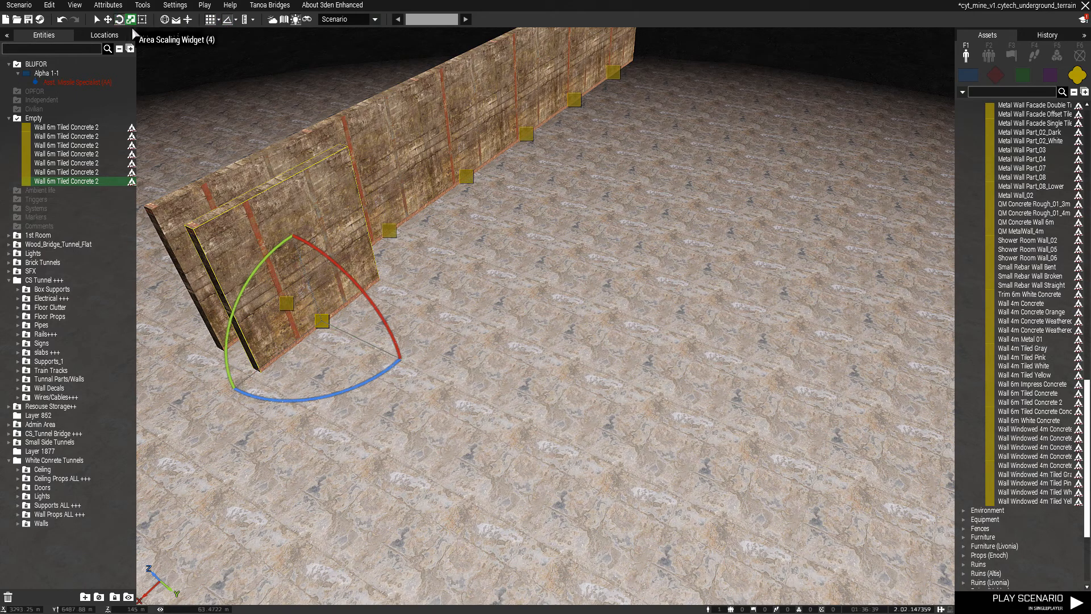
pyautogui.moveTo(345, 275); pyautogui.dragTo(390, 406)
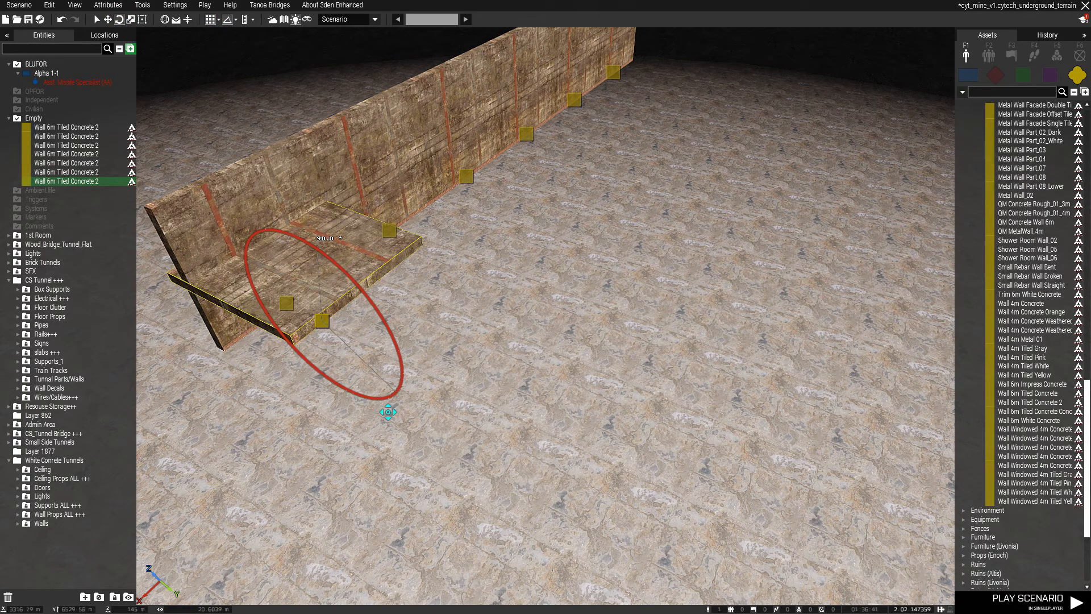
pyautogui.moveTo(283, 397); pyautogui.dragTo(419, 365, button='right')
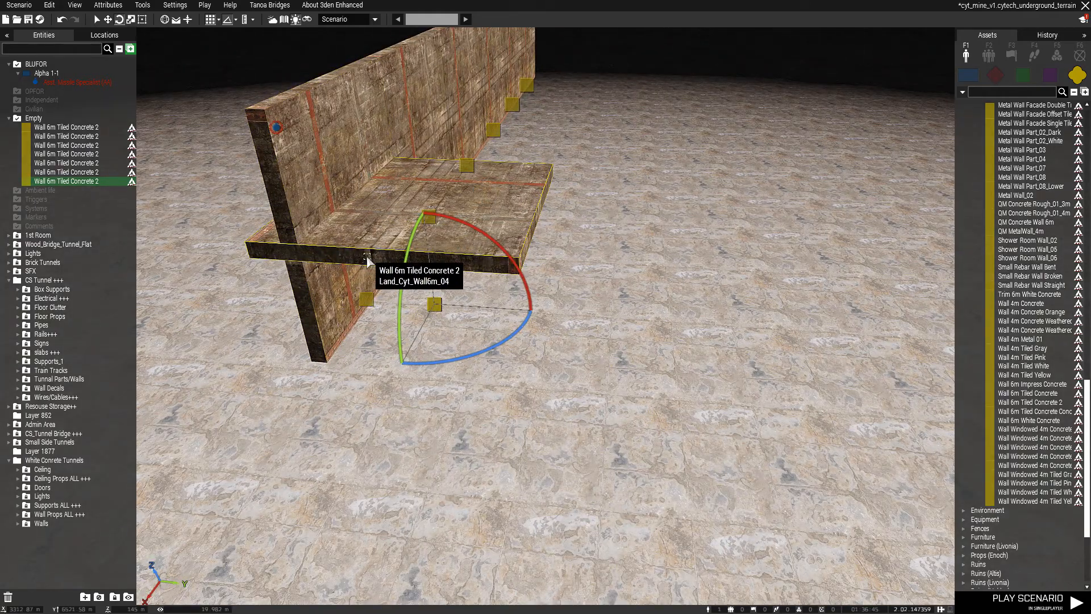
pyautogui.hotkey('ctrl', 'z')
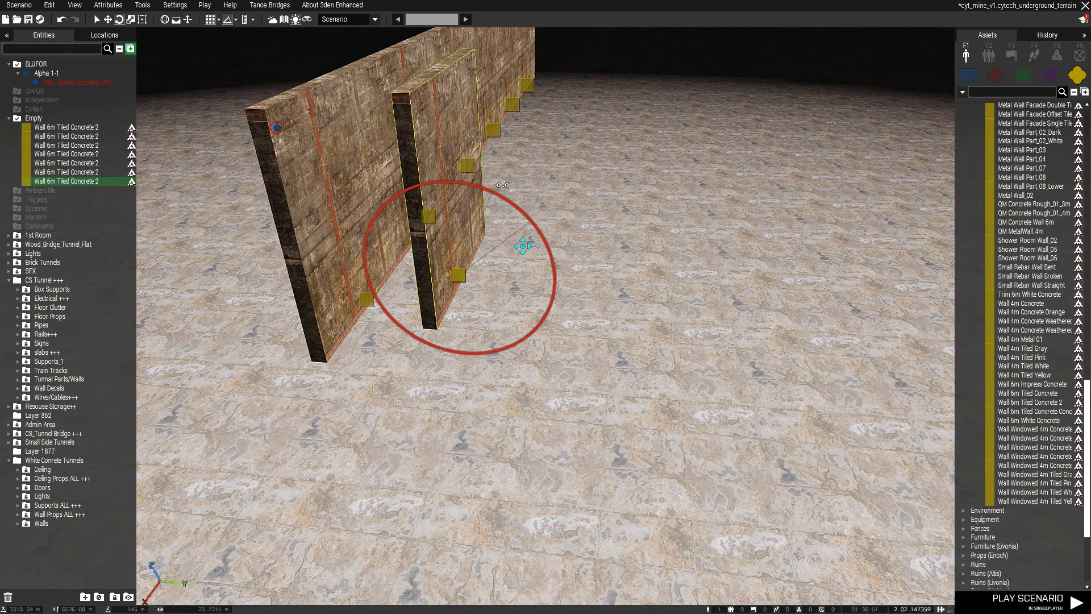
pyautogui.moveTo(520, 241); pyautogui.dragTo(479, 402)
# Raise the flat panel onto the top edge of the wall row as a ceiling section and check the join.
pyautogui.keyDown('alt'); pyautogui.moveTo(385, 225); pyautogui.dragTo(358, 109); pyautogui.keyUp('alt')
pyautogui.moveTo(361, 109); pyautogui.dragTo(425, 175, button='right')
pyautogui.press('w')
pyautogui.press('q')
pyautogui.moveTo(425, 175); pyautogui.dragTo(424, 179)
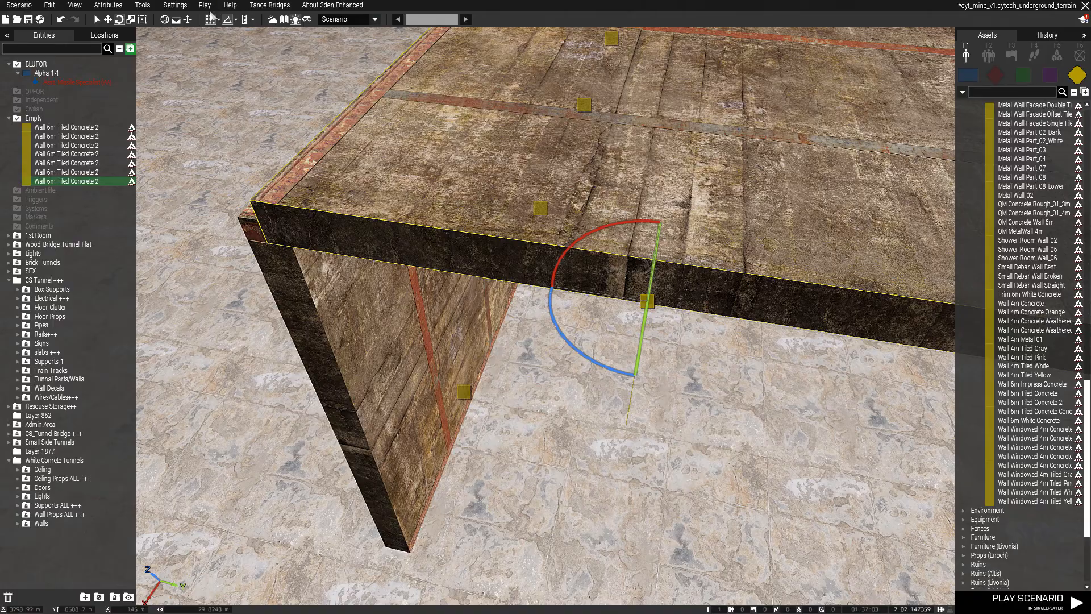
pyautogui.press('s')
pyautogui.press('z')
pyautogui.moveTo(246, 81); pyautogui.dragTo(3, 142, button='right')
pyautogui.press('d')
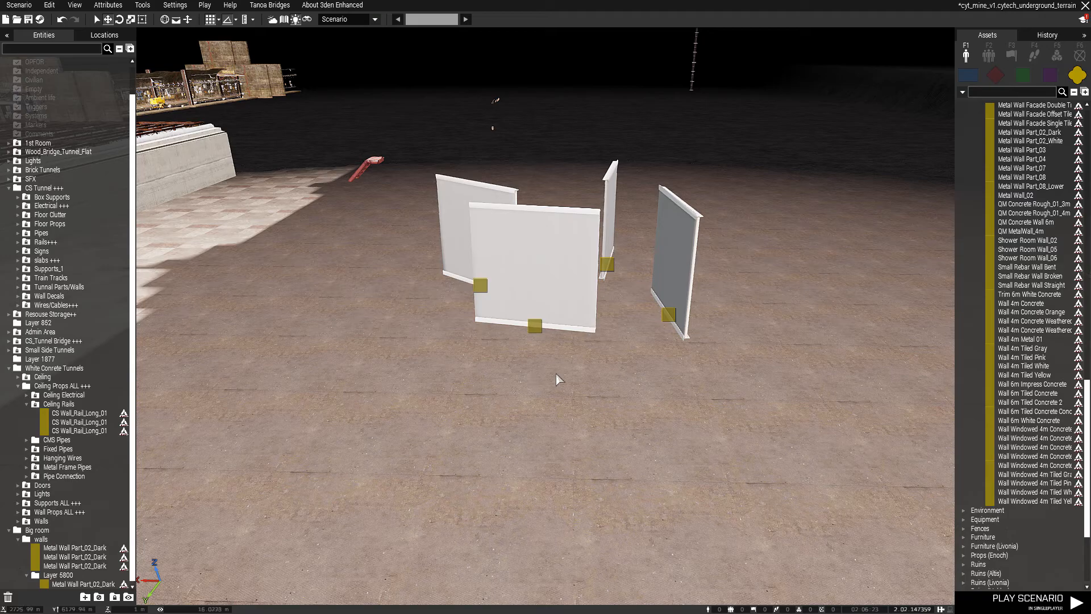
# Turn off Enable Damage and Enable Simulation in the special states of the front Metal Wall Part_02_Dark.
pyautogui.moveTo(496, 386); pyautogui.dragTo(526, 411, button='right')
pyautogui.press('a')
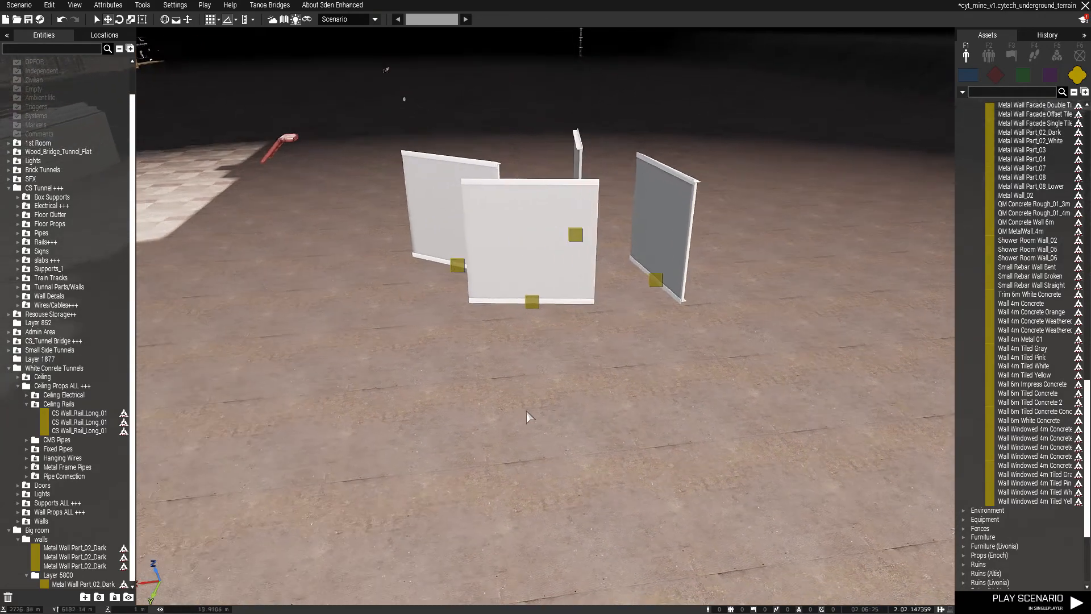
pyautogui.press('w')
pyautogui.press('d')
pyautogui.press('a')
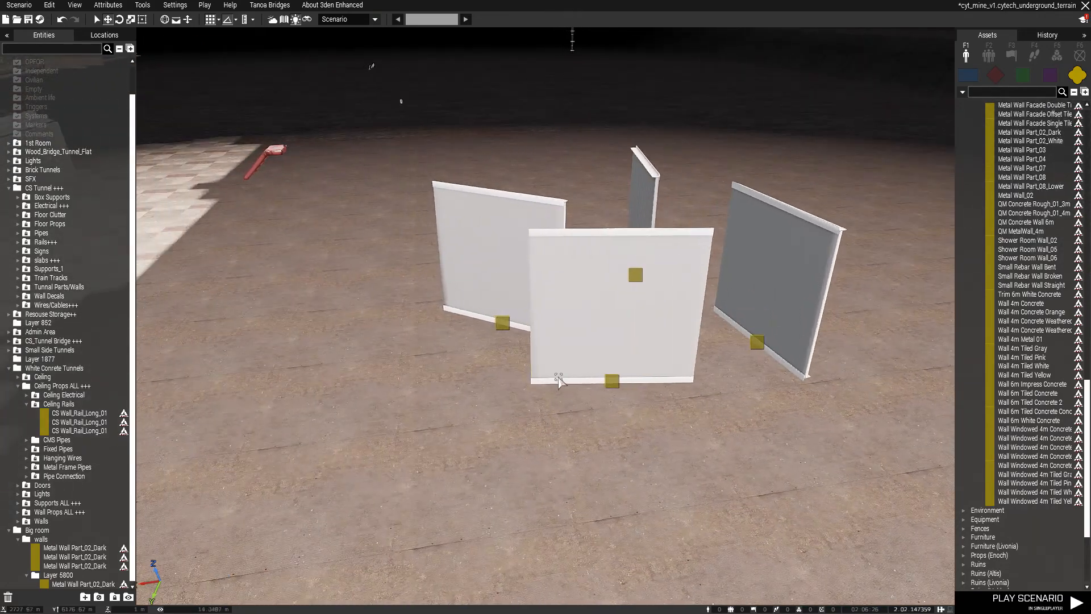
pyautogui.doubleClick(614, 384)
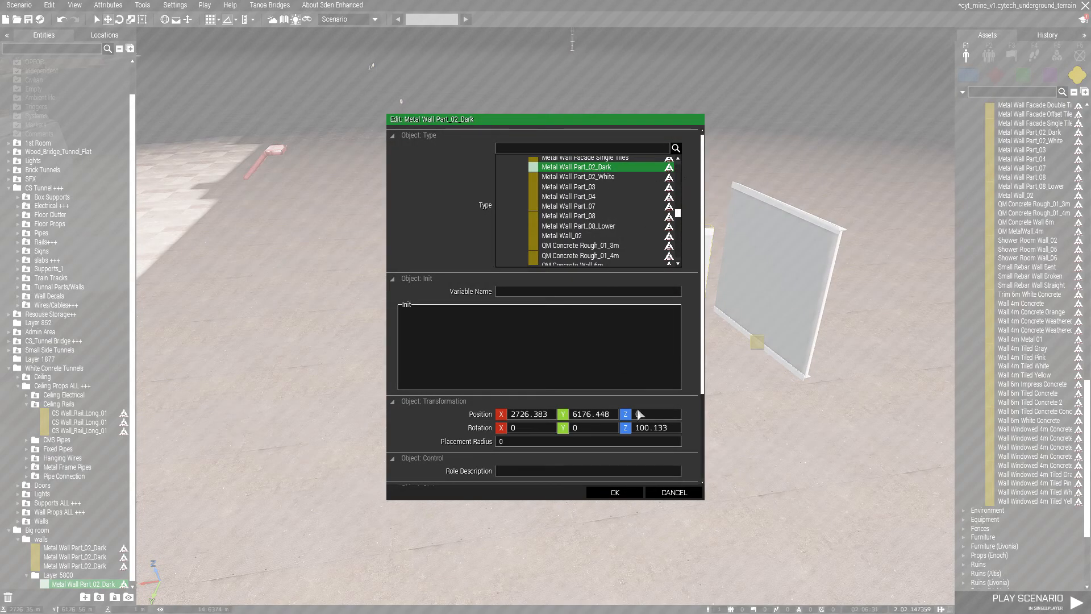
pyautogui.scroll(-3, 545, 395)
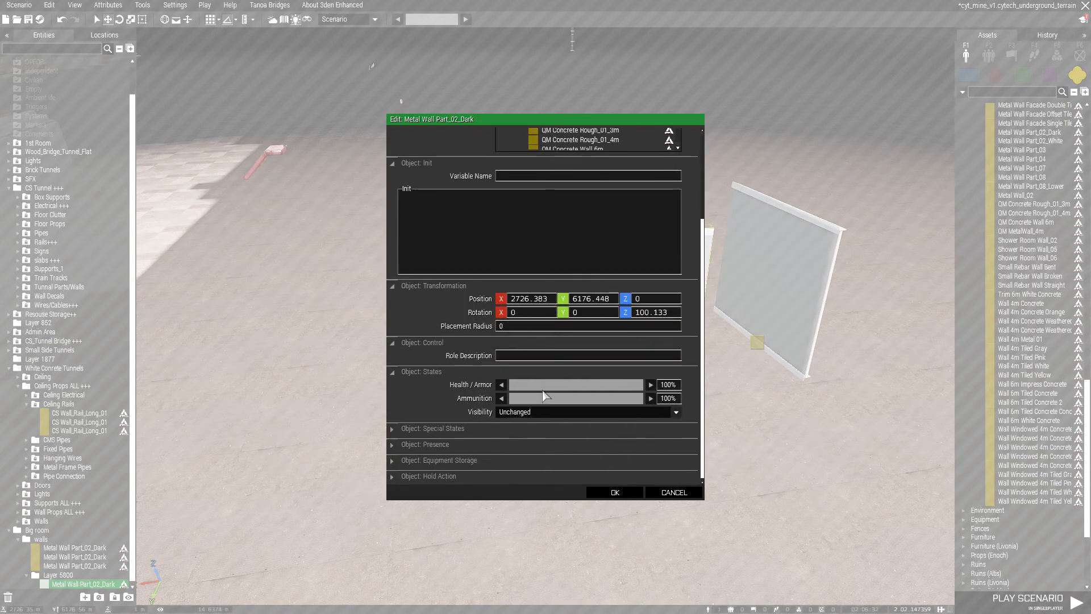
pyautogui.click(392, 430)
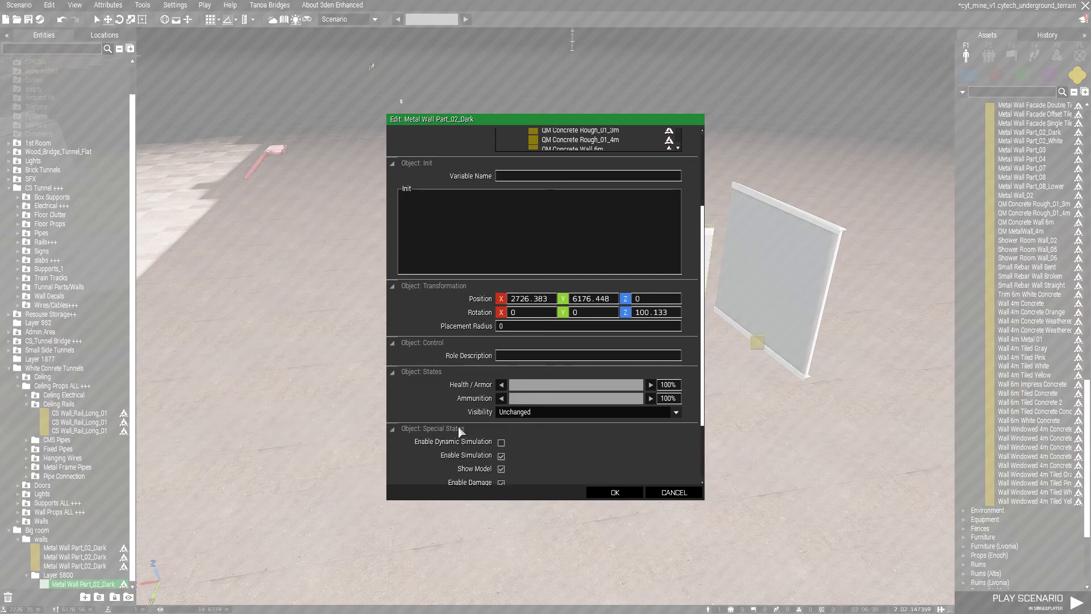
pyautogui.scroll(-2, 589, 453)
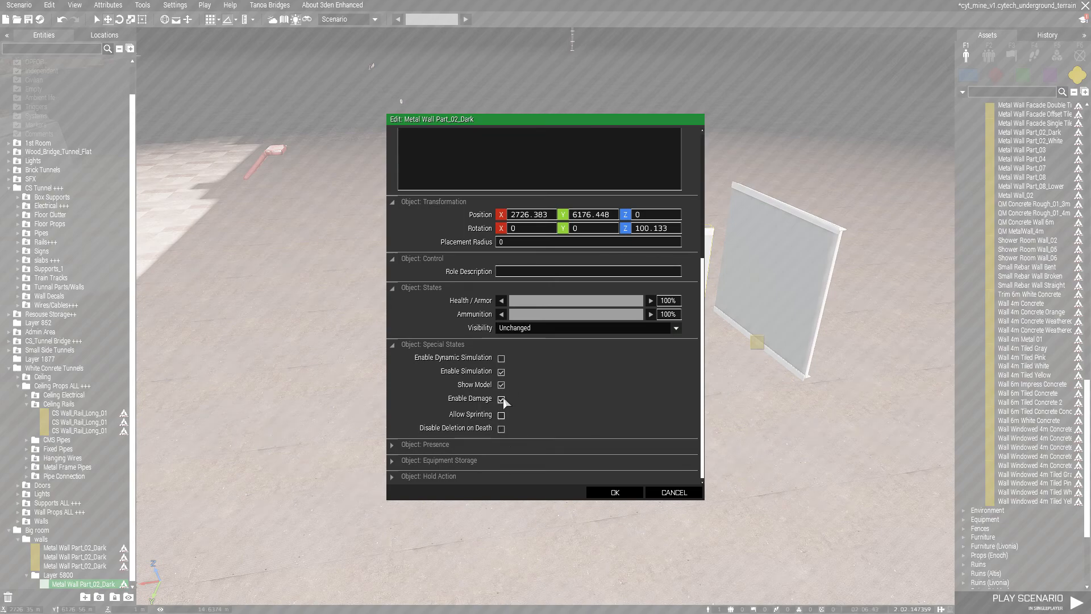
pyautogui.click(501, 372)
pyautogui.click(614, 492)
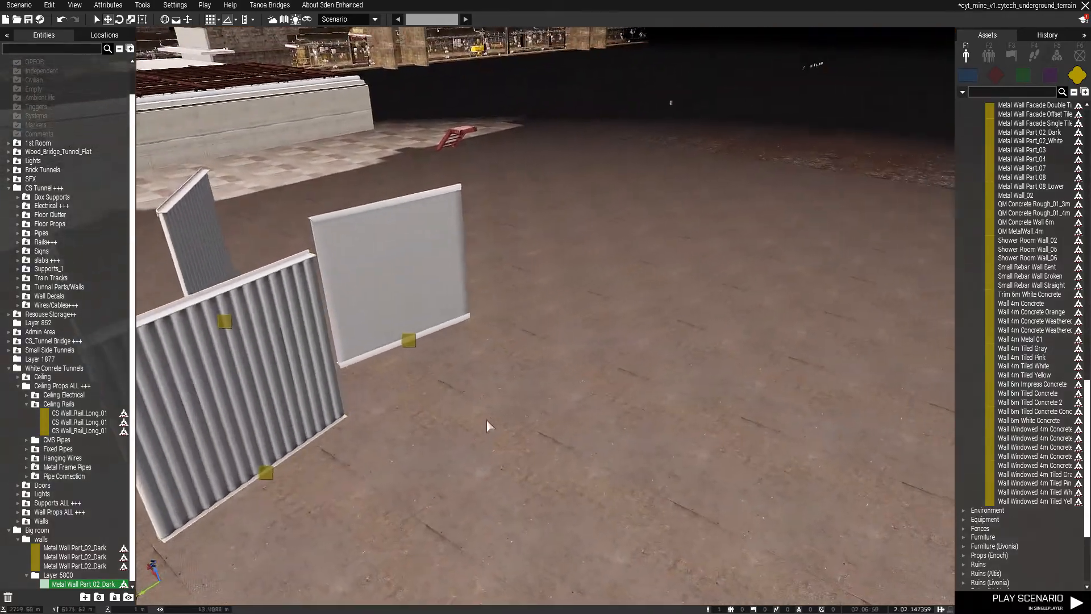
# Move the selected metal wall panel across the floor to X 2725.875, Y 6180.875.
pyautogui.press('a')
pyautogui.scroll(3, 453, 489)
pyautogui.press('a')
pyautogui.moveTo(369, 469); pyautogui.dragTo(599, 448, button='right')
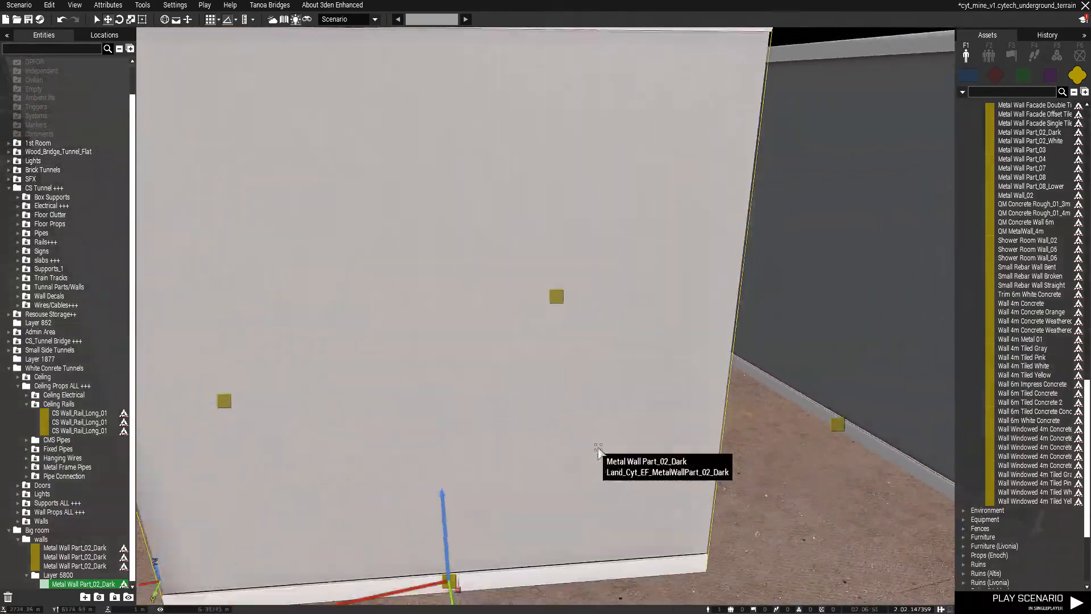
pyautogui.press('s')
pyautogui.moveTo(408, 323); pyautogui.dragTo(473, 424)
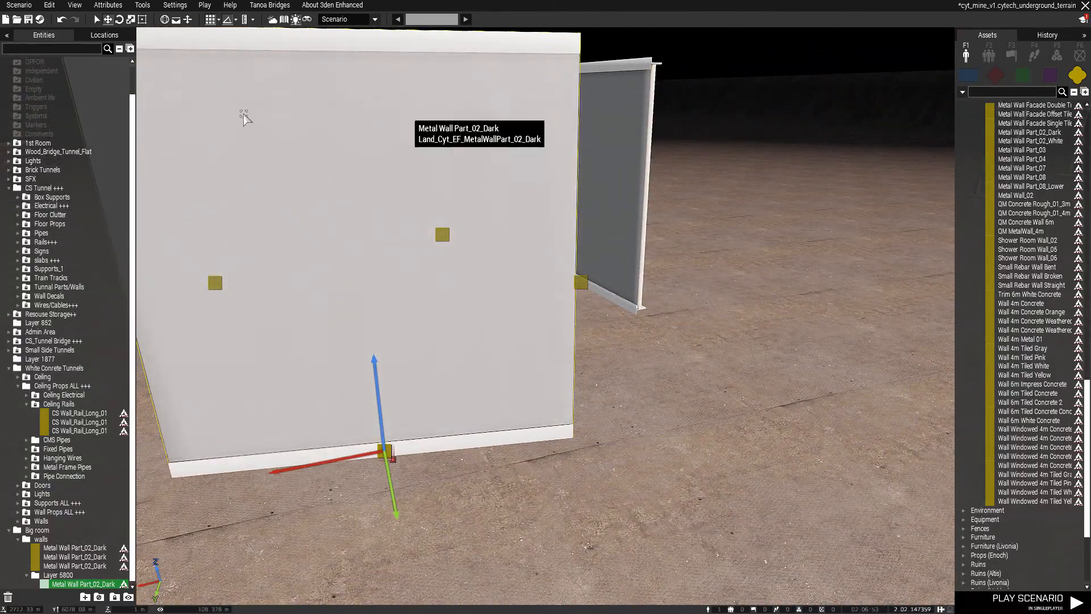
pyautogui.moveTo(424, 452); pyautogui.dragTo(453, 477)
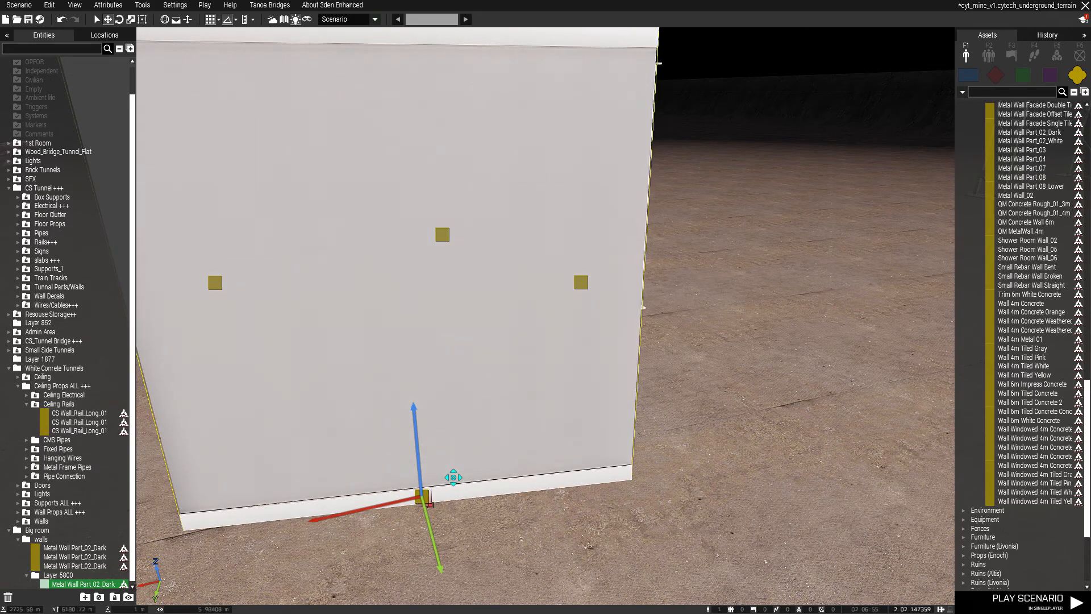
# Reopen the metal wall panel's attributes and apply special states with Enable Simulation on and Enable Damage off.
pyautogui.doubleClick(427, 500)
pyautogui.scroll(-3, 496, 387)
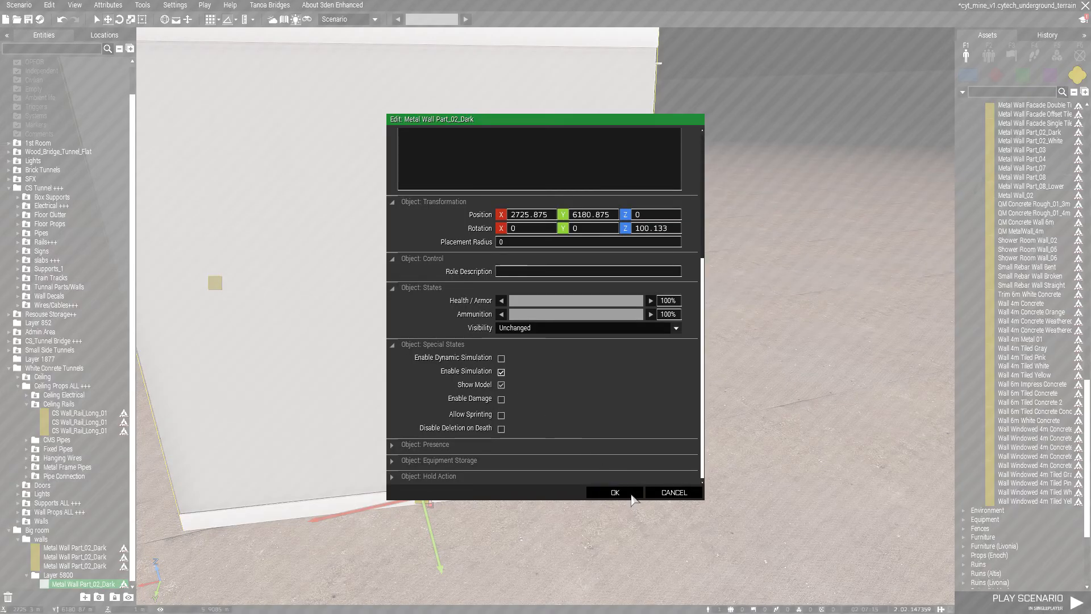
pyautogui.click(615, 492)
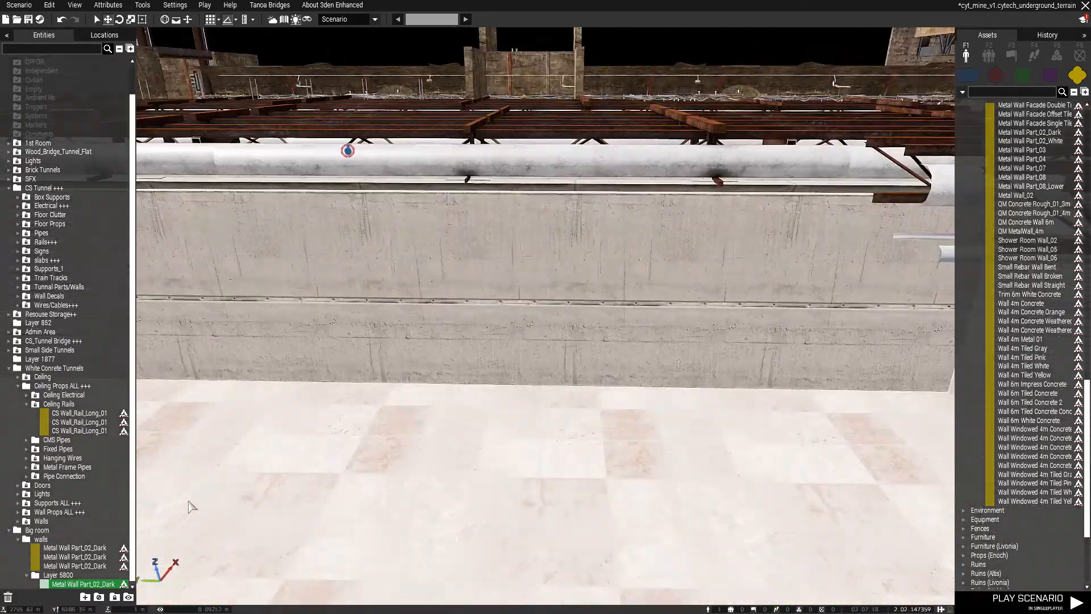
# Look around the neighbouring concrete tunnel structures and return to the group of metal wall panels.
pyautogui.moveTo(188, 501); pyautogui.dragTo(755, 467, button='right')
pyautogui.press('q')
pyautogui.press('w')
pyautogui.press('w')
pyautogui.press('a')
pyautogui.press('w')
pyautogui.press('w')
pyautogui.press('w')
pyautogui.press('w')
pyautogui.press('s')
pyautogui.press('w')
pyautogui.press('w')
pyautogui.press('s')
pyautogui.press('w')
pyautogui.press('w')
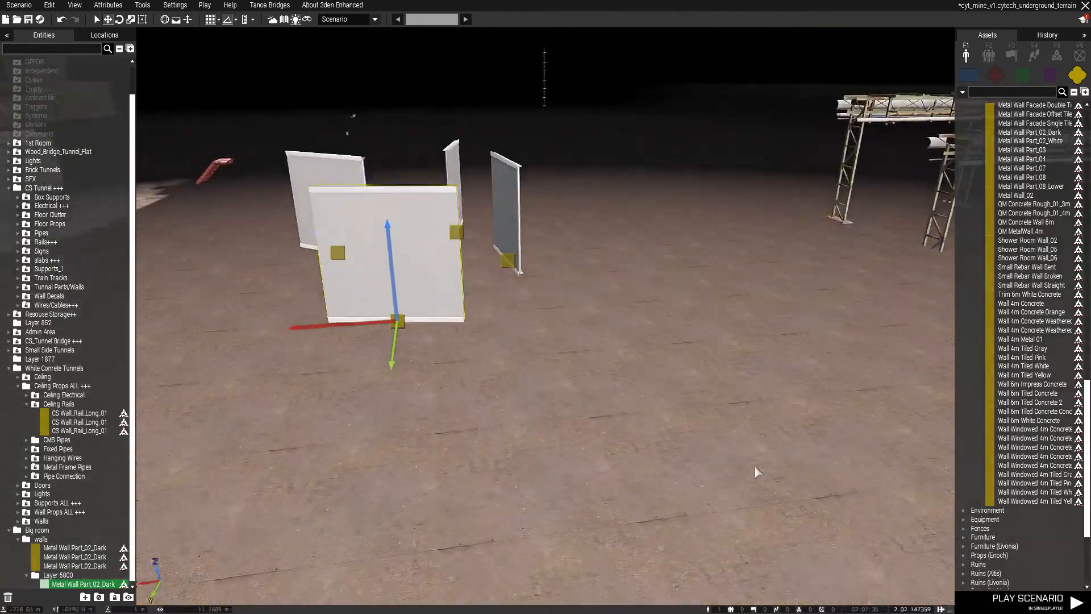
# Review and accept the selected metal wall's special states, and move the panel forward, clear of the other three.
pyautogui.doubleClick(423, 308)
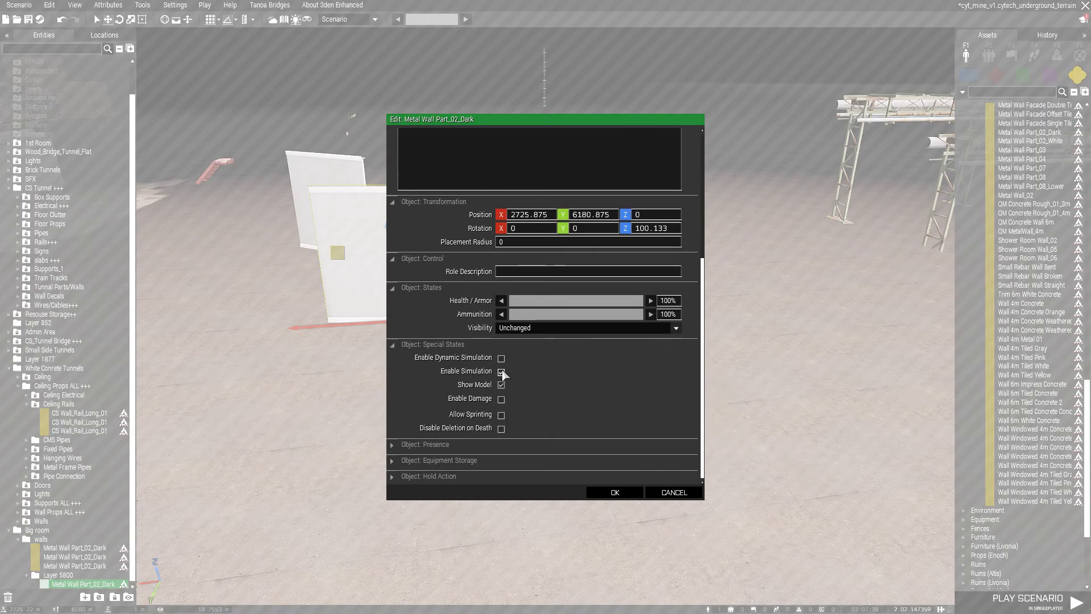
pyautogui.click(613, 492)
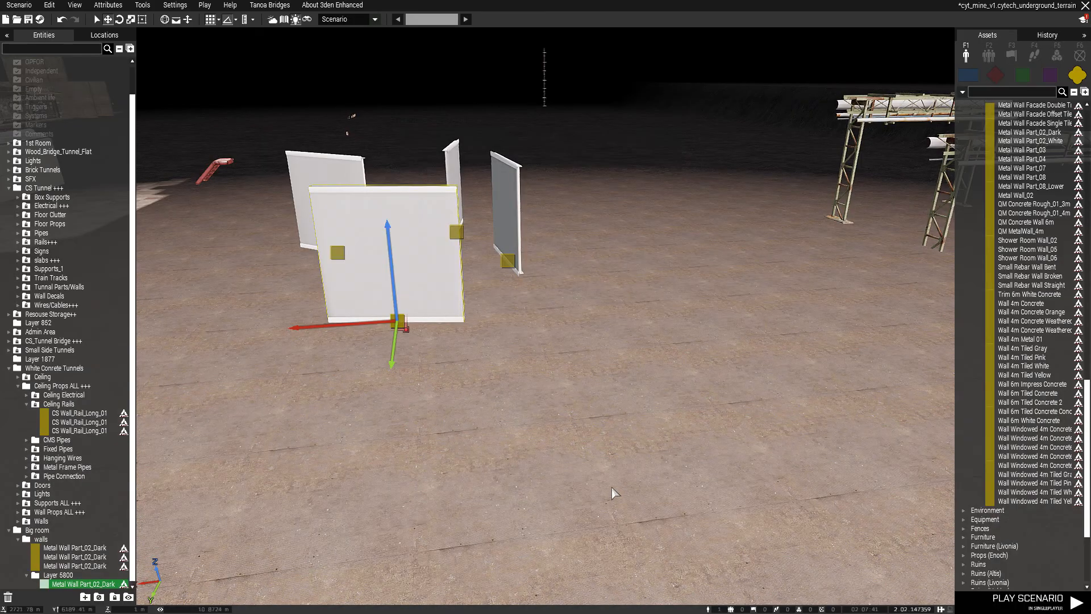
pyautogui.moveTo(449, 328); pyautogui.dragTo(550, 457)
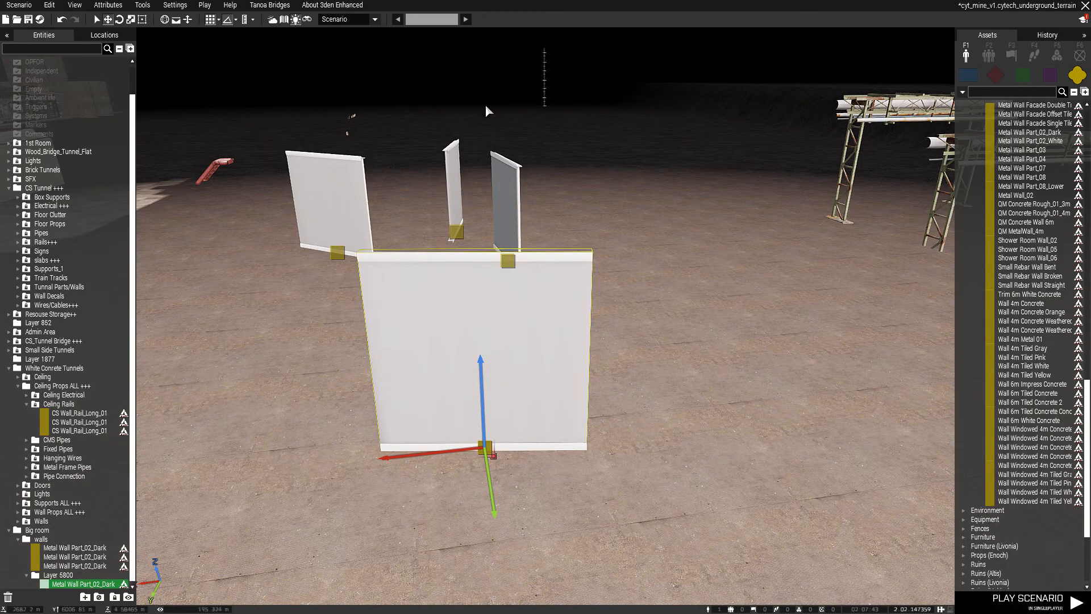
# Survey the mine layout from above, covering the walled rooms, rail tracks, pipes and tunnel sections.
pyautogui.moveTo(550, 390); pyautogui.dragTo(129, 400, button='right')
pyautogui.press('w')
pyautogui.press('a')
pyautogui.press('q')
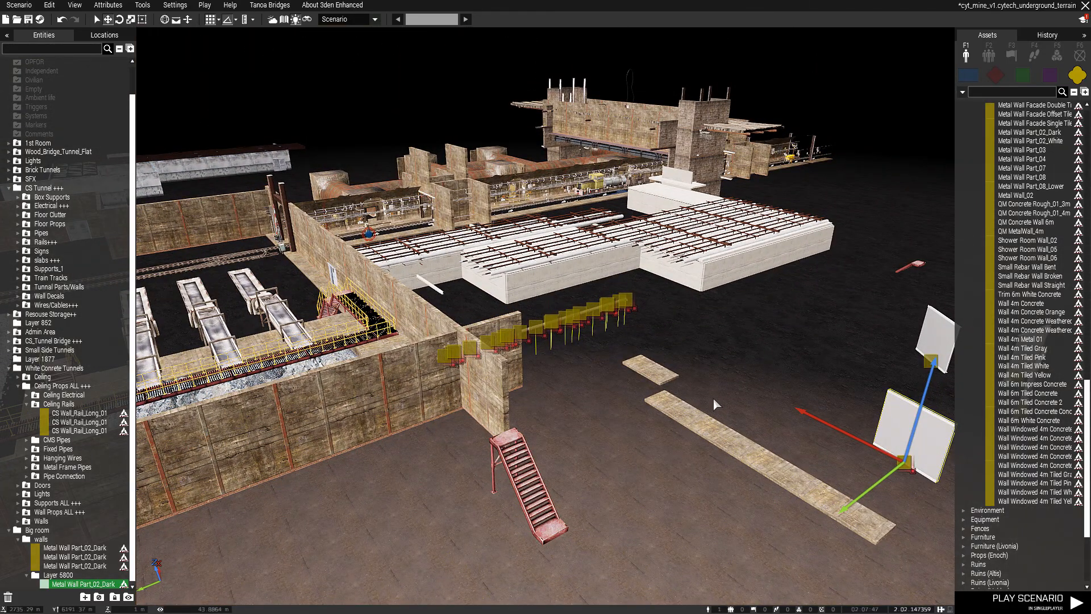
pyautogui.moveTo(648, 399); pyautogui.dragTo(555, 402, button='right')
pyautogui.press('d')
pyautogui.press('w')
pyautogui.moveTo(544, 315); pyautogui.dragTo(419, 448, button='right')
pyautogui.press('d')
pyautogui.press('w')
pyautogui.press('q')
pyautogui.press('w')
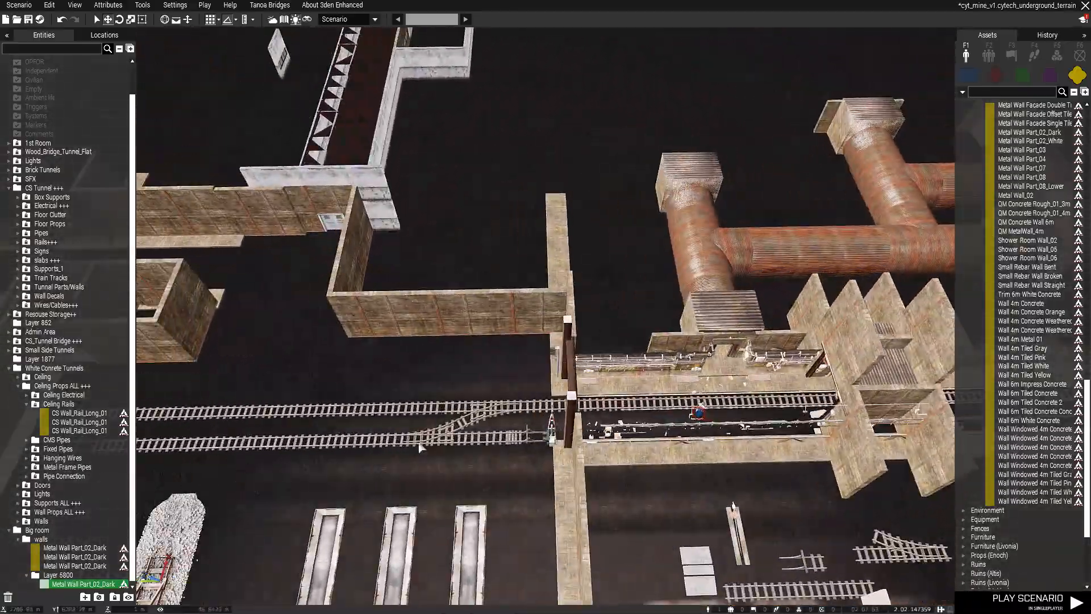
# Inspect the conveyor room and the interior of the railway tunnel with its locomotive.
pyautogui.scroll(5, 231, 473)
pyautogui.moveTo(246, 428); pyautogui.dragTo(463, 381, button='right')
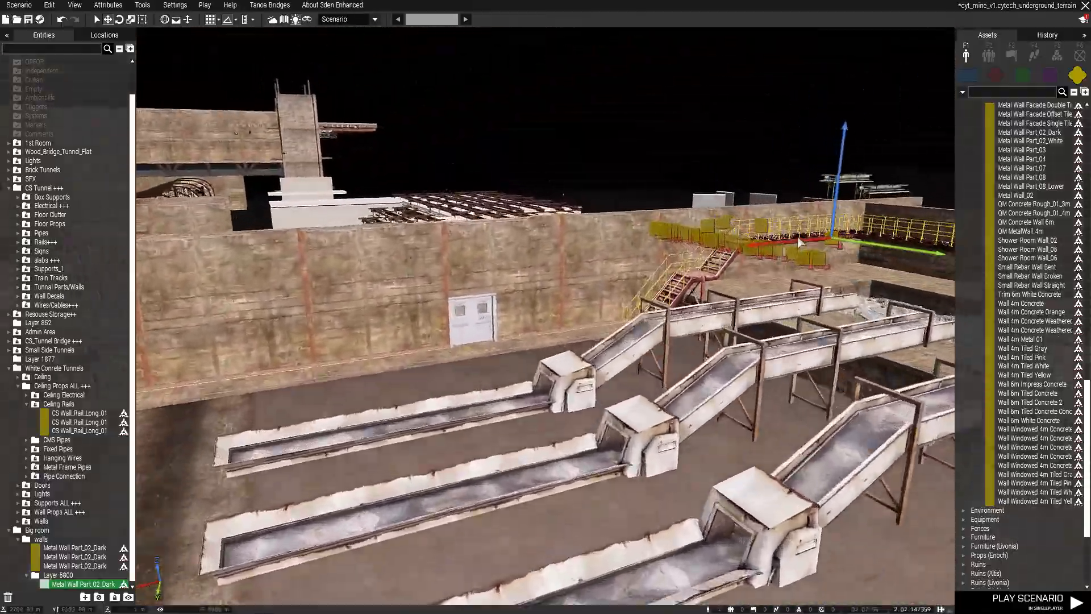
pyautogui.press('w')
pyautogui.press('q')
pyautogui.press('w')
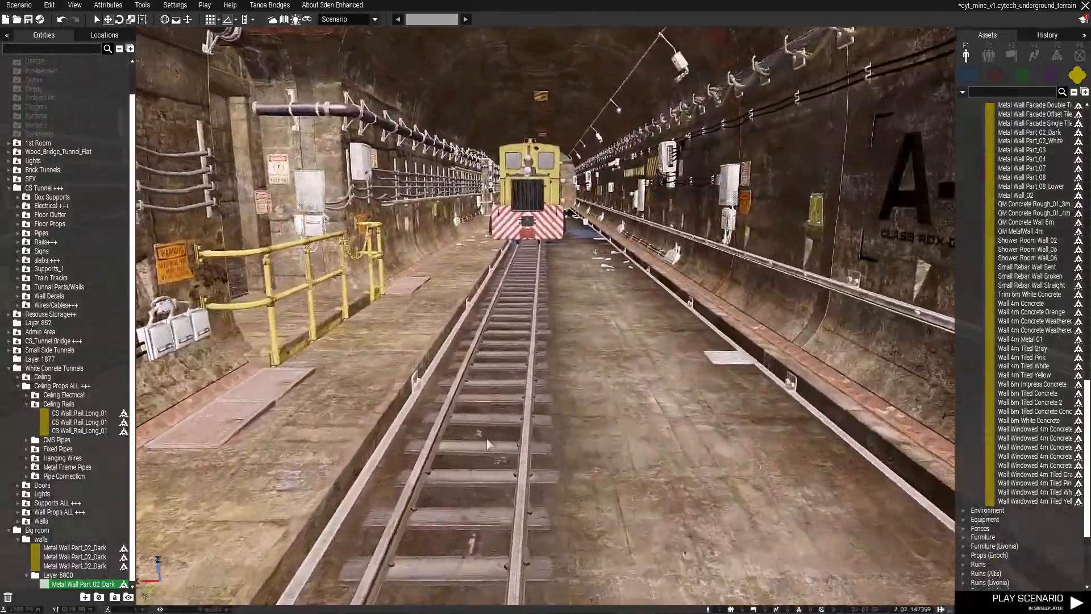
pyautogui.moveTo(487, 439); pyautogui.dragTo(189, 438, button='right')
pyautogui.press('w')
pyautogui.press('w')
pyautogui.press('q')
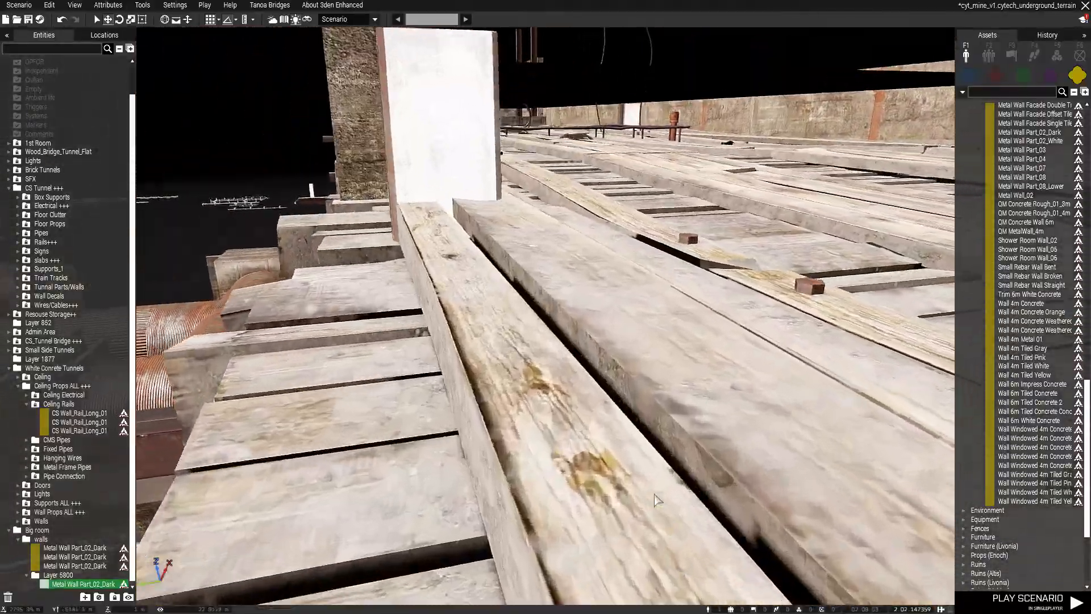
# Inspect the wooden tunnel bridge and the white concrete tunnels, and survey the overall site.
pyautogui.press('w')
pyautogui.moveTo(654, 494); pyautogui.dragTo(860, 548, button='right')
pyautogui.press('a')
pyautogui.press('w')
pyautogui.press('w')
pyautogui.press('s')
pyautogui.press('s')
pyautogui.press('d')
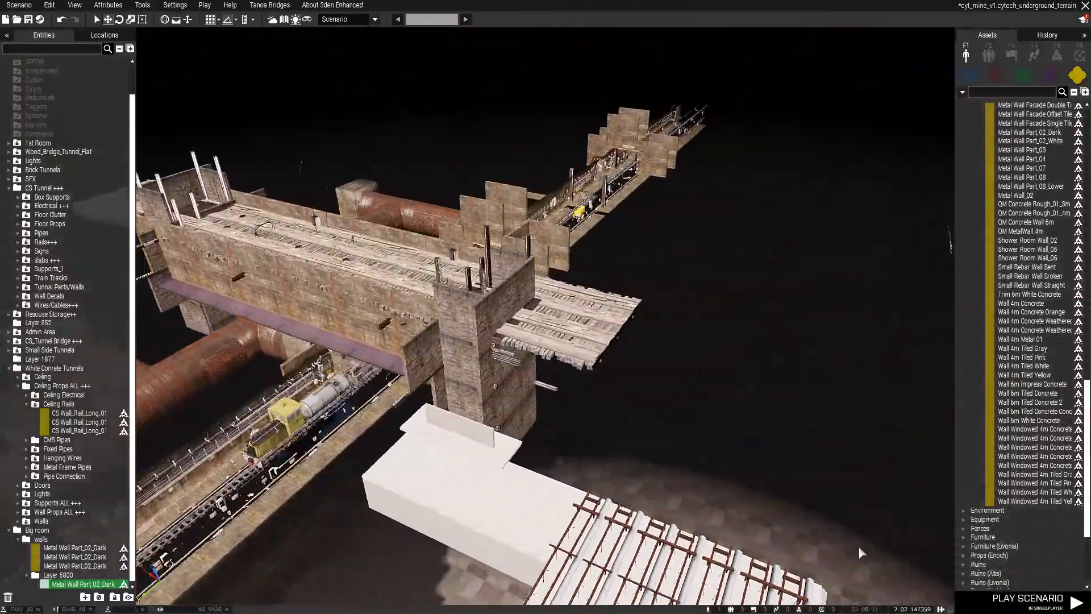
pyautogui.press('s')
pyautogui.press('d')
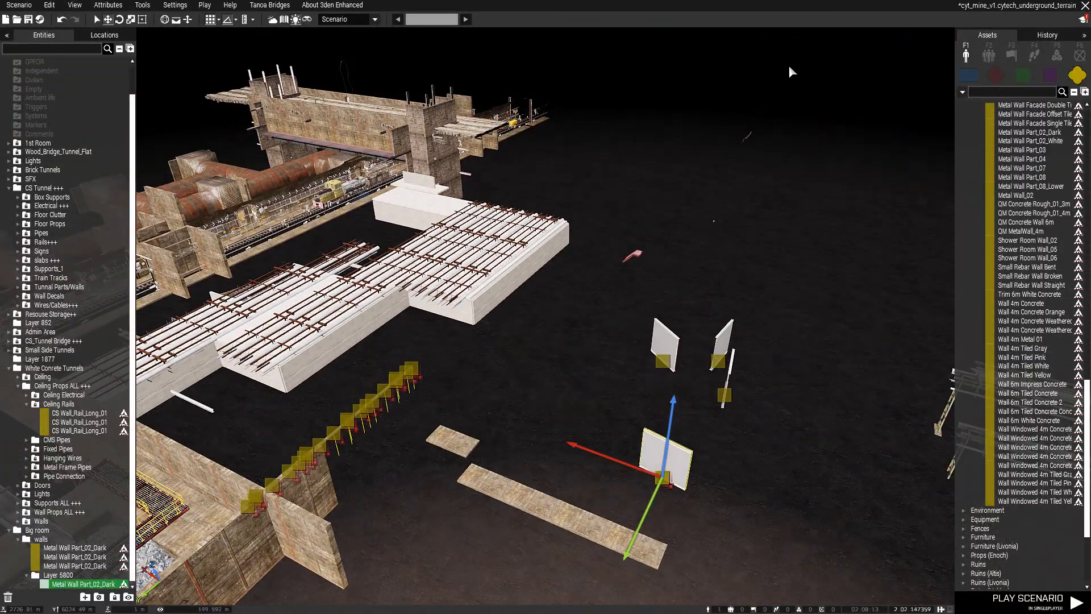
pyautogui.moveTo(514, 323); pyautogui.dragTo(338, 377, button='right')
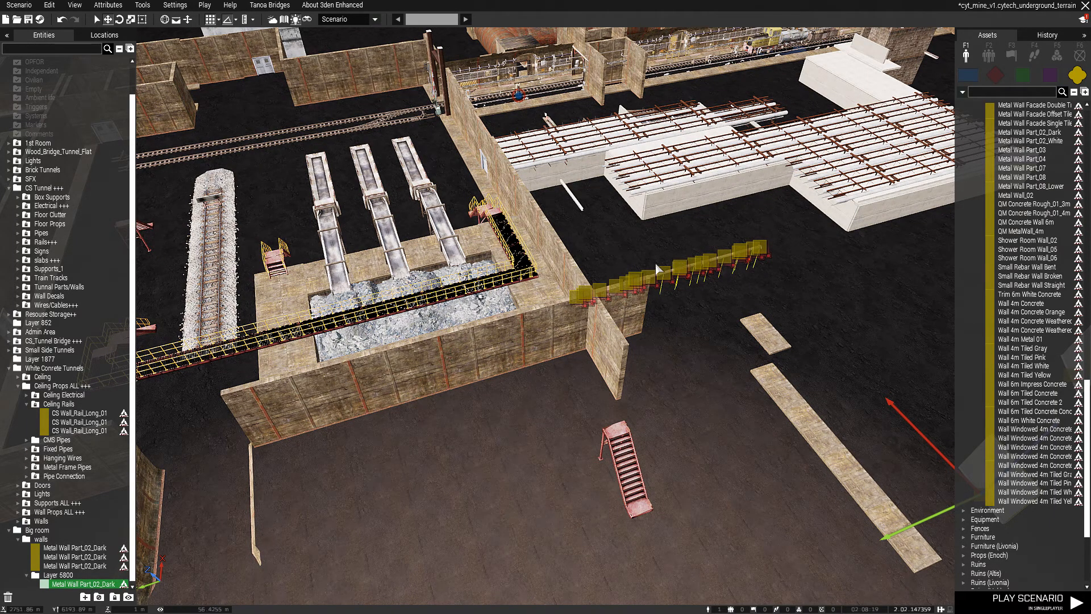
# Survey the white concrete tunnels, the rusted pipe tunnels and the tunnel bridge from above.
pyautogui.moveTo(603, 341); pyautogui.dragTo(567, 287, button='right')
pyautogui.press('w')
pyautogui.press('w')
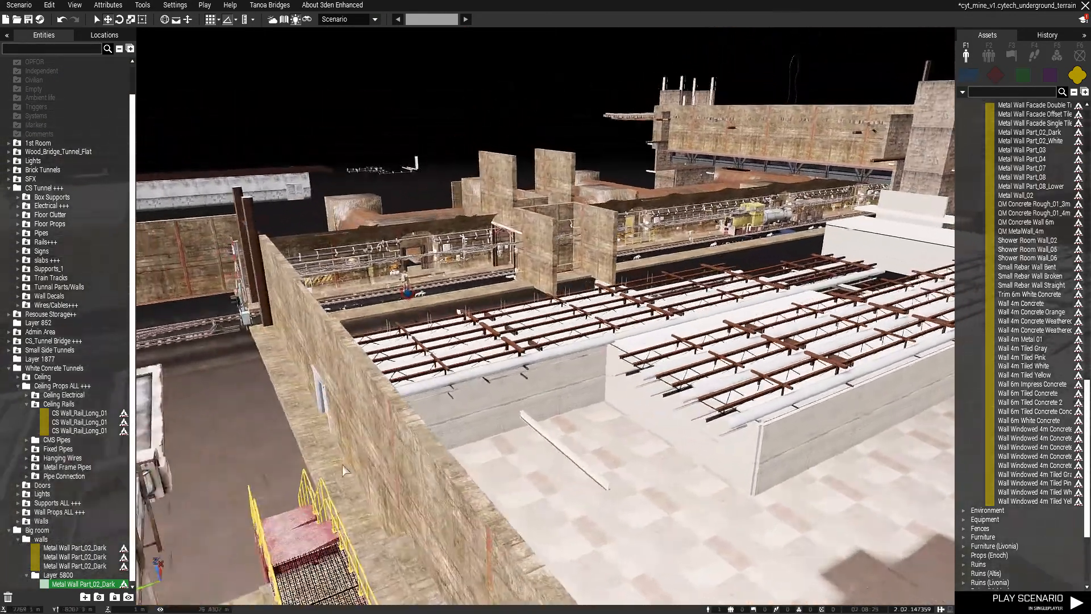
pyautogui.press('q')
pyautogui.press('a')
pyautogui.moveTo(353, 476); pyautogui.dragTo(591, 503, button='right')
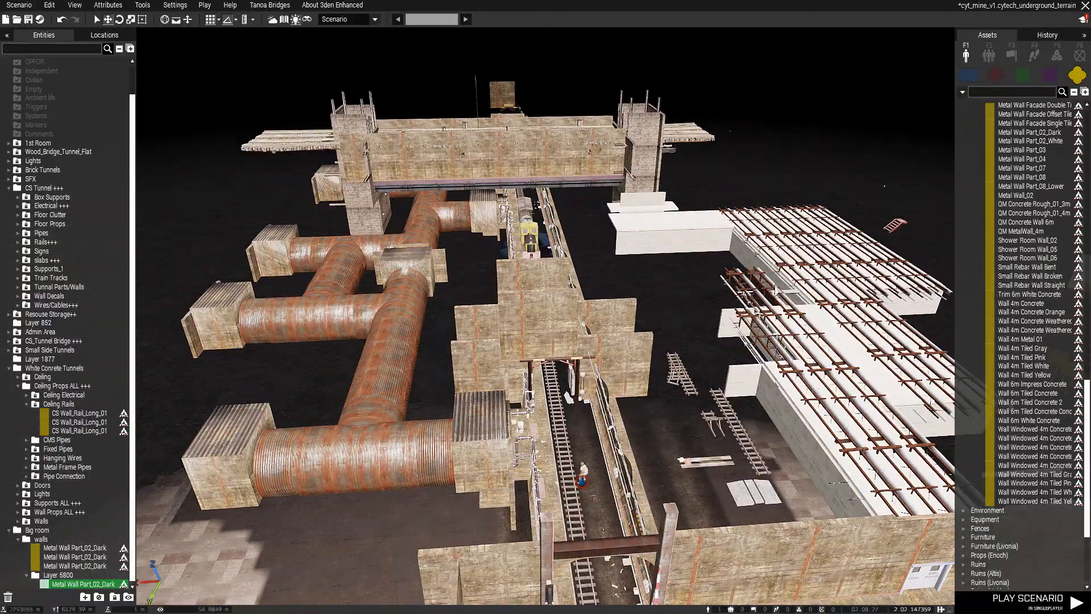
pyautogui.moveTo(621, 324); pyautogui.dragTo(371, 343, button='right')
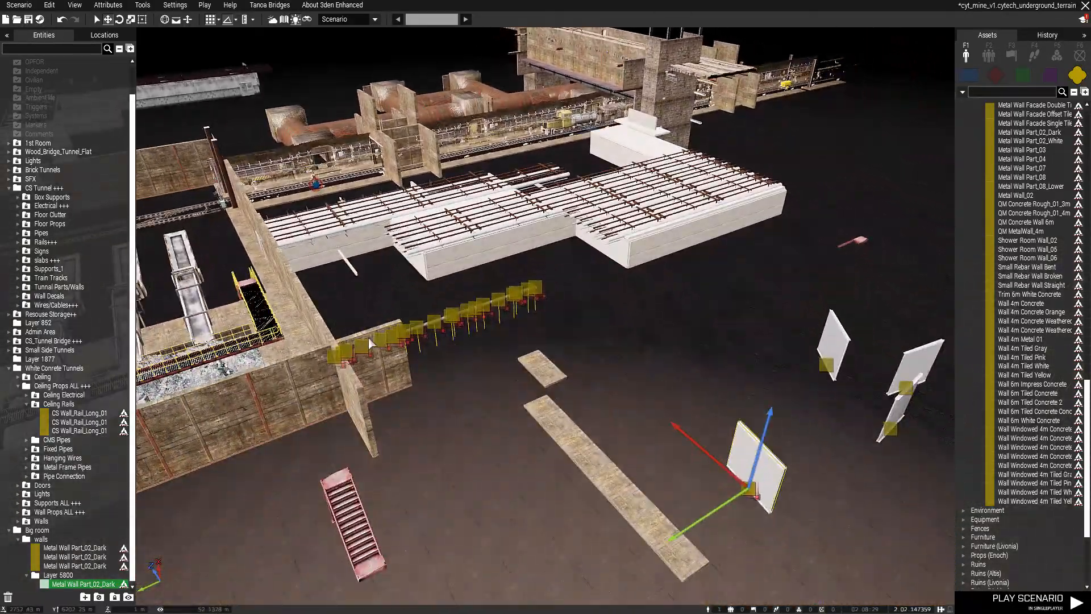
# Inspect the tiled floor and concrete walls inside the white concrete tunnels, and pull back above the conveyor room.
pyautogui.press('w')
pyautogui.press('z')
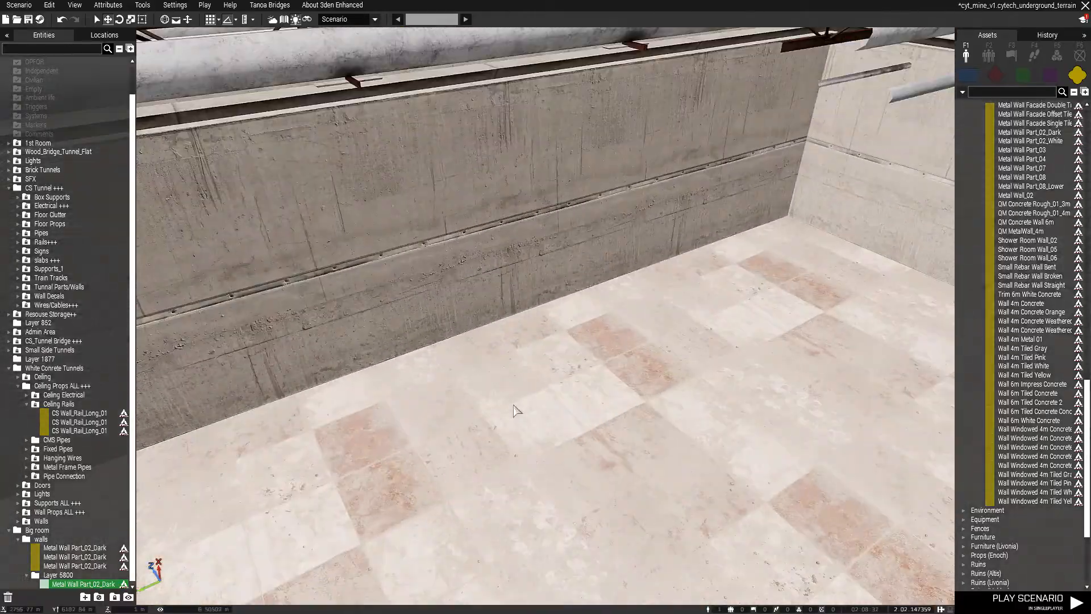
pyautogui.press('w')
pyautogui.moveTo(513, 405); pyautogui.dragTo(527, 454, button='right')
pyautogui.press('q')
pyautogui.press('w')
pyautogui.press('d')
pyautogui.press('w')
pyautogui.press('s')
pyautogui.press('q')
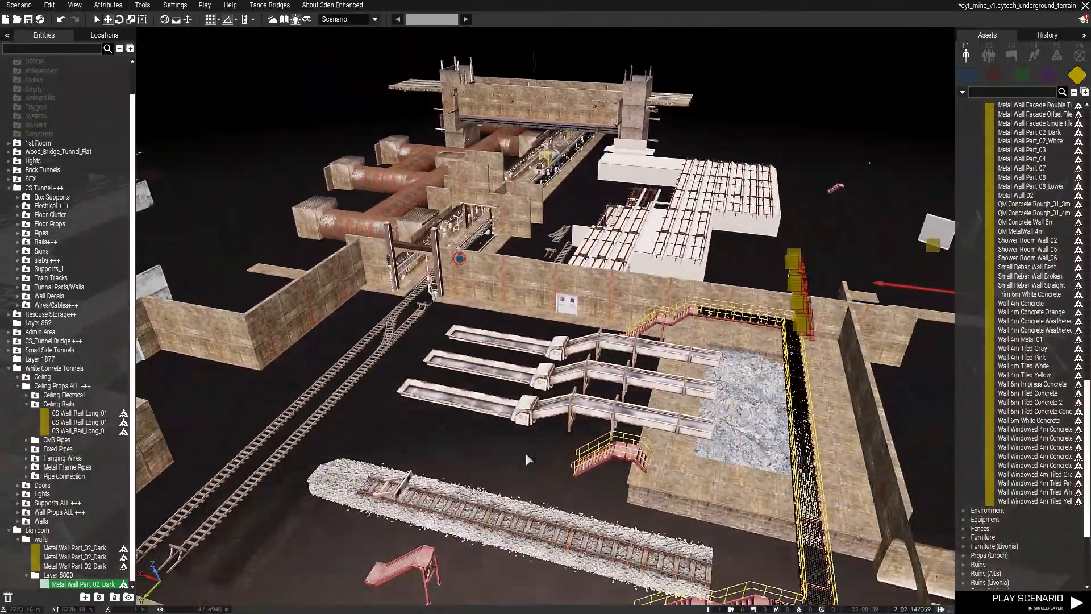
# Examine the conveyor room, the rail tracks and the gated entrance of the railway tunnel.
pyautogui.press('s')
pyautogui.press('a')
pyautogui.press('w')
pyautogui.press('d')
pyautogui.press('w')
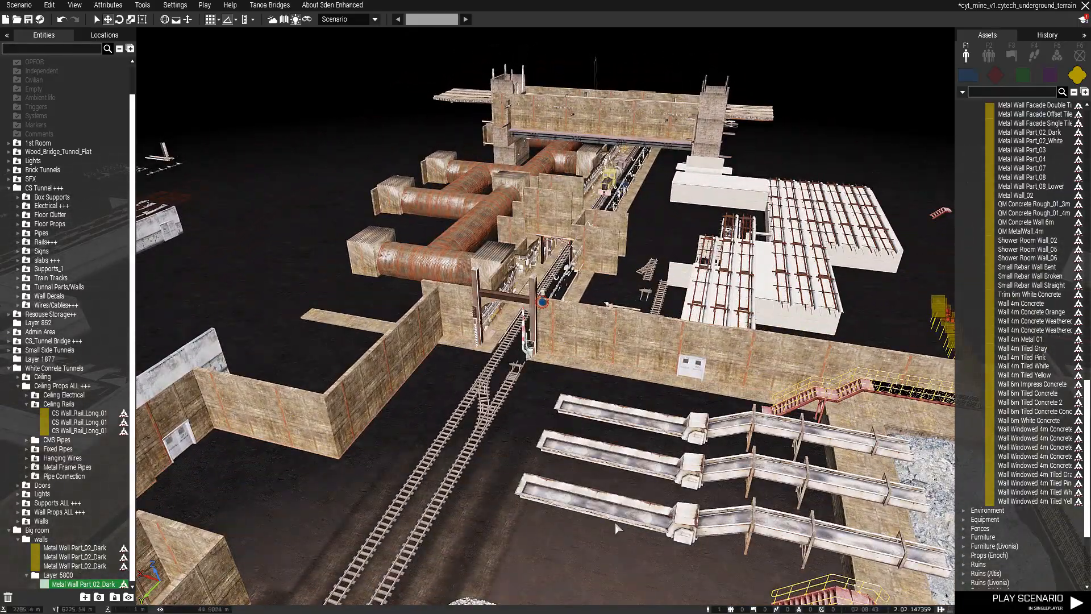
pyautogui.scroll(6, 396, 494)
pyautogui.moveTo(462, 383); pyautogui.dragTo(535, 360, button='right')
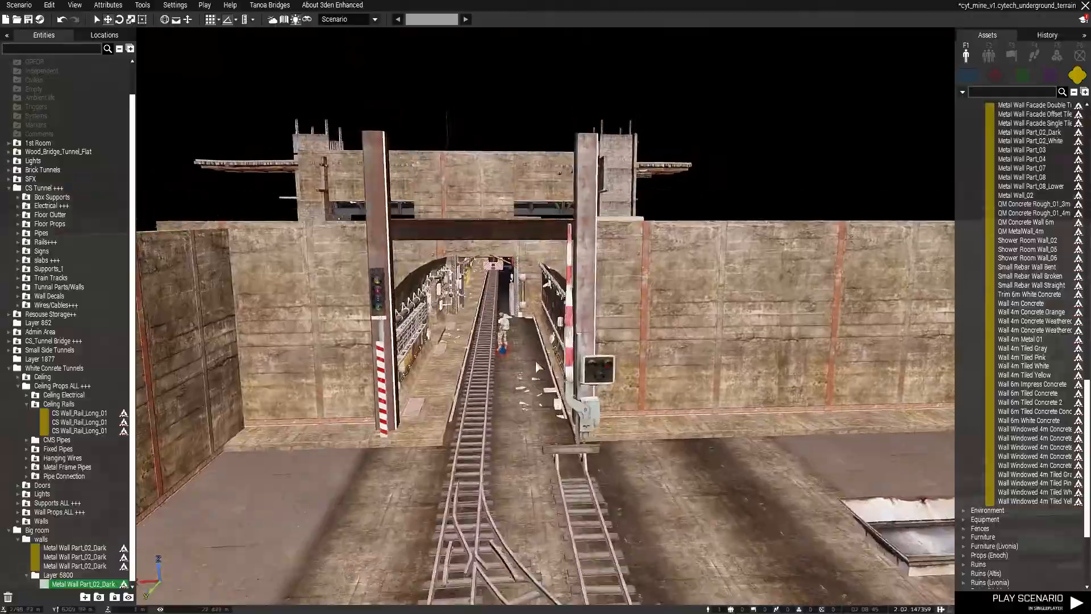
pyautogui.scroll(4, 543, 375)
pyautogui.scroll(-4, 551, 400)
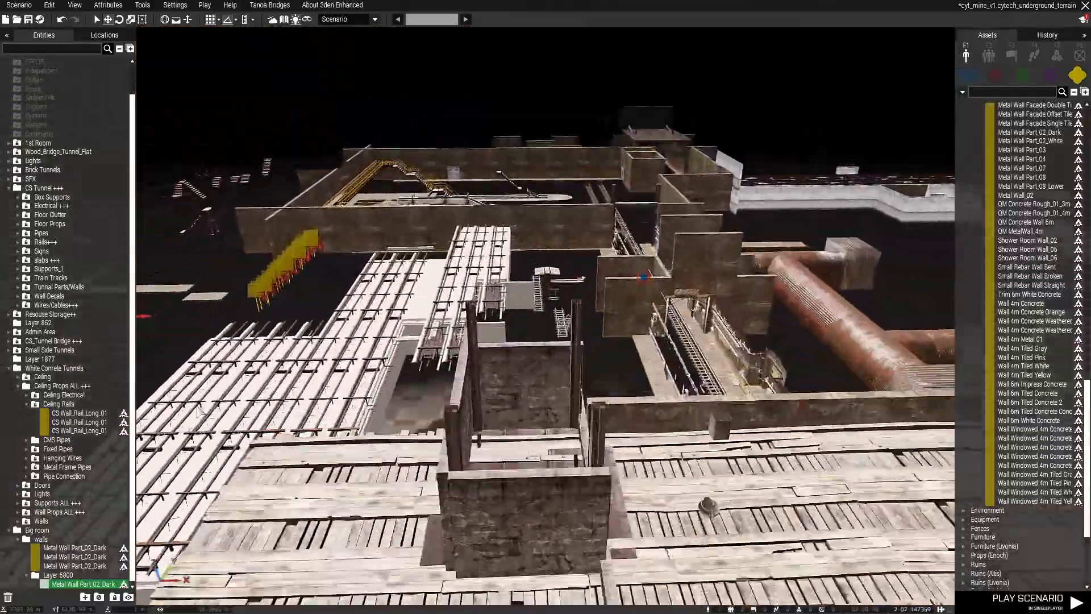
# Inspect the wooden decking of the tunnel bridge and the railway tunnel interior with the yellow locomotive.
pyautogui.press('w')
pyautogui.moveTo(199, 410); pyautogui.dragTo(703, 483, button='right')
pyautogui.scroll(3, 670, 490)
pyautogui.press('w')
pyautogui.moveTo(500, 465); pyautogui.dragTo(522, 366, button='right')
pyautogui.press('z')
pyautogui.press('w')
pyautogui.press('q')
pyautogui.press('w')
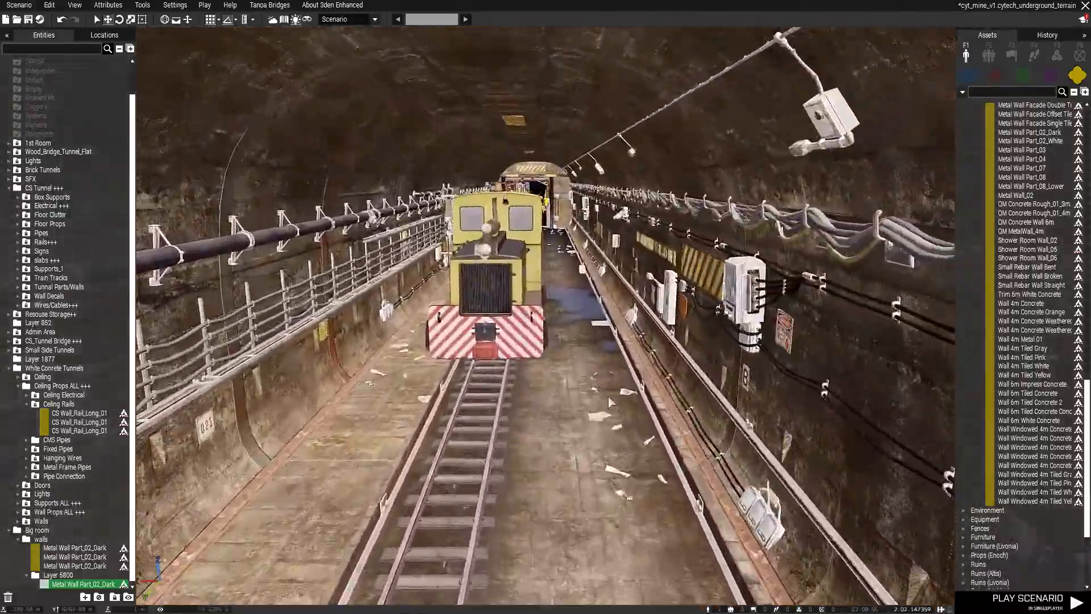
# Survey the railway tunnel and its side tunnels from above, including the front wall with the barrier and double door.
pyautogui.press('q')
pyautogui.moveTo(602, 393); pyautogui.dragTo(5, 389, button='right')
pyautogui.moveTo(710, 369); pyautogui.dragTo(126, 379, button='right')
pyautogui.press('w')
pyautogui.press('s')
pyautogui.press('w')
pyautogui.press('w')
pyautogui.press('a')
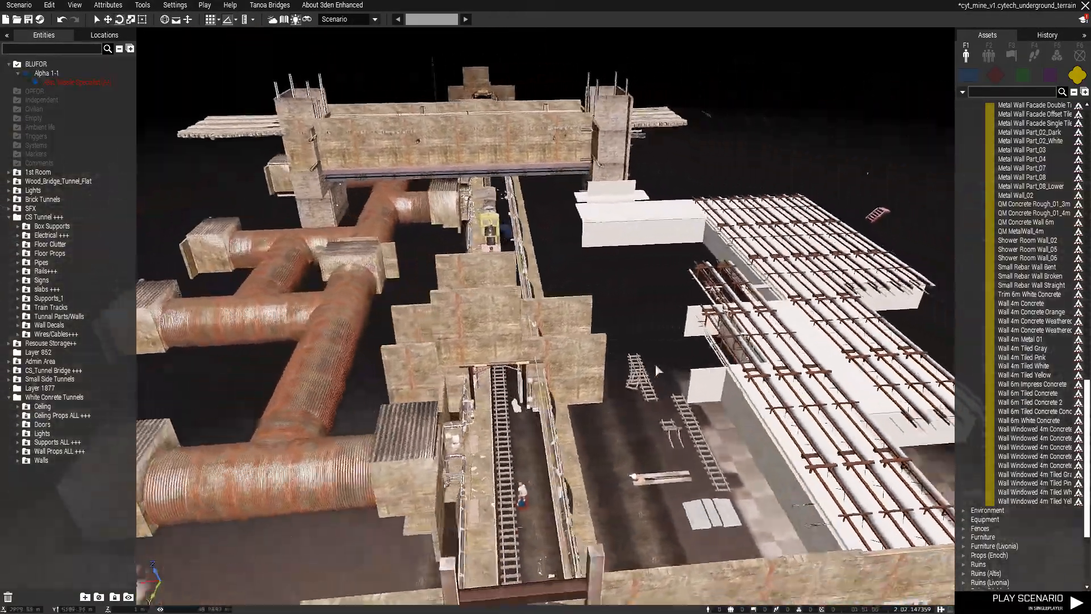
pyautogui.press('s')
pyautogui.moveTo(656, 369); pyautogui.dragTo(431, 353, button='right')
pyautogui.scroll(4, 499, 410)
pyautogui.press('w')
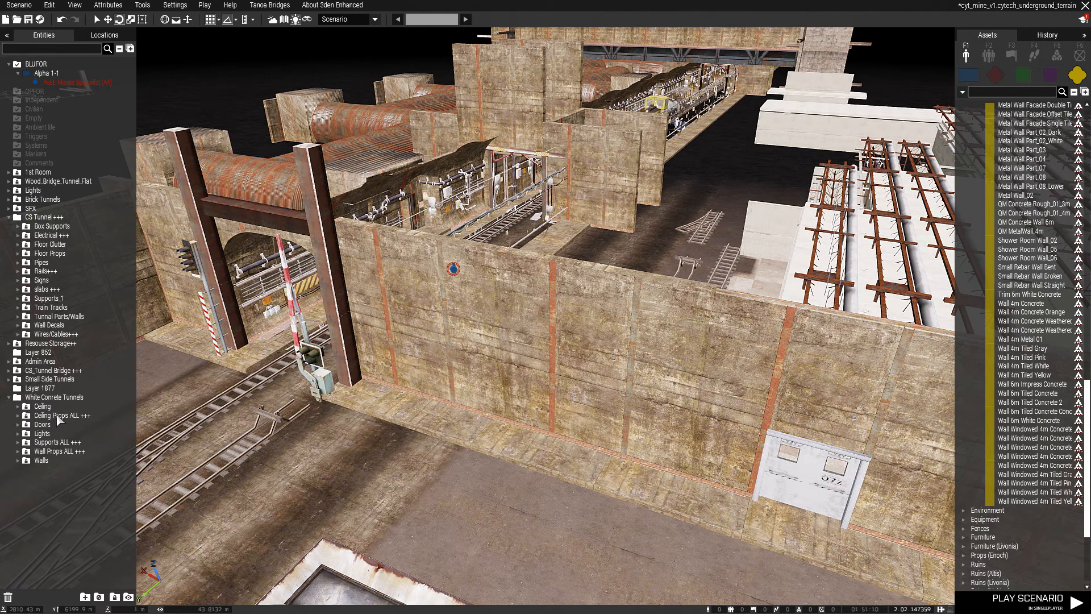
# Inspect the railway tunnel from its entrance along the track towards the yellow locomotive.
pyautogui.moveTo(185, 385); pyautogui.dragTo(808, 369, button='right')
pyautogui.press('s')
pyautogui.press('w')
pyautogui.press('a')
pyautogui.press('w')
pyautogui.press('w')
pyautogui.press('w')
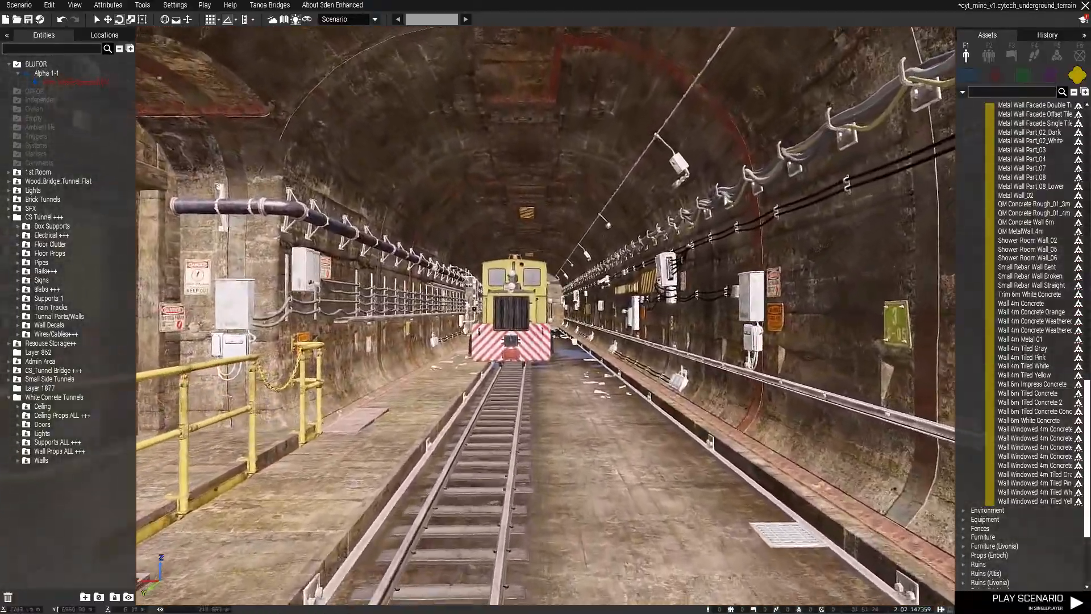
# Inspect the tunnel's wall cables, electrical boxes and warning signs, and the chained-off alcove with the yellow door.
pyautogui.press('w')
pyautogui.moveTo(441, 376); pyautogui.dragTo(577, 278, button='right')
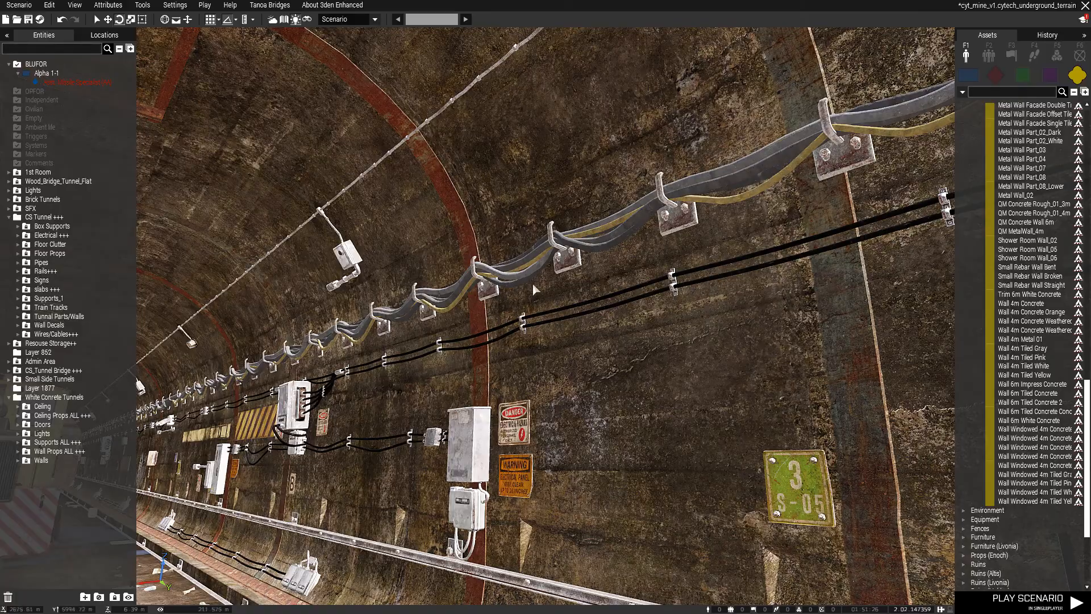
pyautogui.press('s')
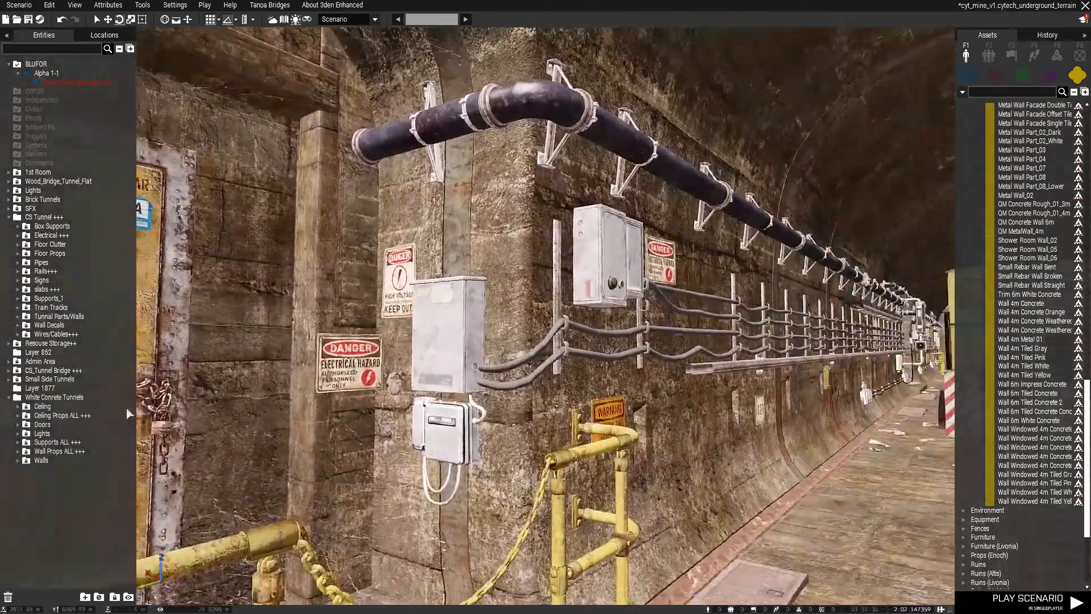
pyautogui.press('d')
pyautogui.moveTo(126, 407); pyautogui.dragTo(397, 414, button='right')
pyautogui.press('w')
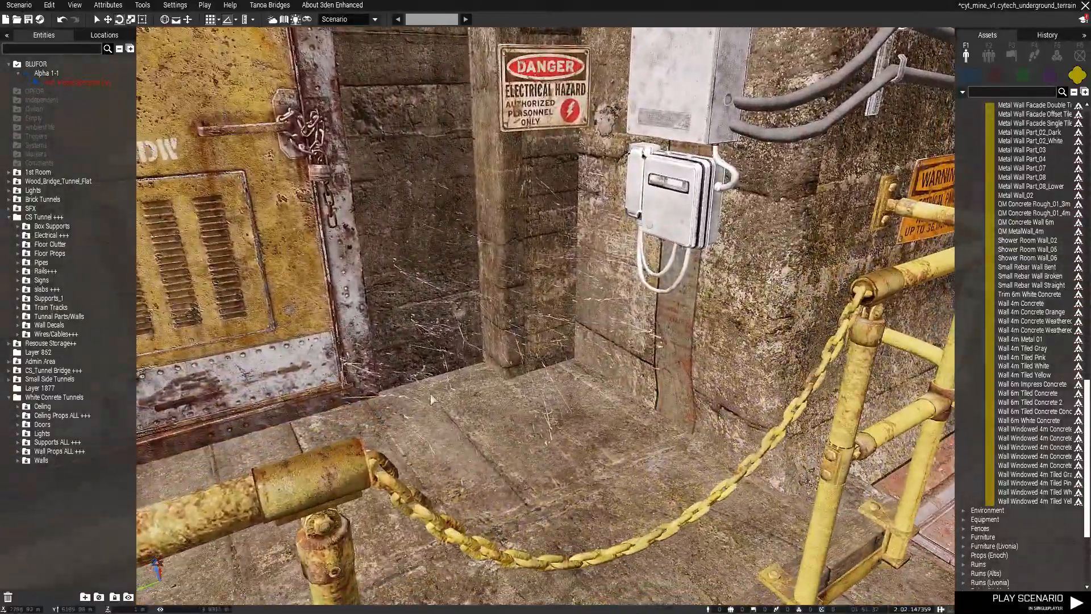
pyautogui.press('a')
pyautogui.moveTo(462, 355); pyautogui.dragTo(861, 287, button='right')
# Examine the A-53 wall marking, the signs and cabling along the tunnel wall, and the passage back to the entrance.
pyautogui.press('s')
pyautogui.press('a')
pyautogui.press('a')
pyautogui.press('w')
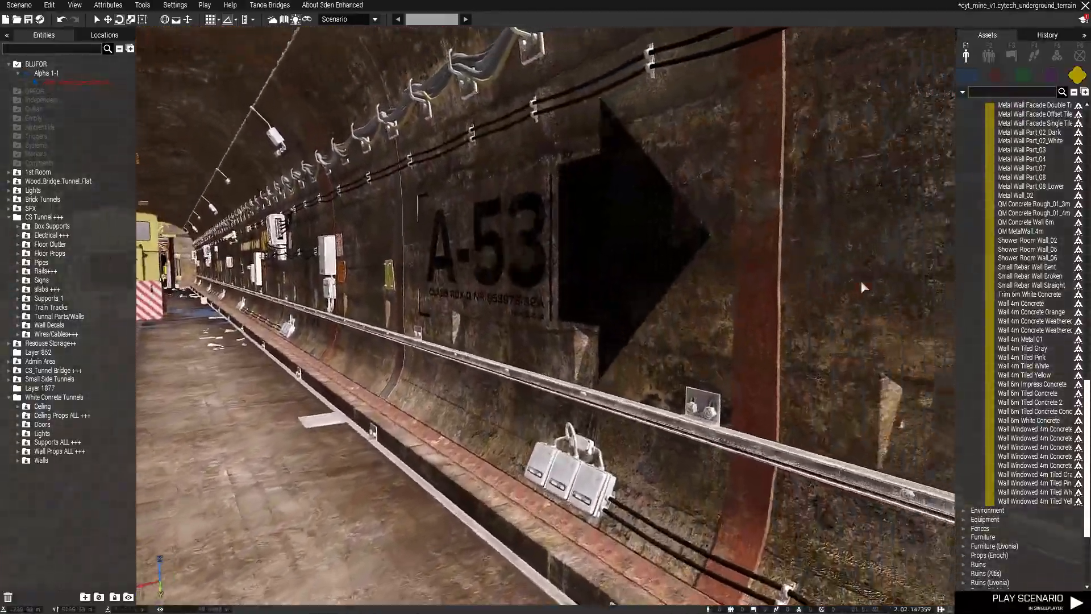
pyautogui.moveTo(504, 228); pyautogui.dragTo(452, 212, button='right')
pyautogui.press('a')
pyautogui.press('d')
pyautogui.press('w')
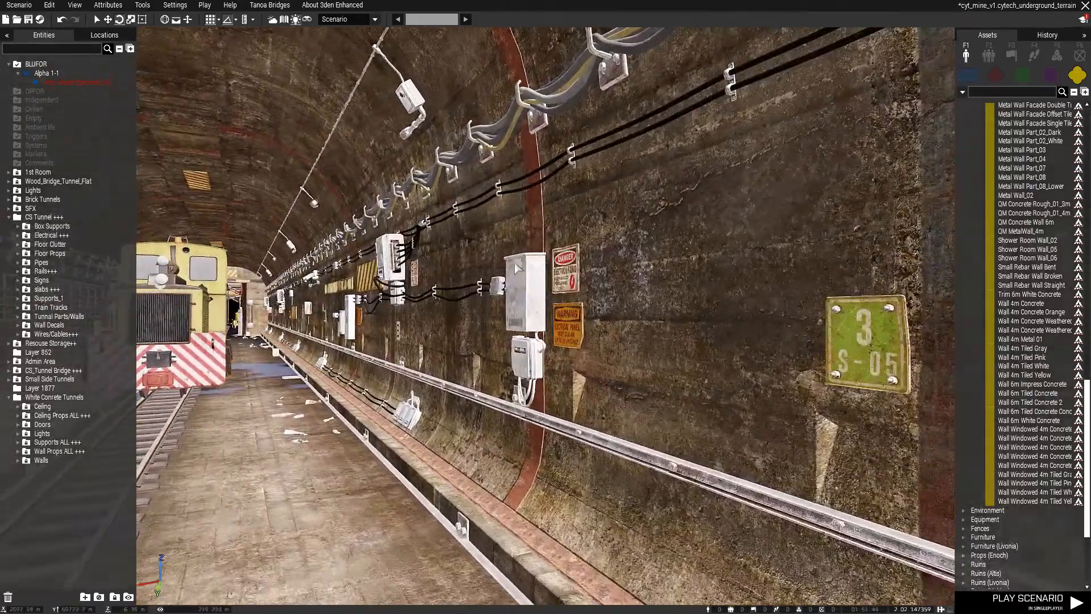
pyautogui.press('w')
pyautogui.moveTo(532, 295); pyautogui.dragTo(855, 369, button='right')
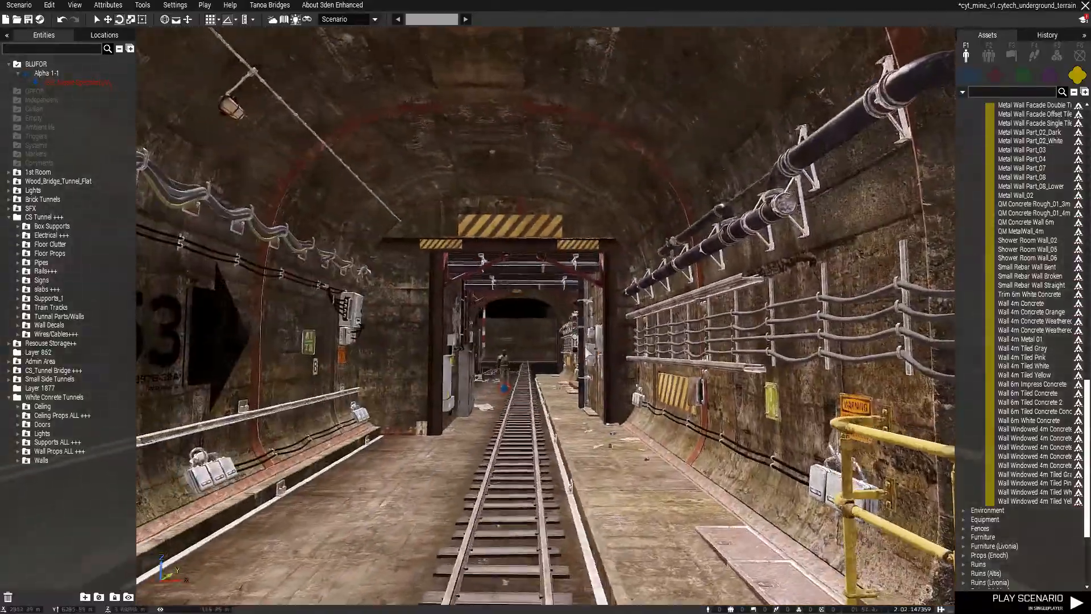
pyautogui.press('w')
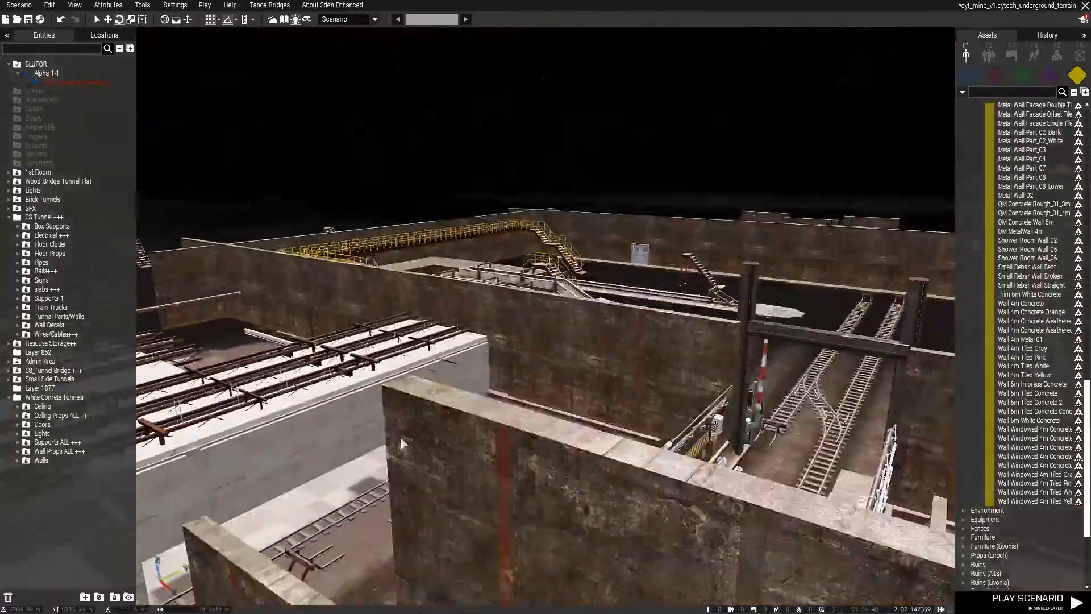
# Inspect the white concrete corridor with its yellow wall rail, ceiling pipes and double door, inside and from above.
pyautogui.moveTo(401, 437); pyautogui.dragTo(0, 494, button='right')
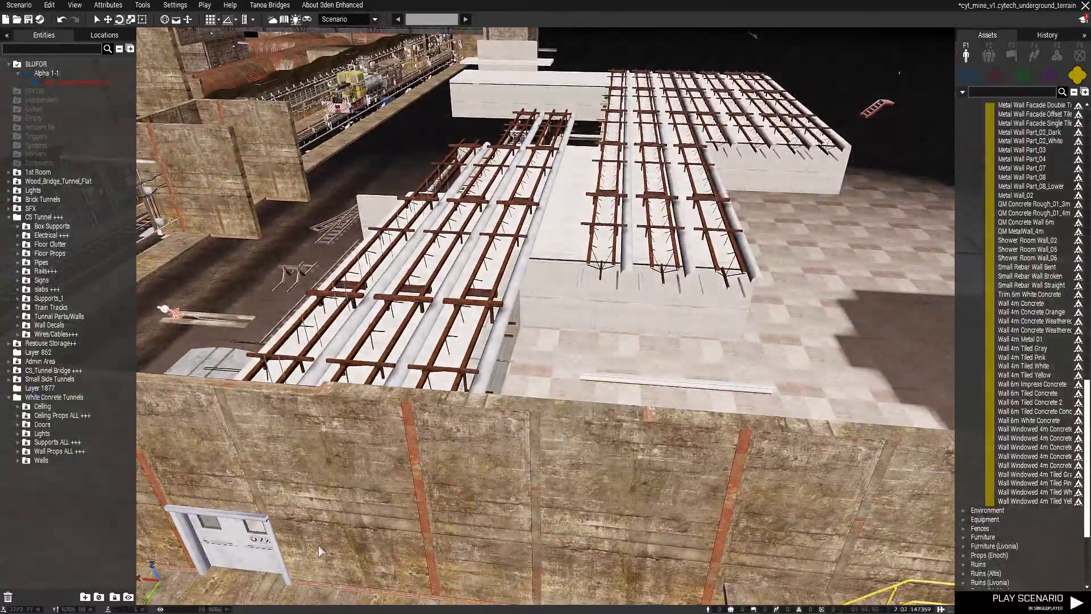
pyautogui.scroll(3, 234, 542)
pyautogui.scroll(5, 234, 541)
pyautogui.moveTo(328, 390); pyautogui.dragTo(356, 319, button='right')
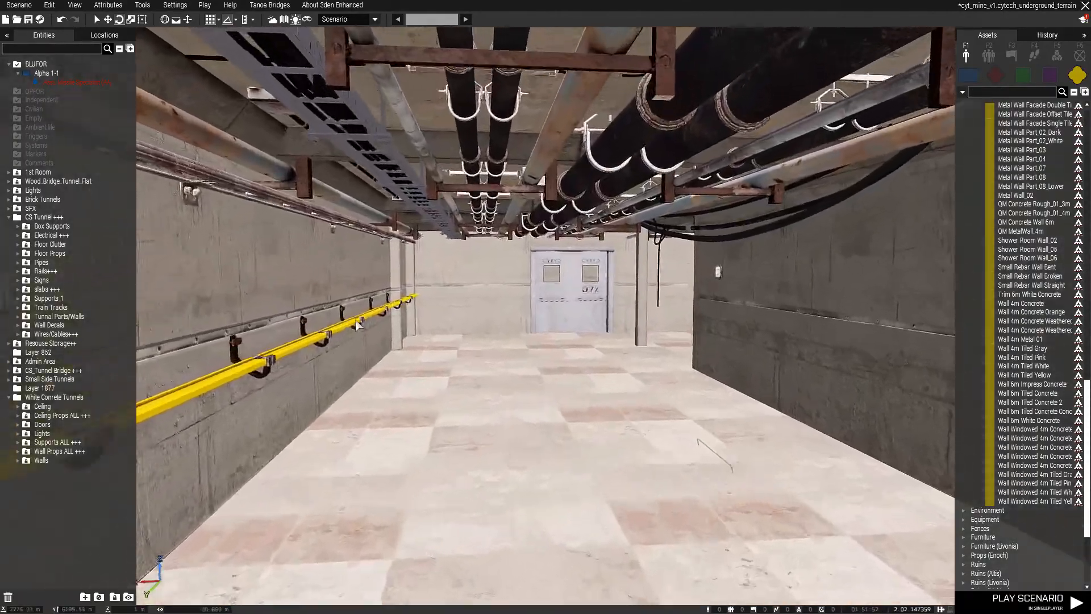
pyautogui.press('w')
pyautogui.moveTo(563, 434); pyautogui.dragTo(530, 438, button='right')
pyautogui.press('s')
pyautogui.moveTo(600, 371); pyautogui.dragTo(562, 295, button='right')
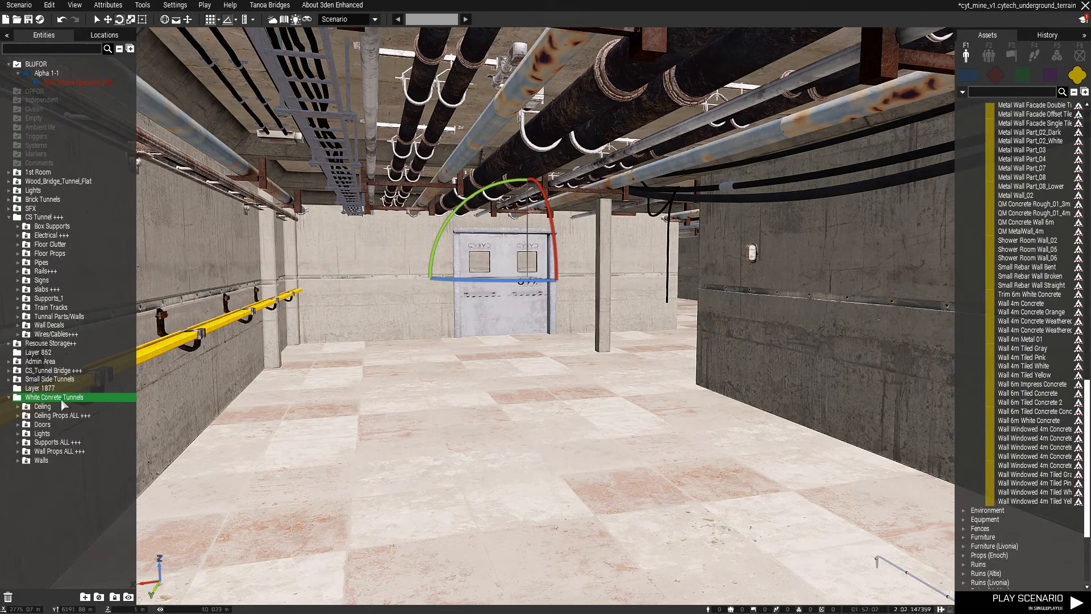
pyautogui.moveTo(438, 347); pyautogui.dragTo(481, 344, button='right')
pyautogui.moveTo(650, 353); pyautogui.dragTo(559, 453, button='right')
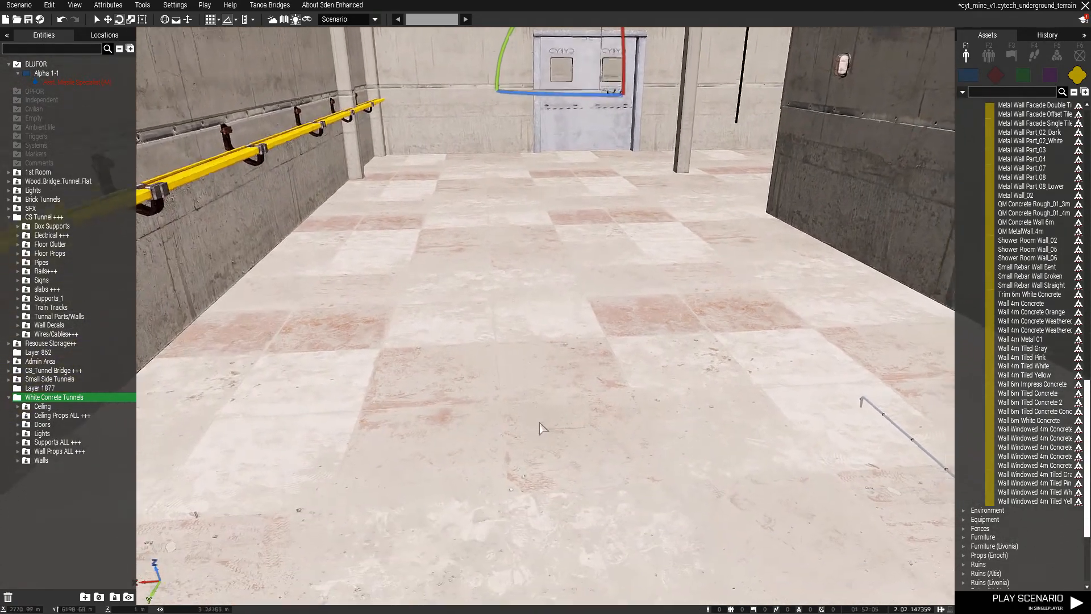
pyautogui.press('q')
pyautogui.press('s')
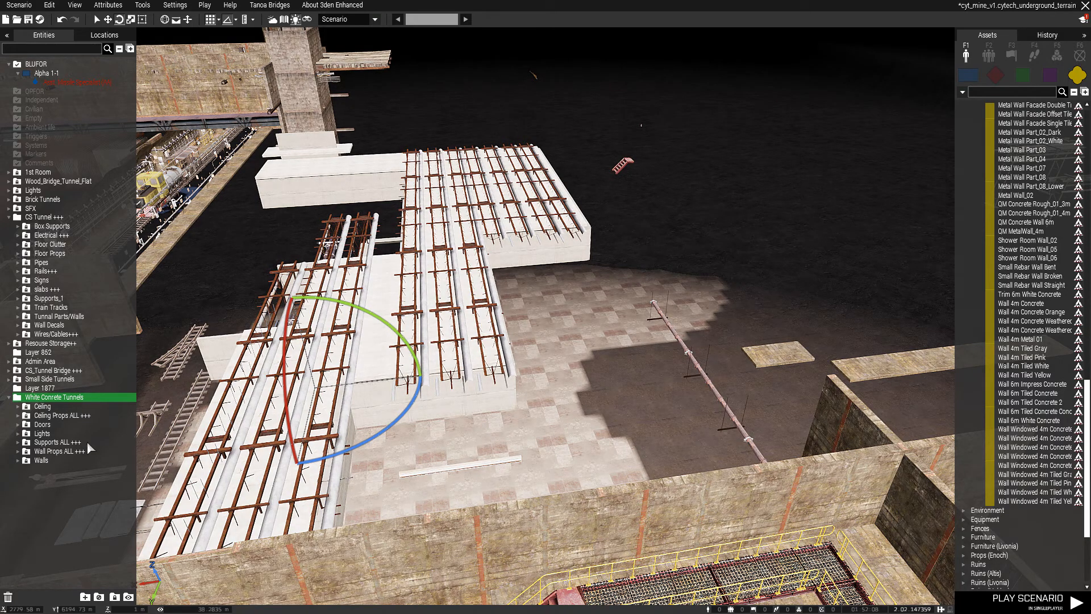
# Examine the ceiling pipes, hangers and hanging cables of the white concrete tunnel up close, and clear the layer selection.
pyautogui.scroll(5, 306, 477)
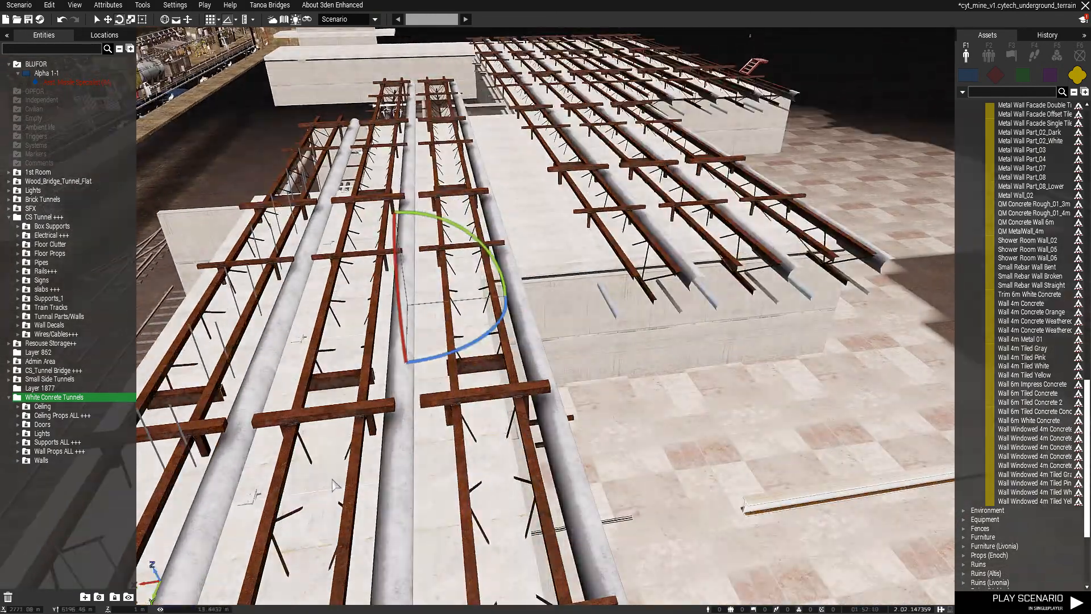
pyautogui.scroll(3, 332, 500)
pyautogui.scroll(3, 333, 515)
pyautogui.moveTo(332, 514); pyautogui.dragTo(487, 229, button='right')
pyautogui.press('a')
pyautogui.moveTo(586, 356); pyautogui.dragTo(616, 239, button='right')
pyautogui.moveTo(412, 110); pyautogui.dragTo(499, 230, button='right')
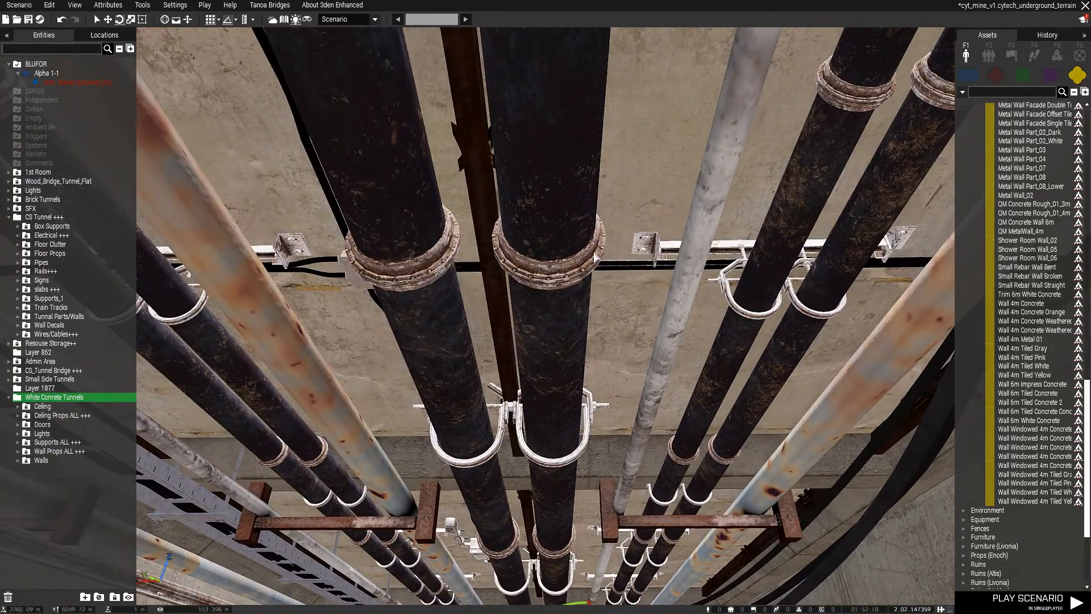
pyautogui.press('a')
pyautogui.moveTo(509, 456); pyautogui.dragTo(602, 521, button='right')
pyautogui.press('s')
pyautogui.click(560, 485)
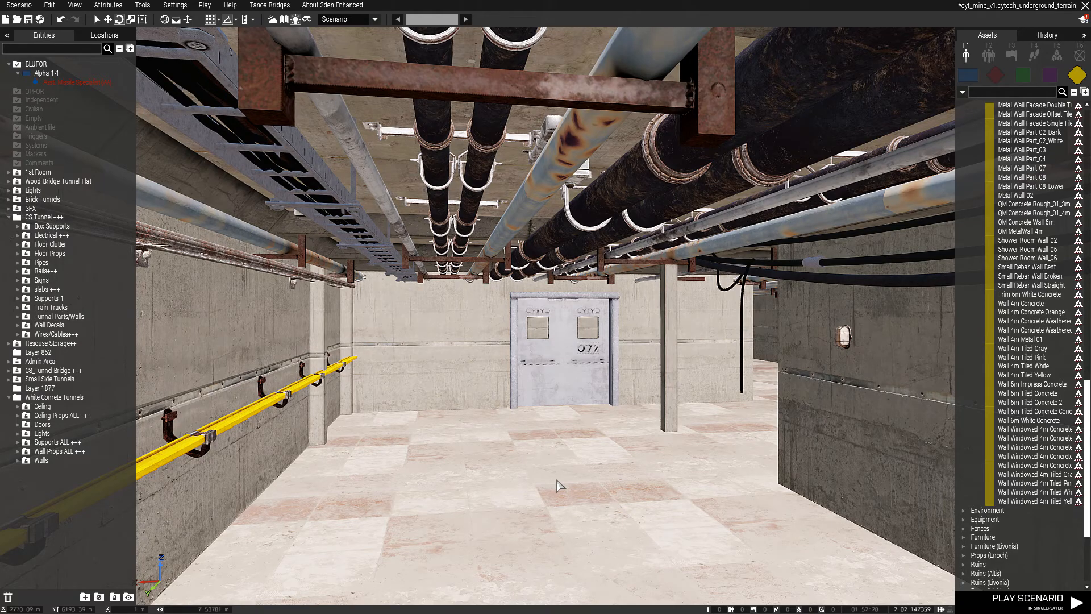
# Inspect the double door and support columns at the corridor's end, and the roof framework from outside.
pyautogui.press('w')
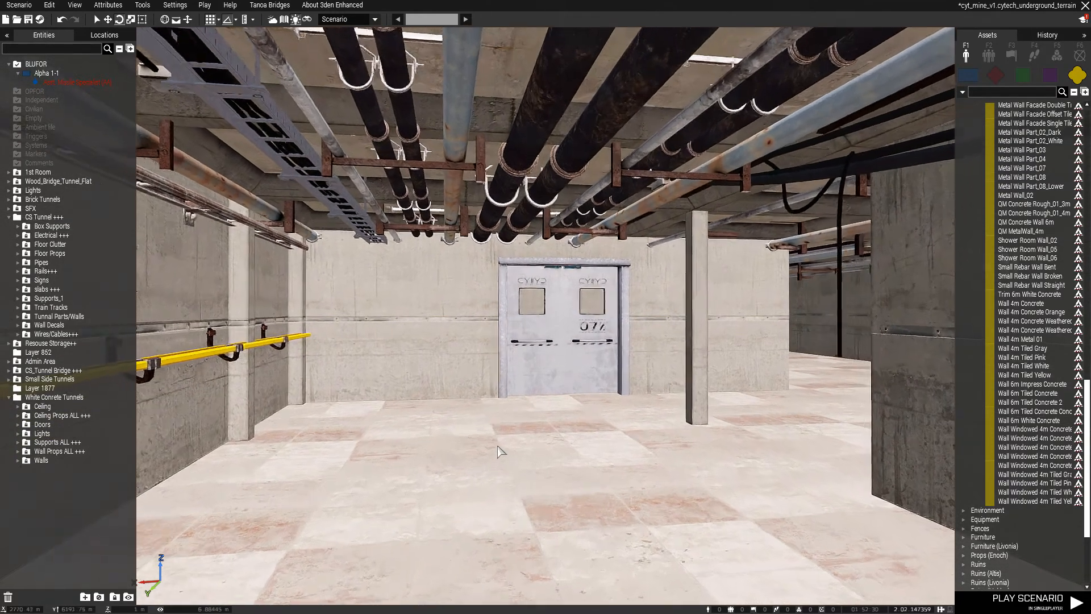
pyautogui.press('w')
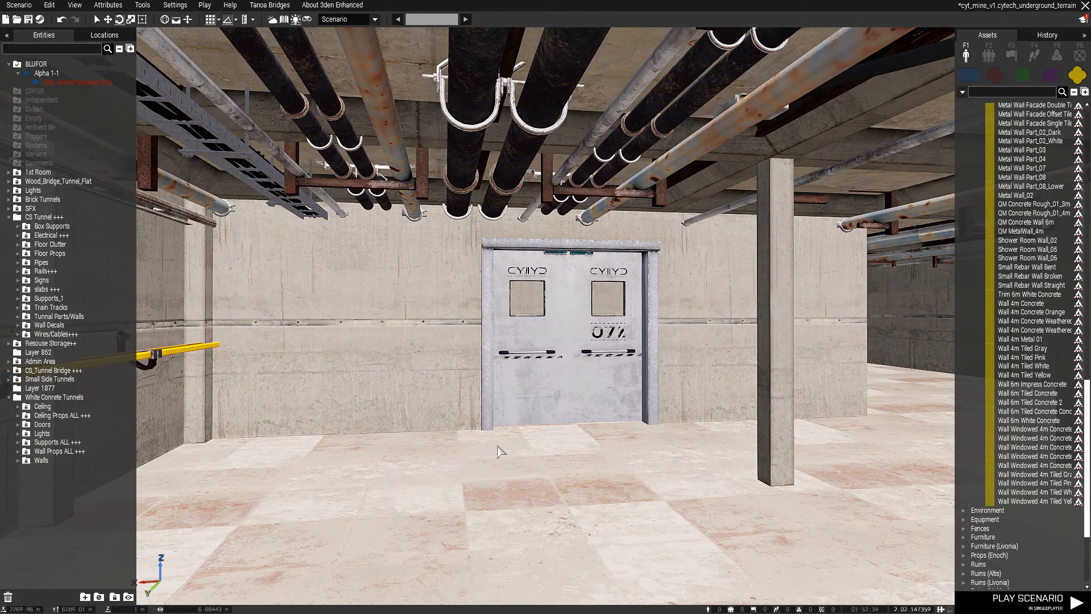
pyautogui.press('s')
pyautogui.moveTo(481, 446); pyautogui.dragTo(243, 455, button='right')
pyautogui.press('w')
pyautogui.press('a')
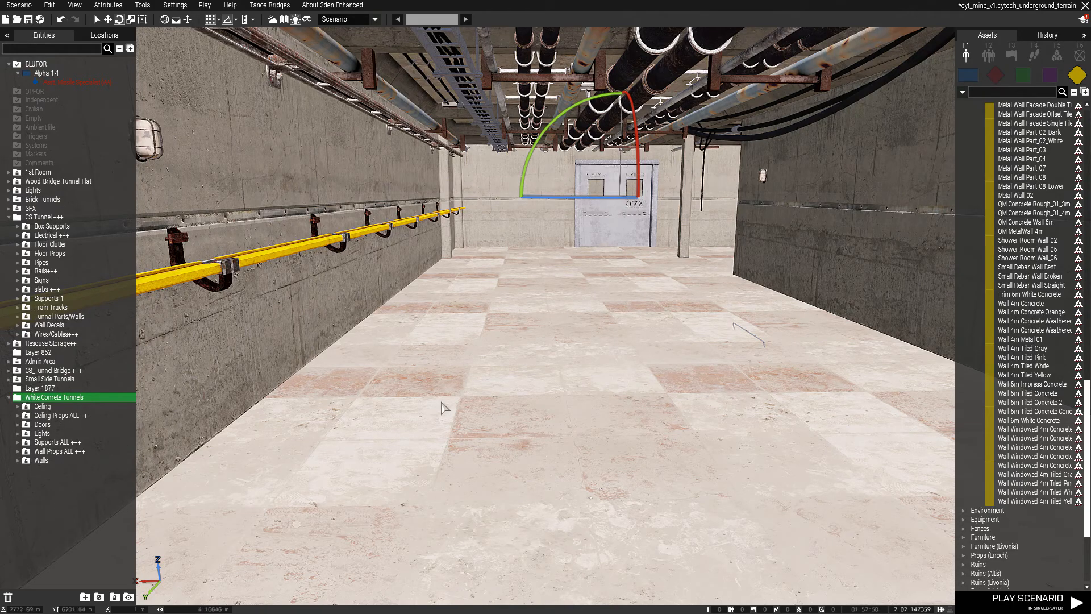
pyautogui.press('s')
pyautogui.moveTo(452, 411); pyautogui.dragTo(458, 448, button='right')
pyautogui.press('q')
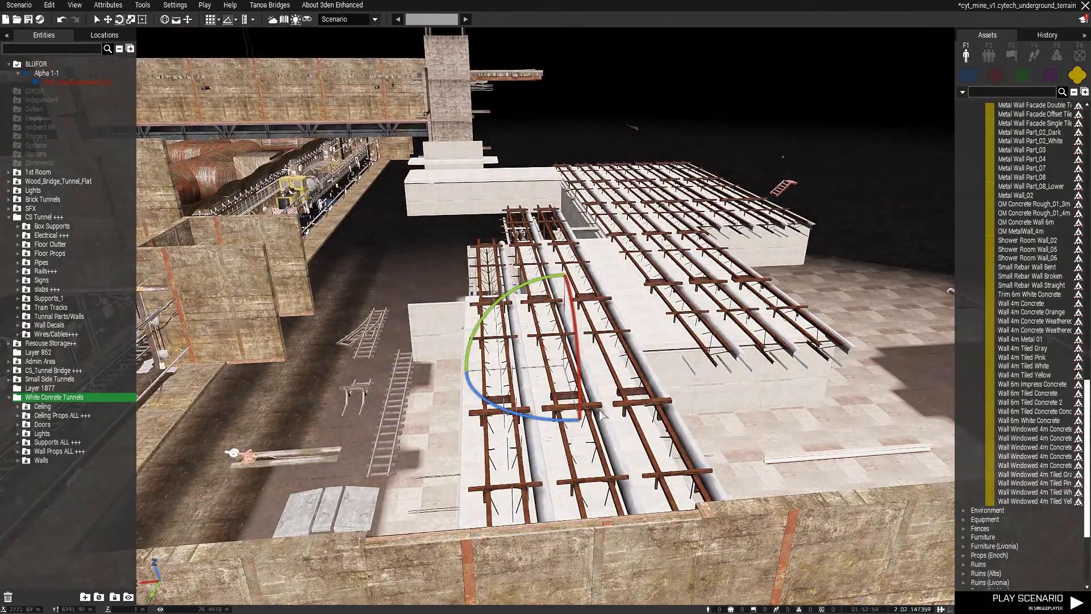
# Hide the Ceiling layer of the white concrete tunnels and examine the pipes and supports beneath it.
pyautogui.press('z')
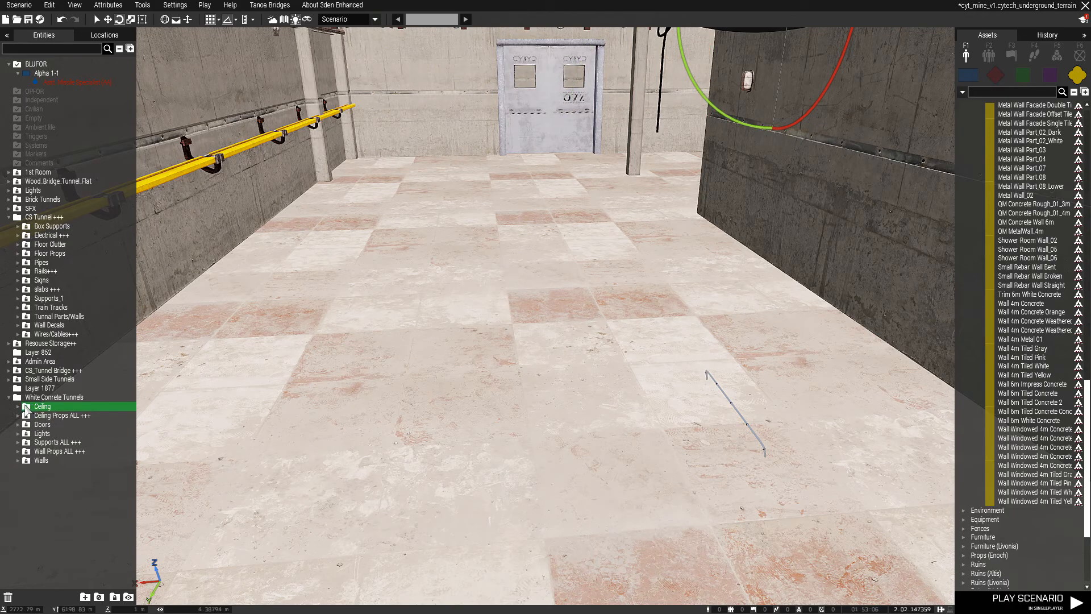
pyautogui.moveTo(318, 511); pyautogui.dragTo(341, 238, button='right')
pyautogui.moveTo(226, 271); pyautogui.dragTo(428, 543, button='right')
pyautogui.press('s')
pyautogui.press('q')
pyautogui.press('s')
pyautogui.press('a')
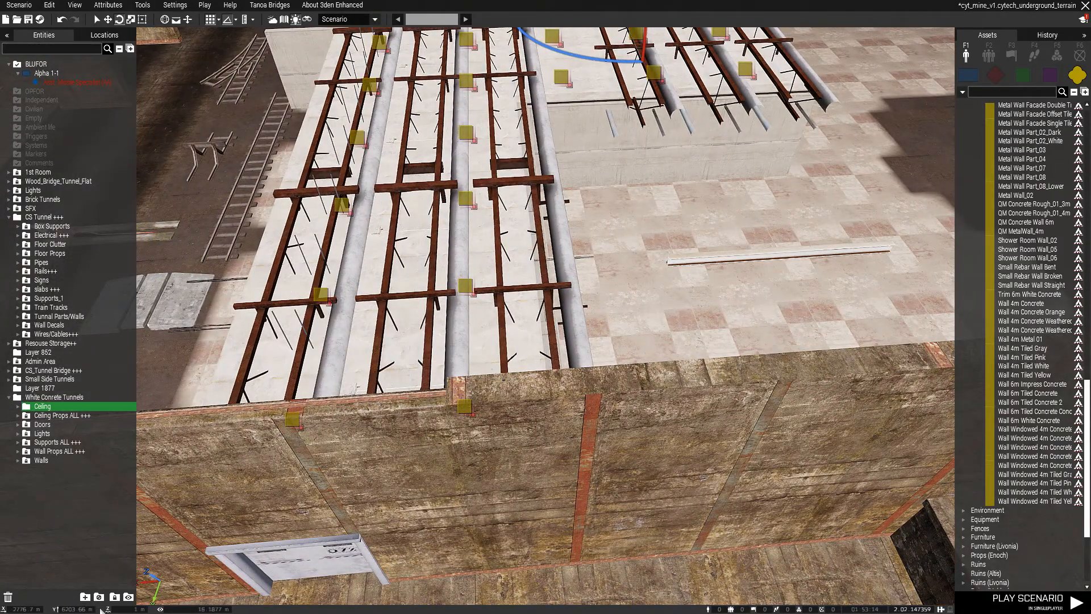
pyautogui.click(129, 597)
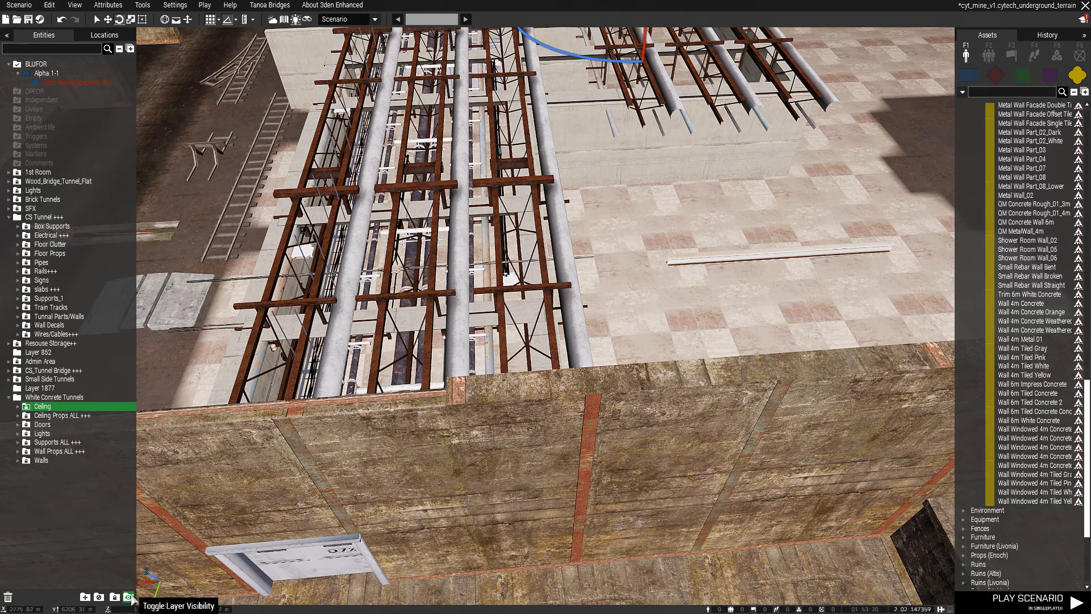
pyautogui.press('w')
pyautogui.moveTo(515, 409); pyautogui.dragTo(509, 446, button='right')
pyautogui.scroll(3, 509, 446)
pyautogui.scroll(-1, 509, 456)
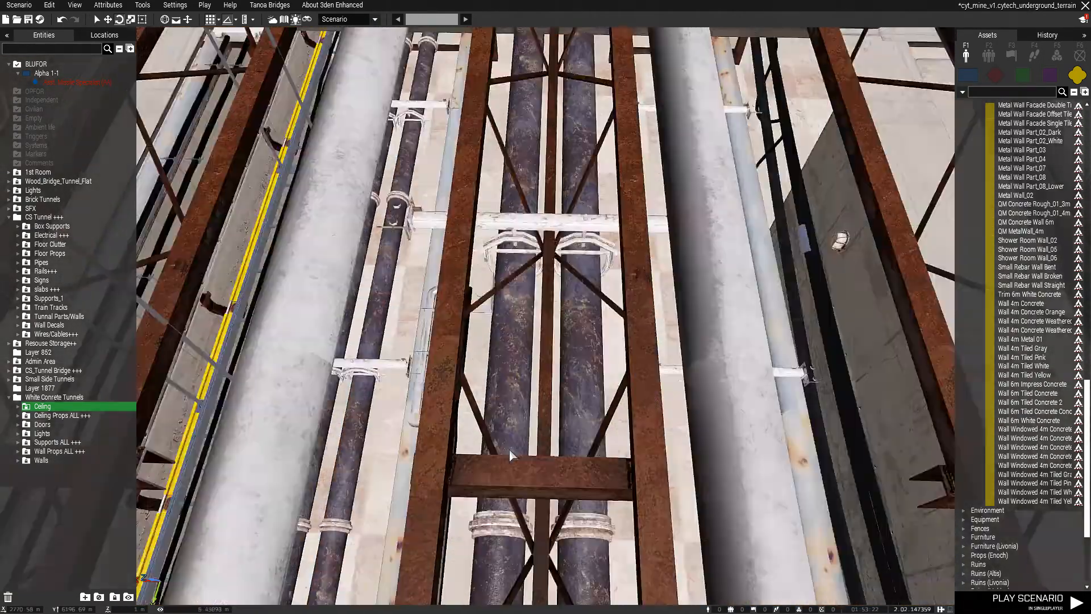
# Examine the rusty roof trusses, large pipes and tiled floor of the white concrete tunnels from above with the ceiling hidden.
pyautogui.scroll(-3, 510, 455)
pyautogui.scroll(-3, 467, 415)
pyautogui.press('d')
pyautogui.scroll(3, 467, 415)
pyautogui.press('a')
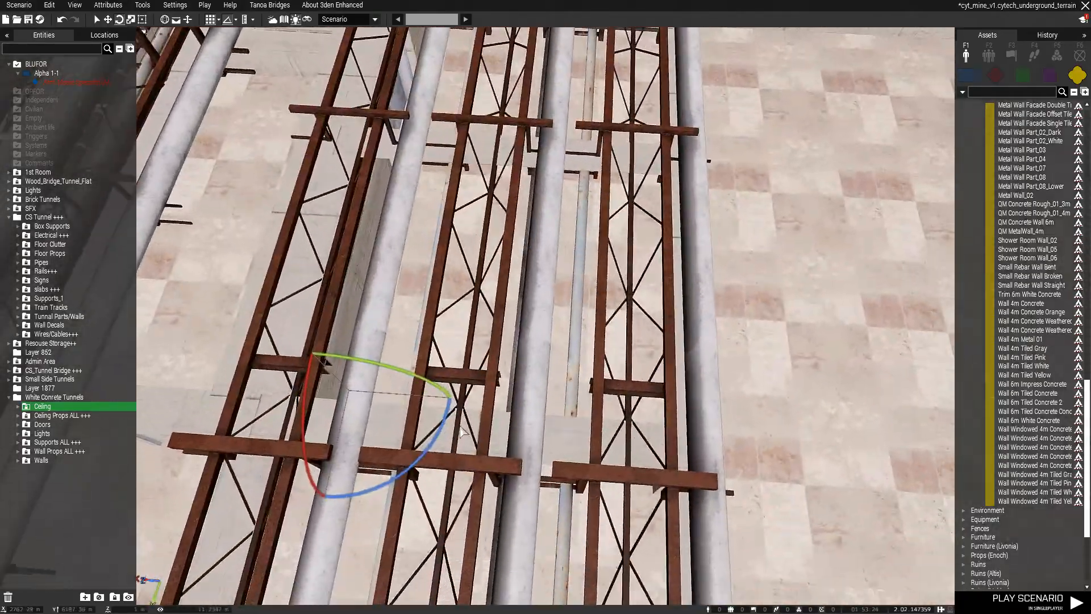
pyautogui.moveTo(465, 414); pyautogui.dragTo(124, 419, button='right')
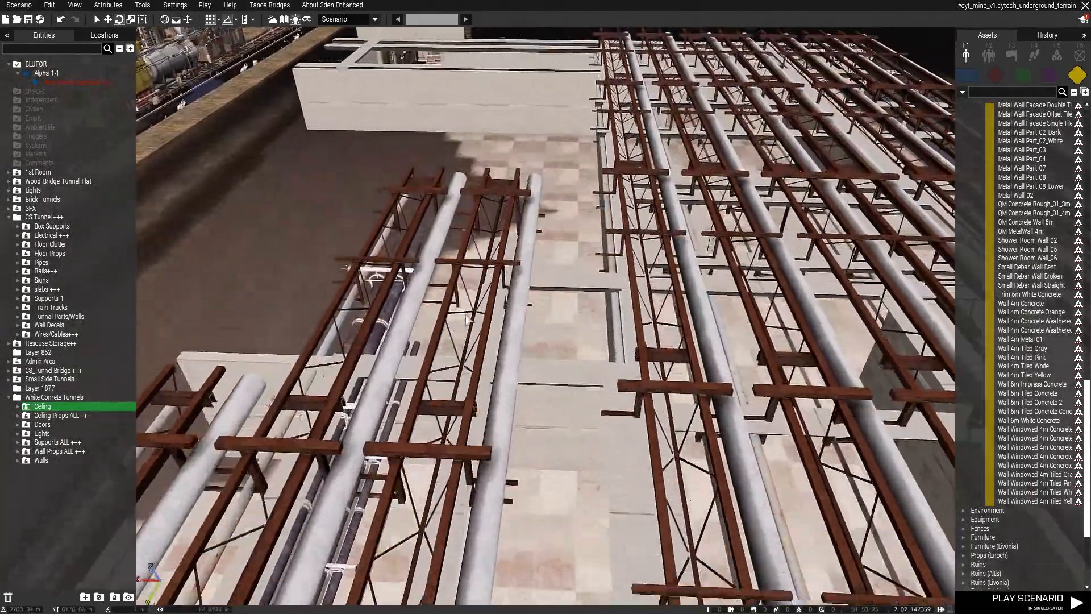
pyautogui.press('w')
pyautogui.press('s')
pyautogui.press('w')
pyautogui.scroll(3, 347, 424)
pyautogui.press('s')
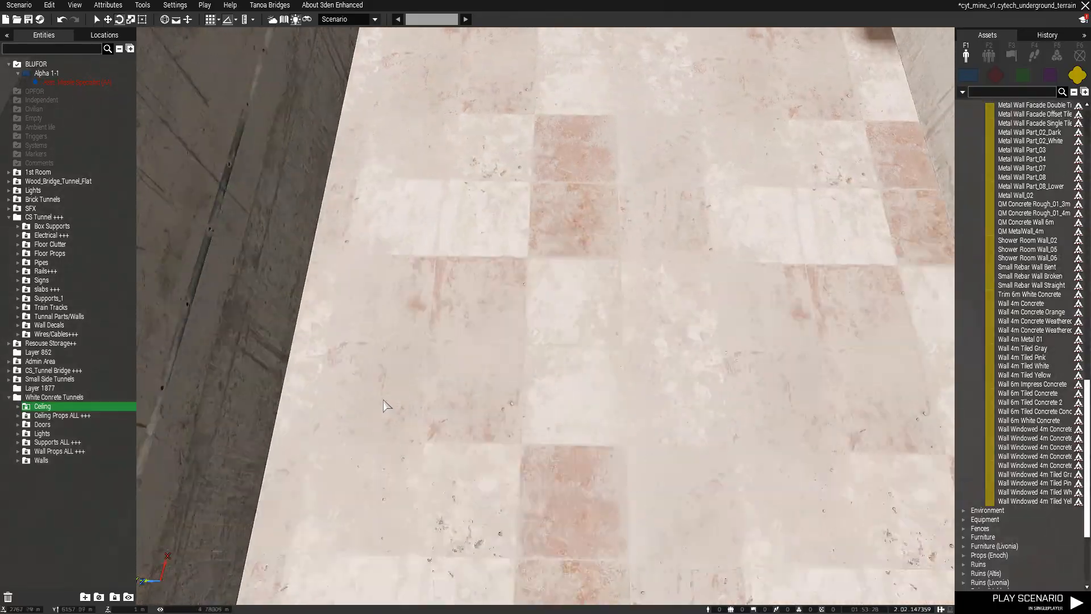
# Inspect the tunnel floor, concrete wall tops and wall joints up close beneath the roof trusses.
pyautogui.moveTo(352, 425); pyautogui.dragTo(492, 349, button='right')
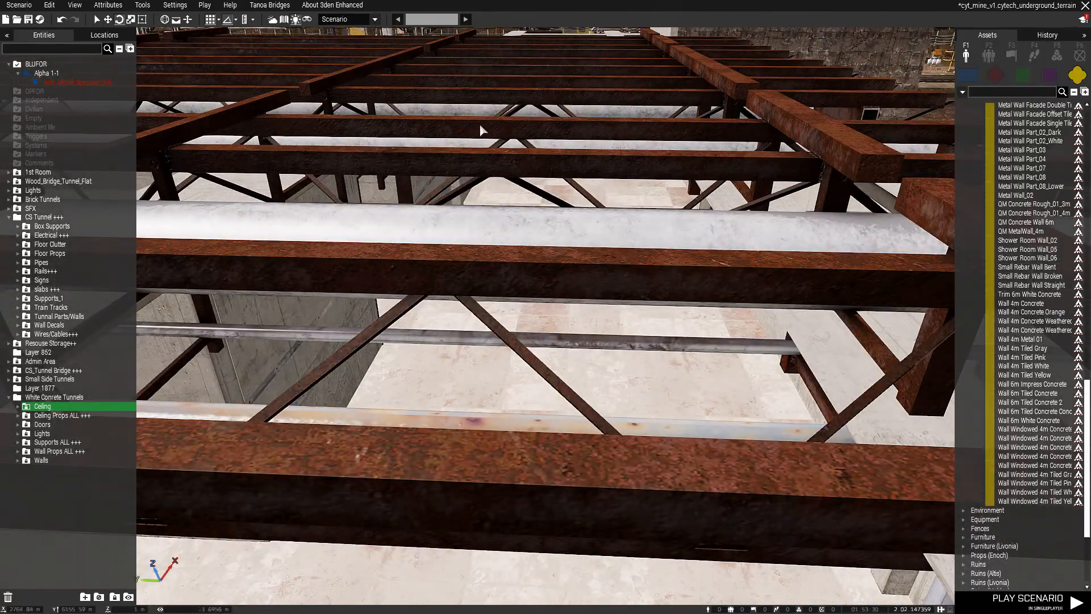
pyautogui.press('d')
pyautogui.moveTo(455, 280); pyautogui.dragTo(427, 398, button='right')
pyautogui.scroll(3, 427, 398)
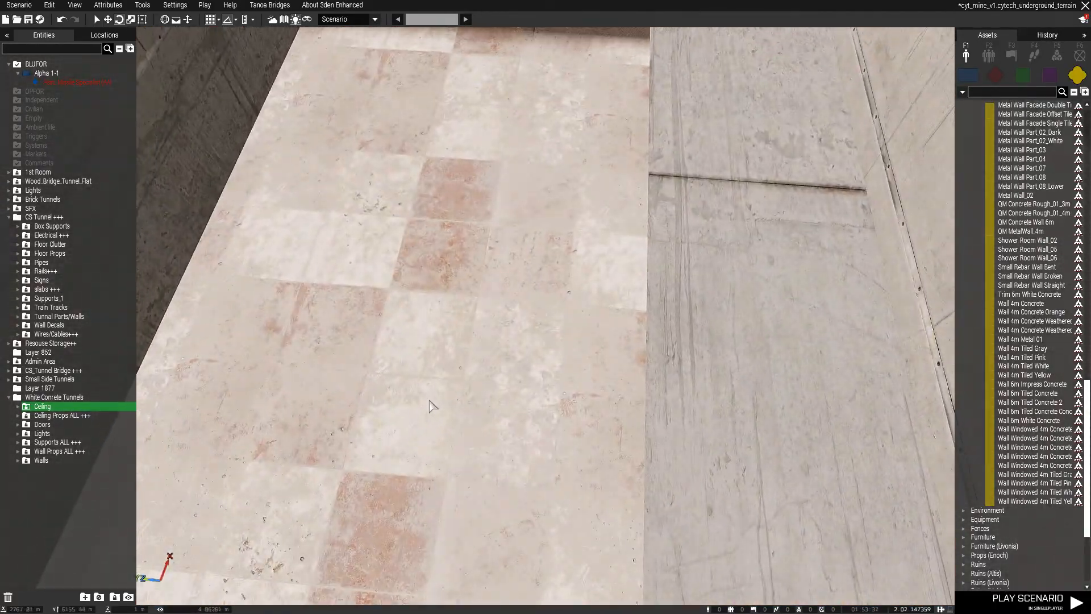
pyautogui.scroll(-3, 429, 401)
pyautogui.moveTo(382, 366); pyautogui.dragTo(492, 373, button='right')
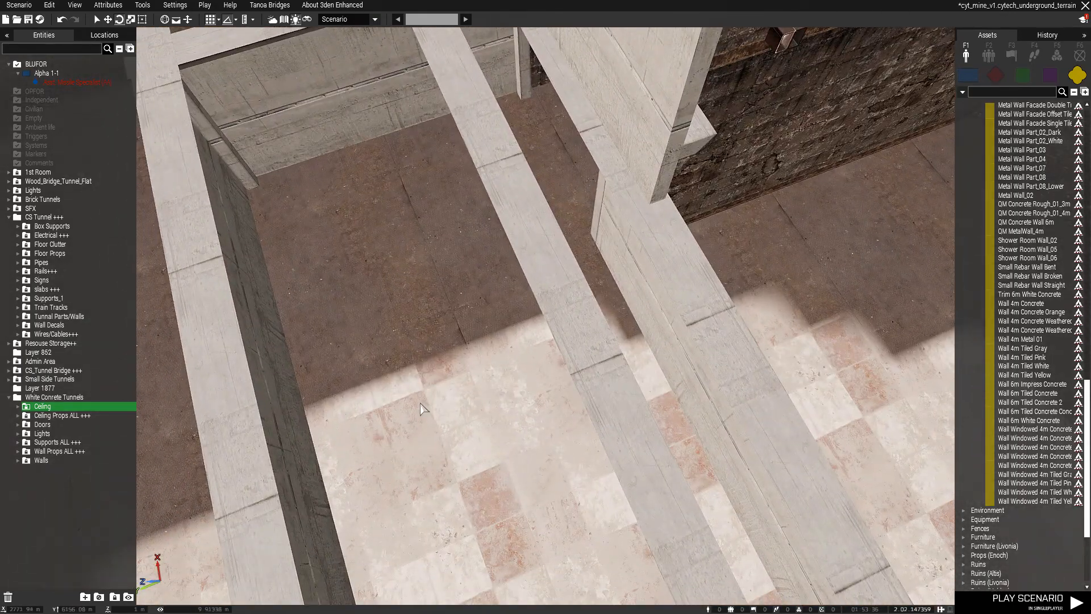
pyautogui.scroll(3, 421, 407)
pyautogui.press('s')
pyautogui.moveTo(466, 367); pyautogui.dragTo(414, 188, button='right')
pyautogui.moveTo(453, 343); pyautogui.dragTo(787, 344, button='right')
# Survey the white concrete tunnel branches and their rooftop trusses and pipework from outside and overhead.
pyautogui.press('s')
pyautogui.press('w')
pyautogui.press('a')
pyautogui.press('d')
pyautogui.press('s')
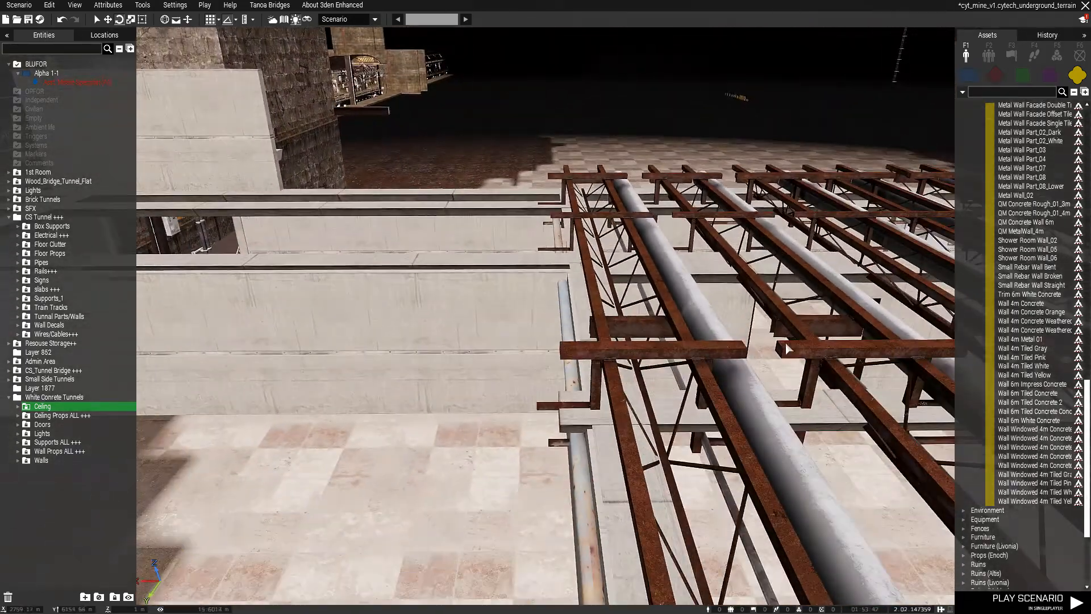
pyautogui.press('d')
pyautogui.moveTo(362, 403); pyautogui.dragTo(526, 360, button='right')
pyautogui.press('s')
pyautogui.press('a')
pyautogui.press('d')
pyautogui.press('q')
pyautogui.press('s')
pyautogui.moveTo(437, 337); pyautogui.dragTo(414, 404, button='right')
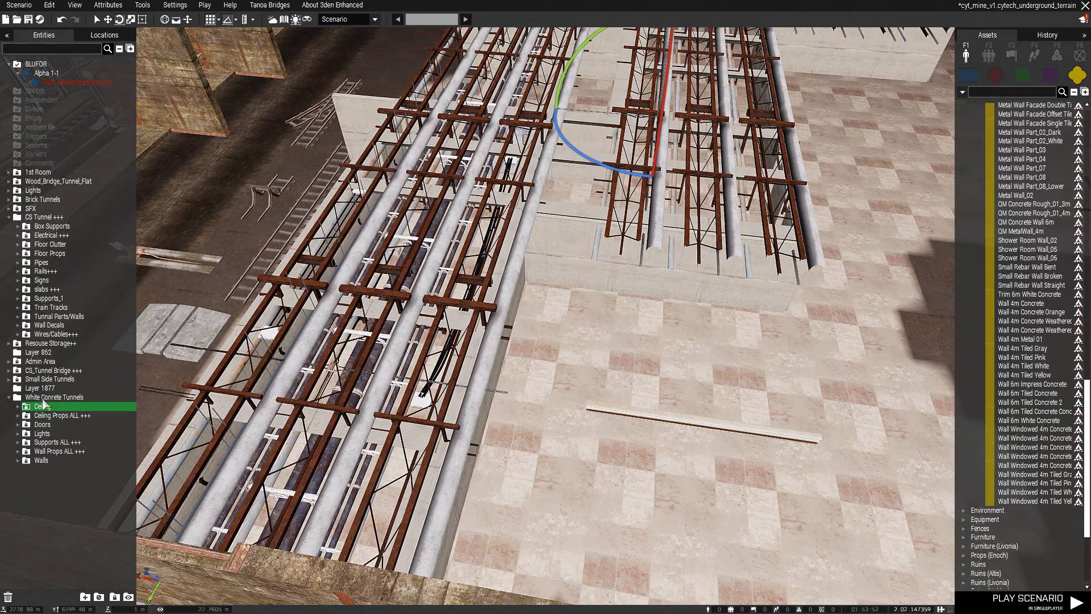
# Show the Ceiling layer of the white concrete tunnels again and expand the Ceiling Props ALL +++ layer.
pyautogui.click(128, 599)
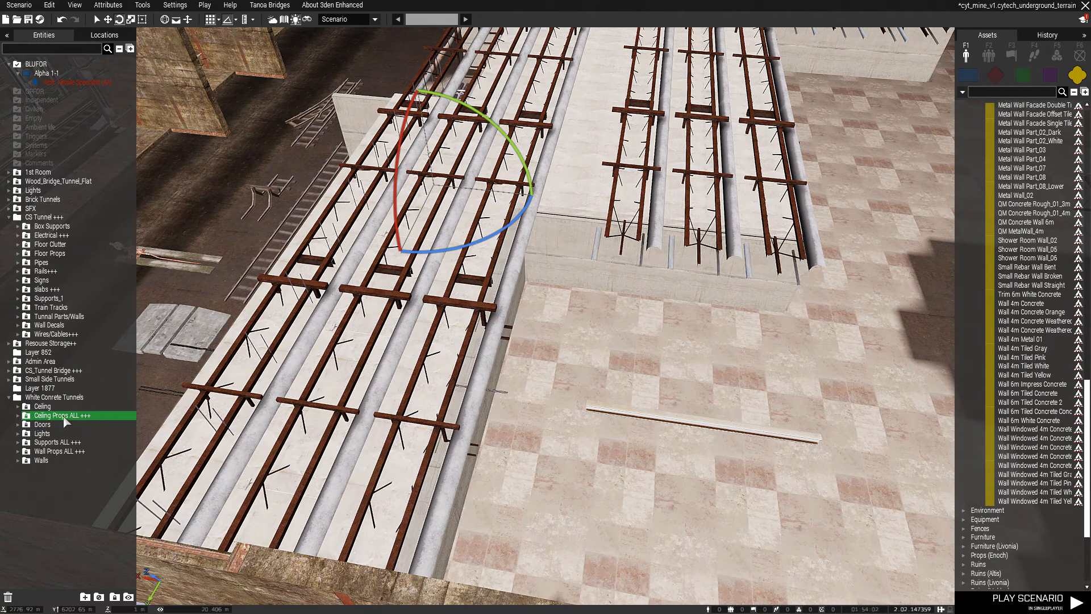
pyautogui.click(19, 417)
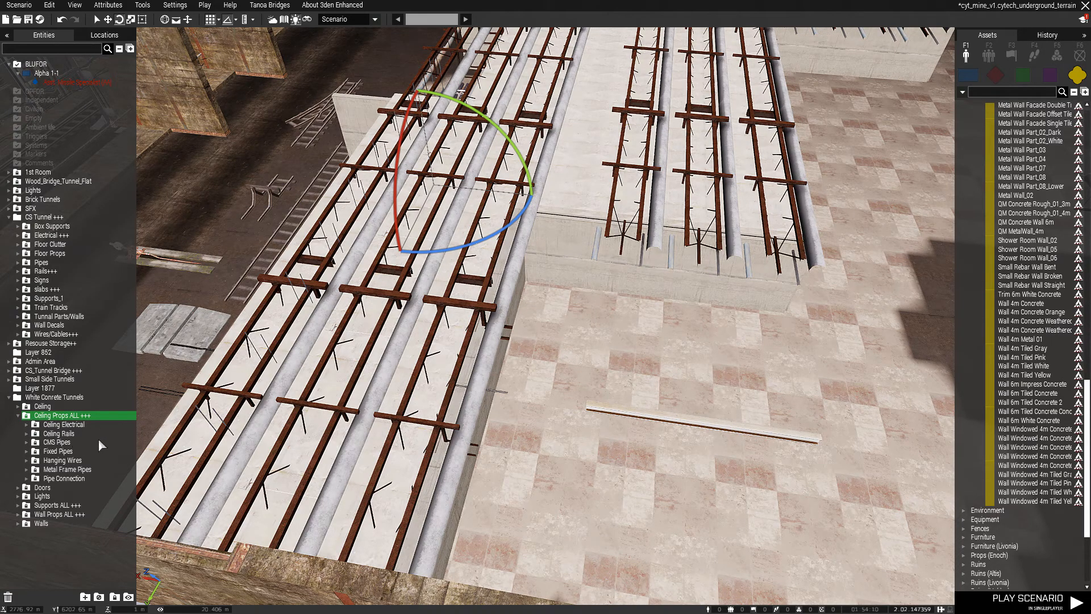
# Examine the ceiling pipes, cable tray and hanging wires inside the corridor leading to the double door.
pyautogui.scroll(5, 267, 515)
pyautogui.moveTo(268, 515); pyautogui.dragTo(458, 560, button='right')
pyautogui.press('w')
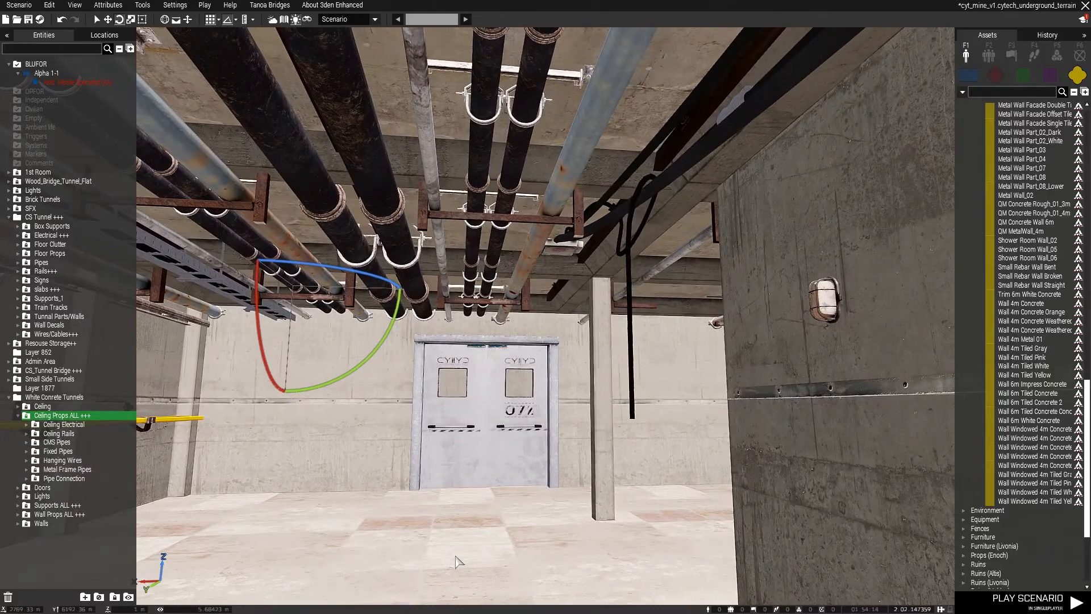
pyautogui.click(470, 514)
pyautogui.press('s')
pyautogui.moveTo(470, 513); pyautogui.dragTo(342, 434, button='right')
pyautogui.press('a')
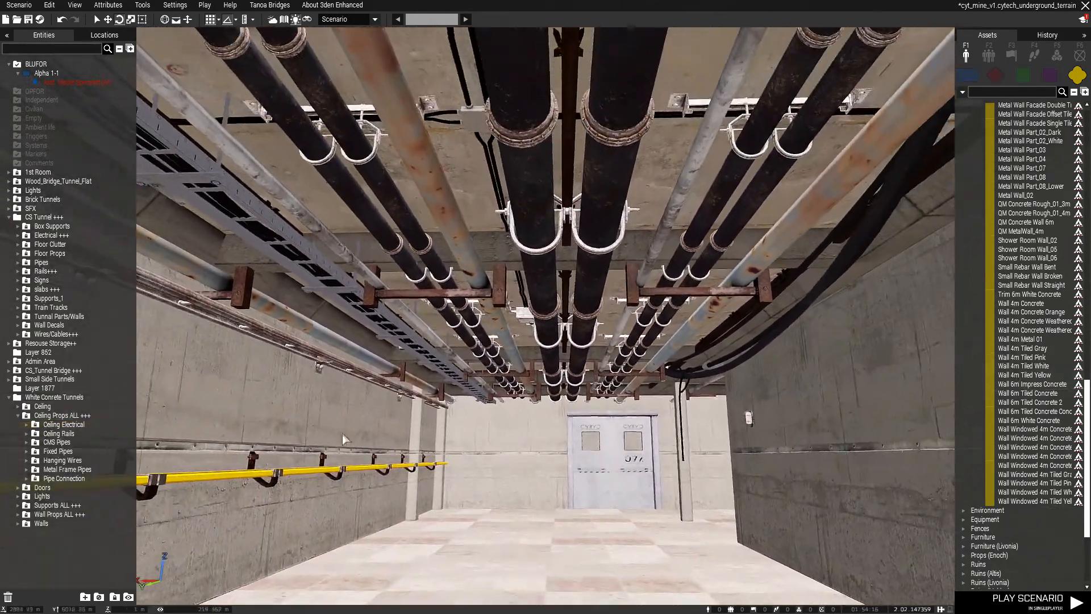
pyautogui.press('s')
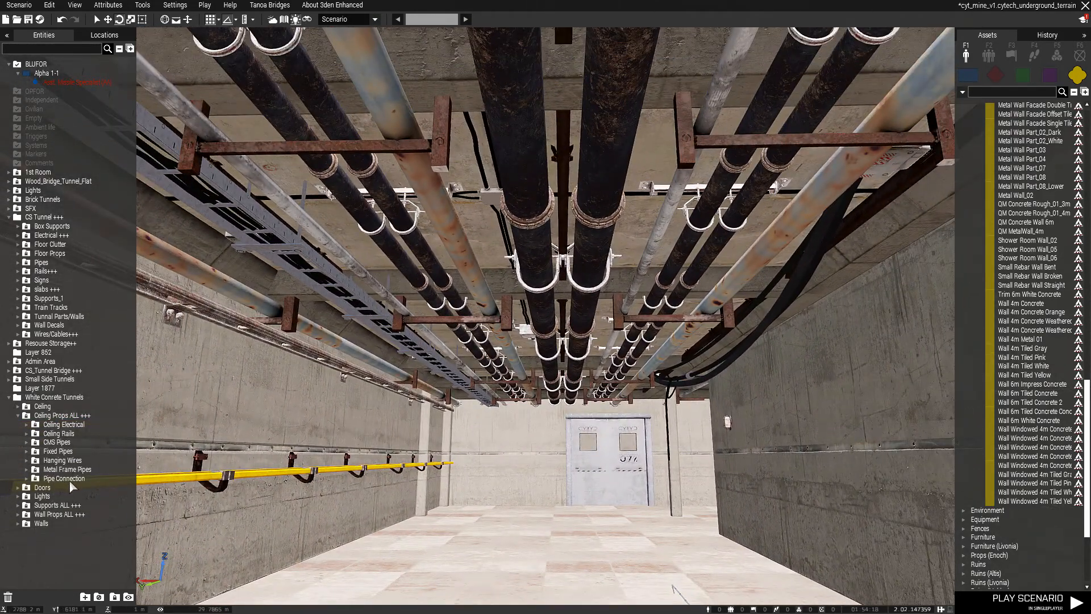
# Enable transformation for the Ceiling Props ALL +++ layer and its Pipe Connection sublayer.
pyautogui.click(72, 480)
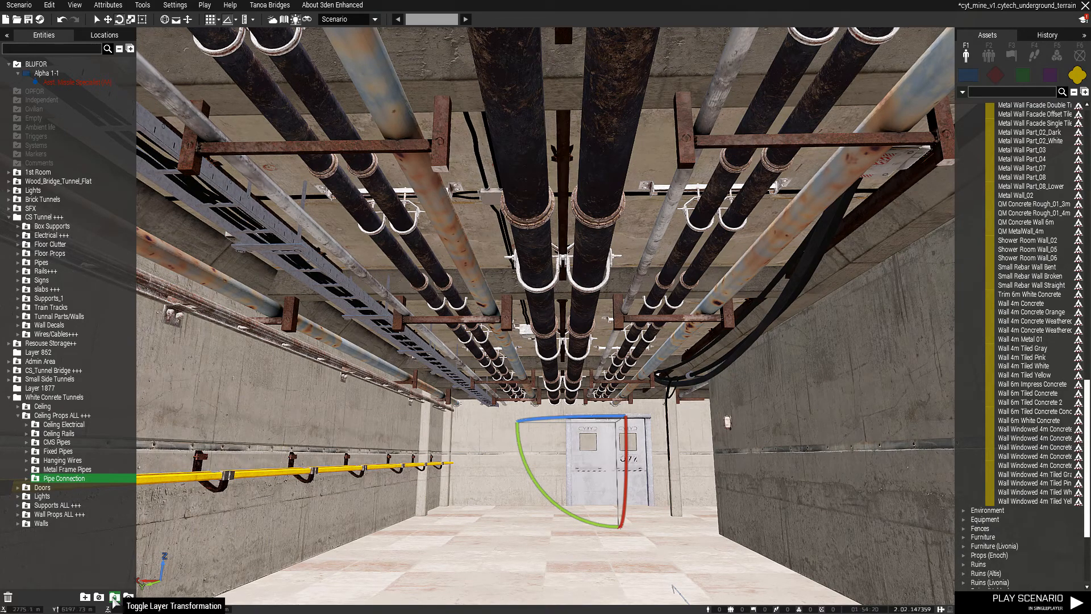
pyautogui.moveTo(375, 473); pyautogui.dragTo(341, 487, button='right')
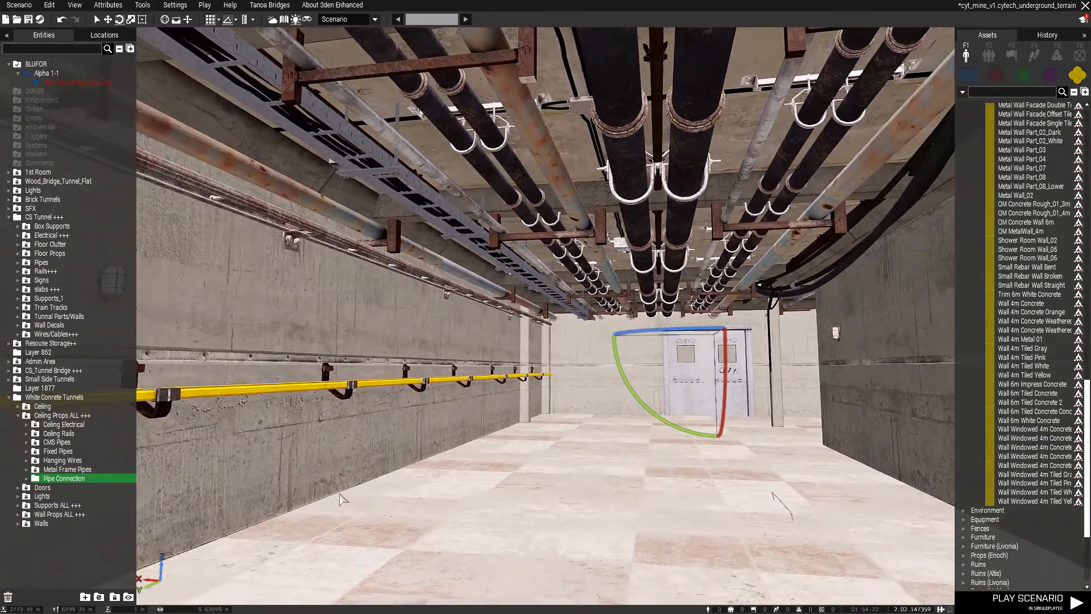
pyautogui.click(47, 416)
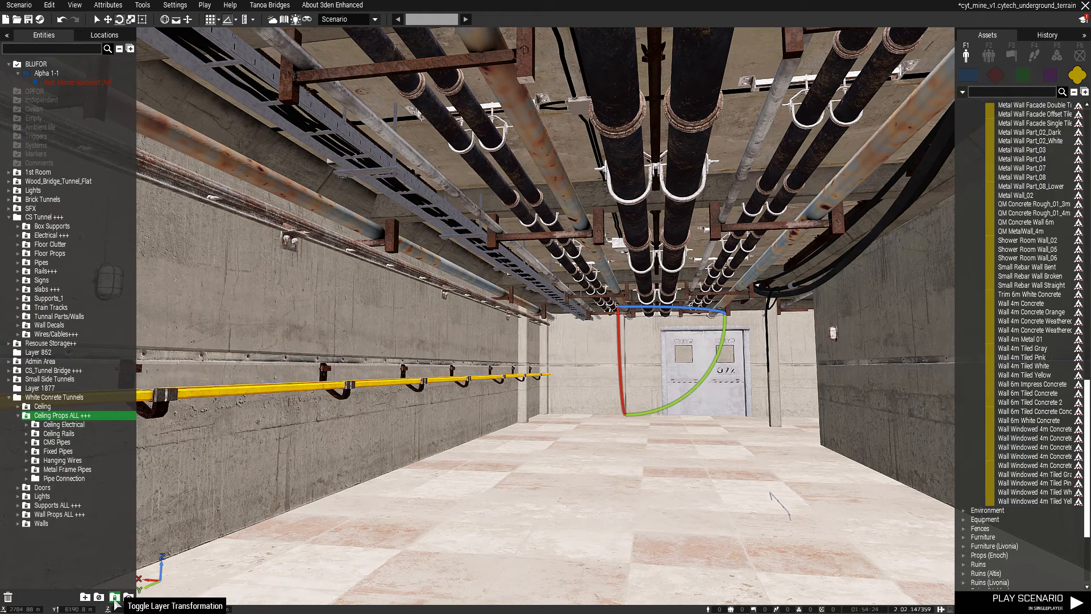
pyautogui.moveTo(262, 458); pyautogui.dragTo(216, 477, button='right')
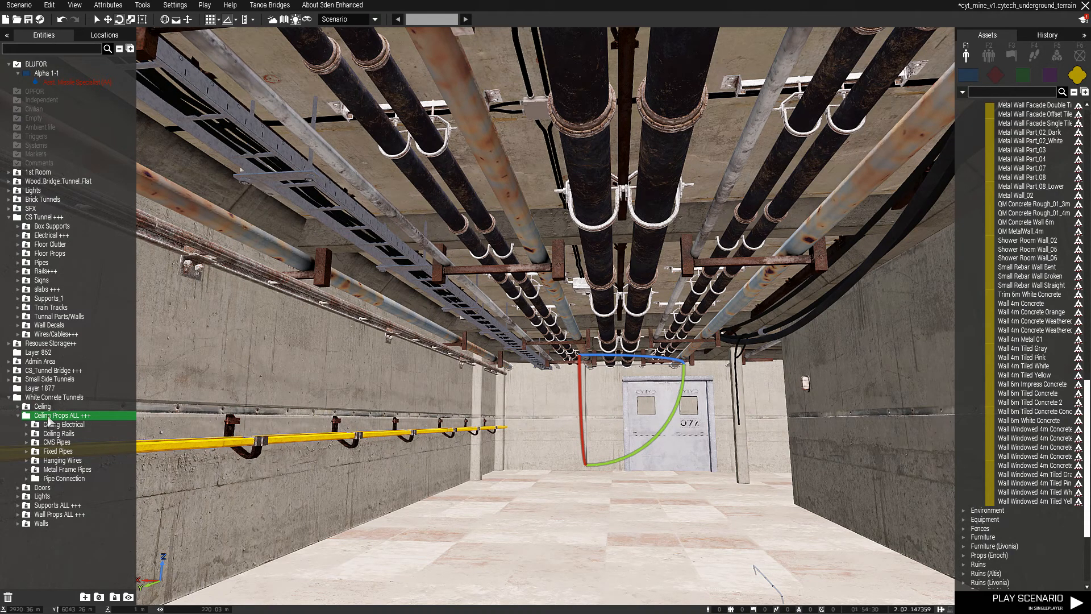
pyautogui.press('w')
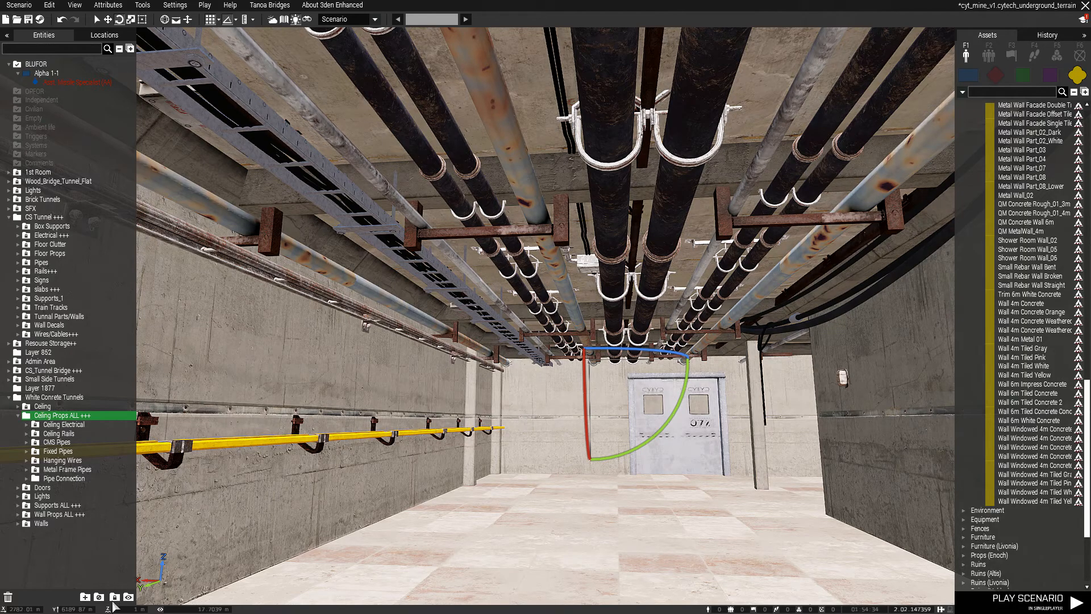
pyautogui.click(73, 479)
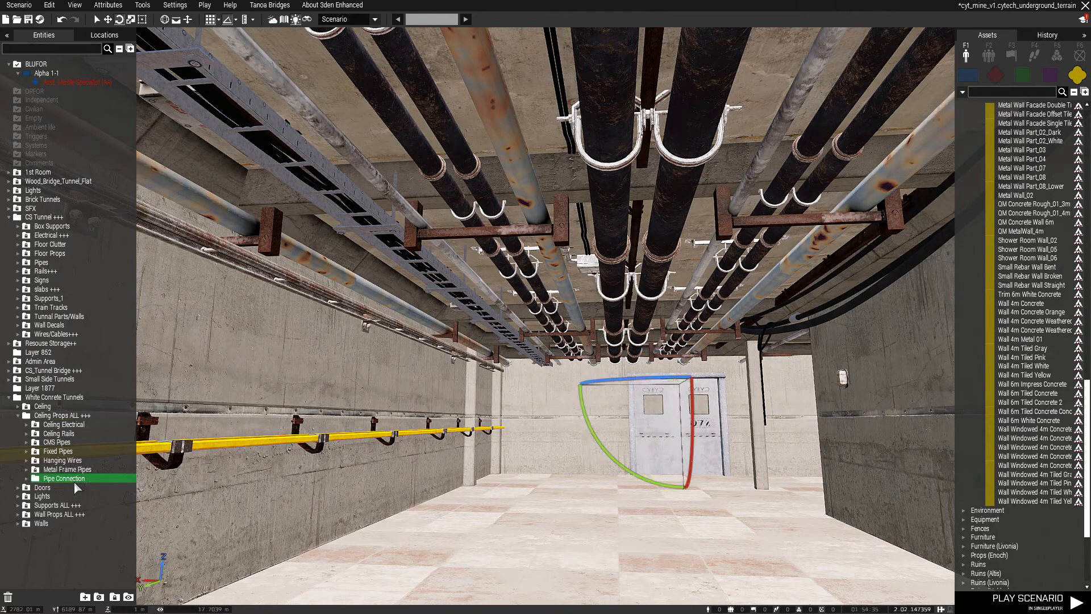
pyautogui.click(115, 598)
# Move the IndPipe 02_Connection at the end of the rusty pipe beside the door sideways by about -0.4 m, then undo the move.
pyautogui.press('d')
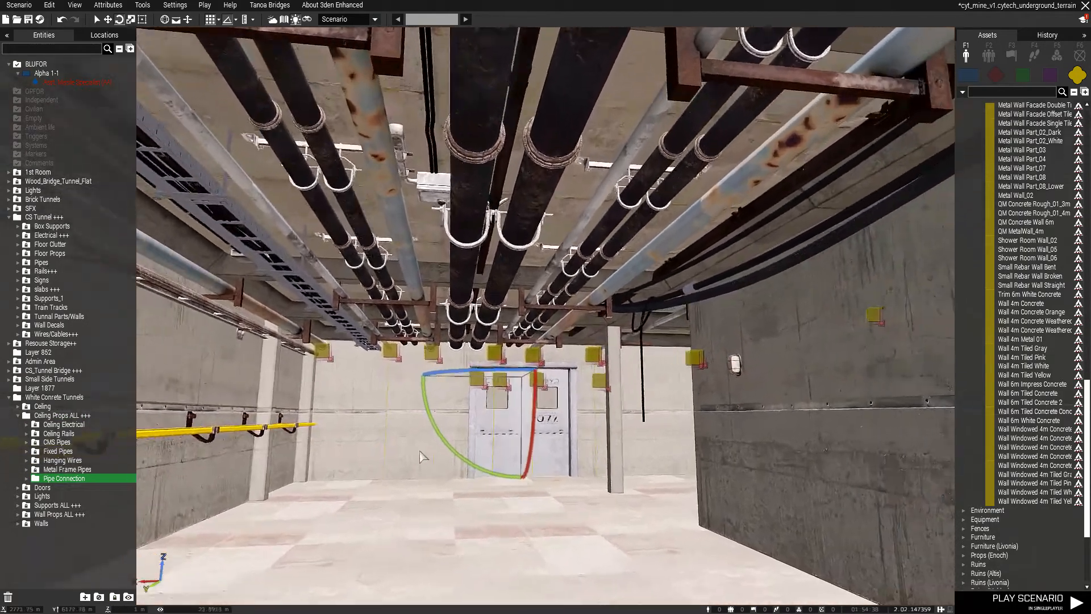
pyautogui.press('w')
pyautogui.press('d')
pyautogui.moveTo(341, 451); pyautogui.dragTo(427, 319, button='right')
pyautogui.press('a')
pyautogui.press('w')
pyautogui.click(426, 318)
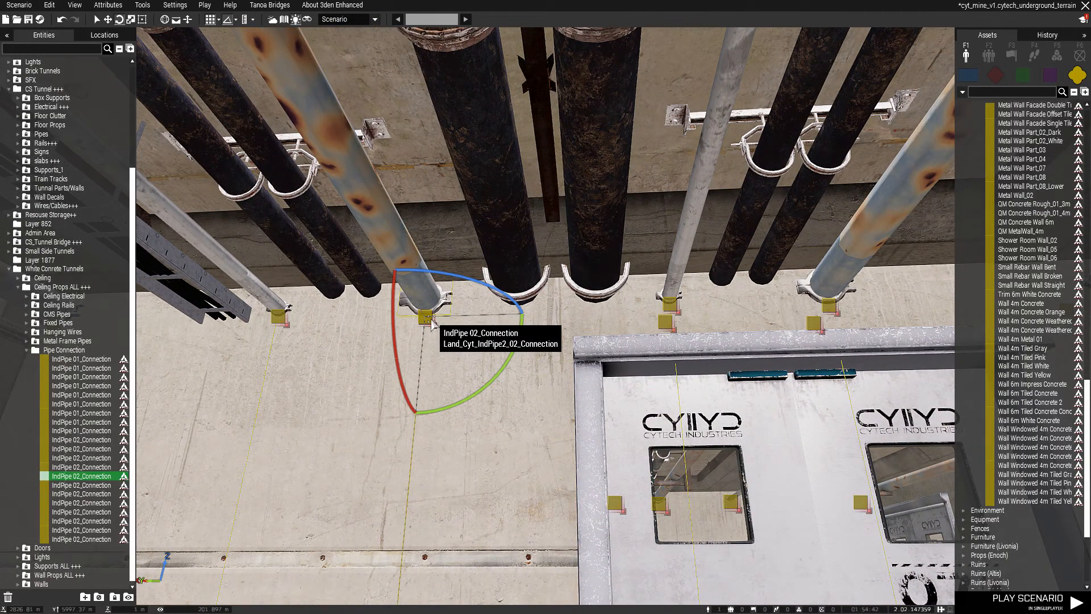
pyautogui.click(108, 19)
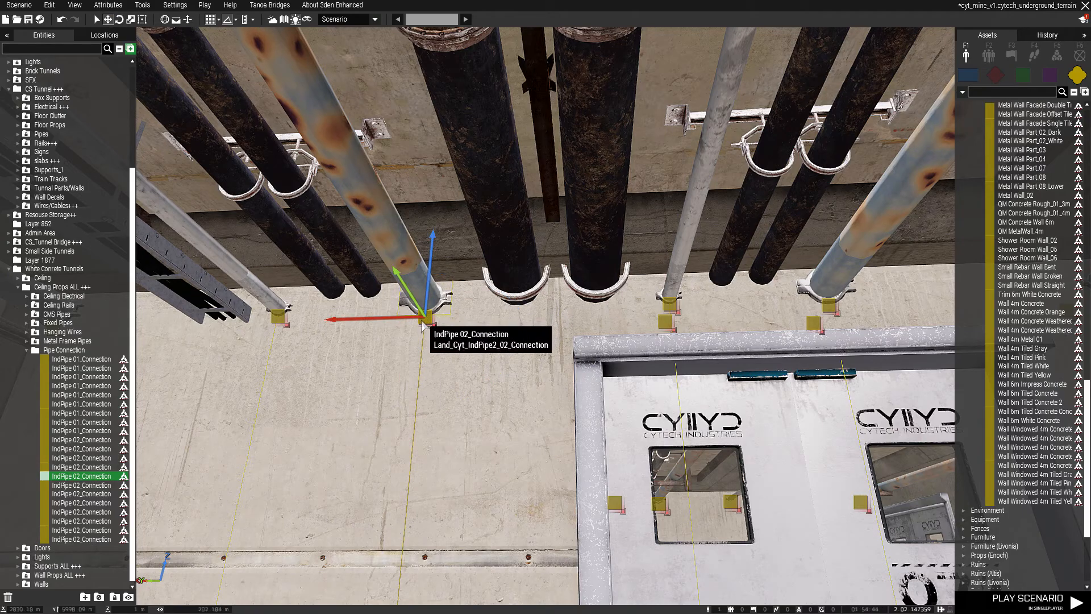
pyautogui.moveTo(401, 319); pyautogui.dragTo(465, 312)
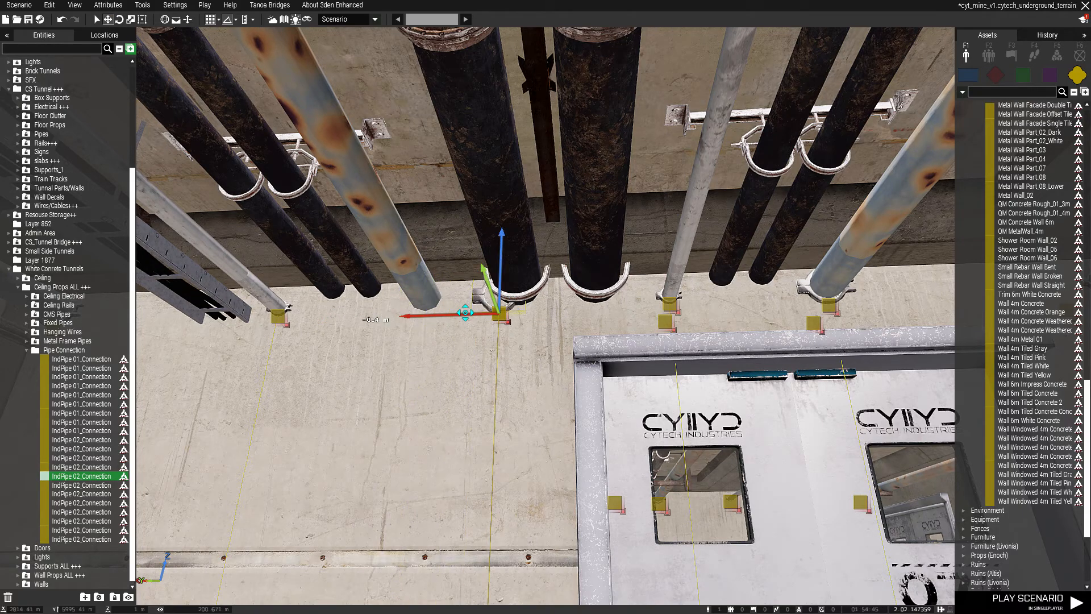
pyautogui.click(61, 19)
# Lock the Pipe Connection layer against transformation and collapse its list of connections.
pyautogui.moveTo(453, 402); pyautogui.dragTo(738, 447, button='right')
pyautogui.press('d')
pyautogui.press('w')
pyautogui.press('s')
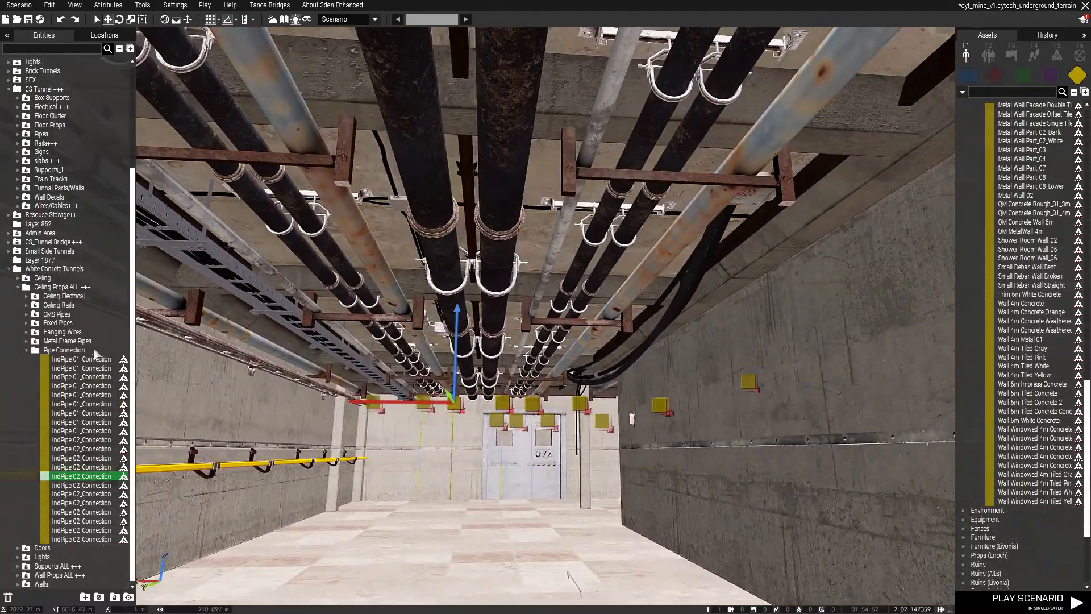
pyautogui.click(61, 351)
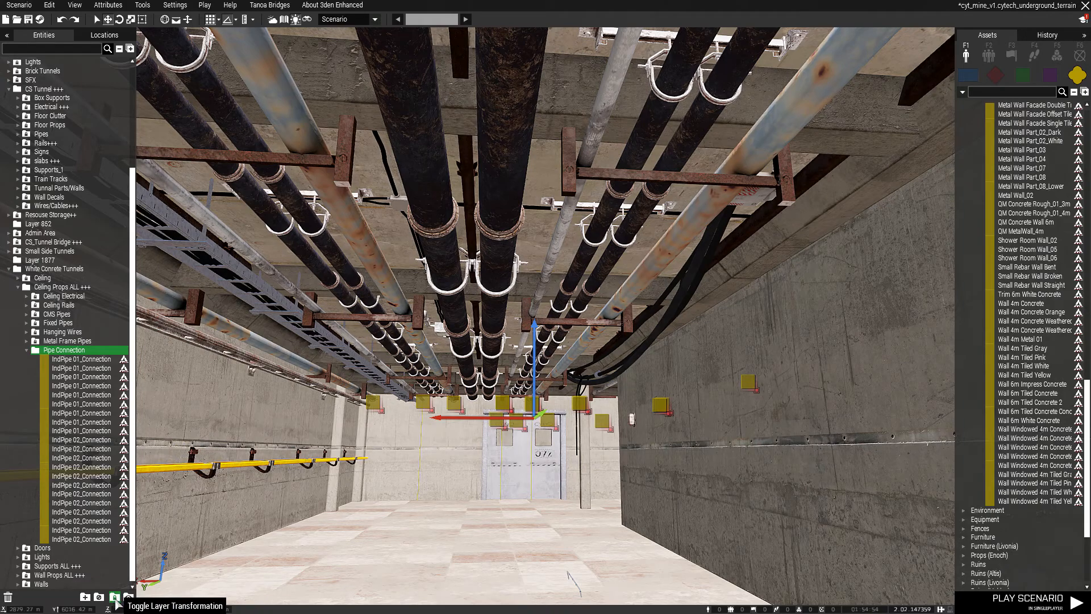
pyautogui.click(127, 597)
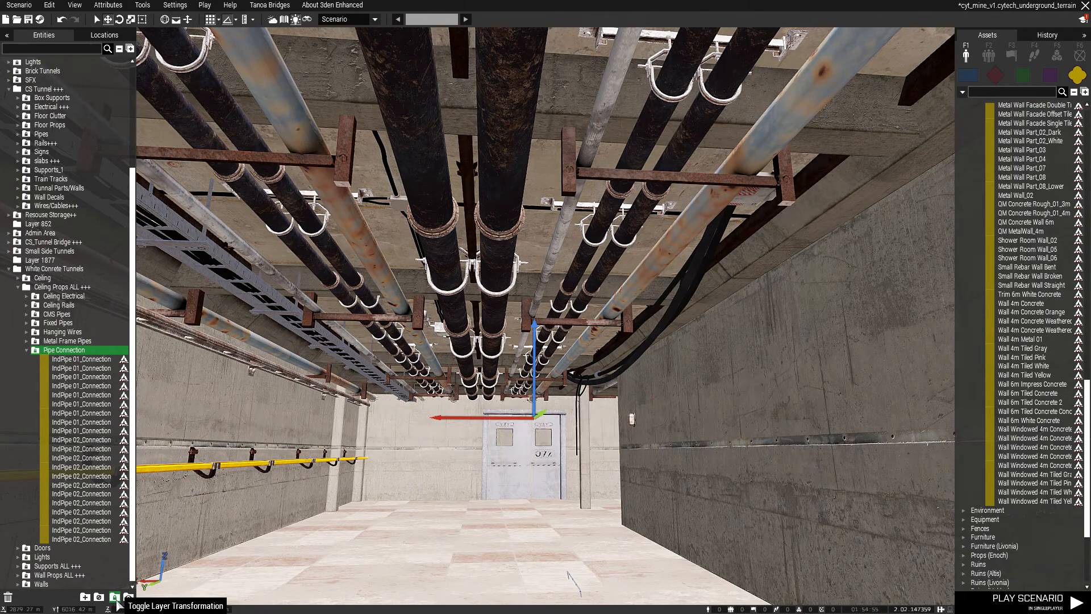
pyautogui.click(26, 350)
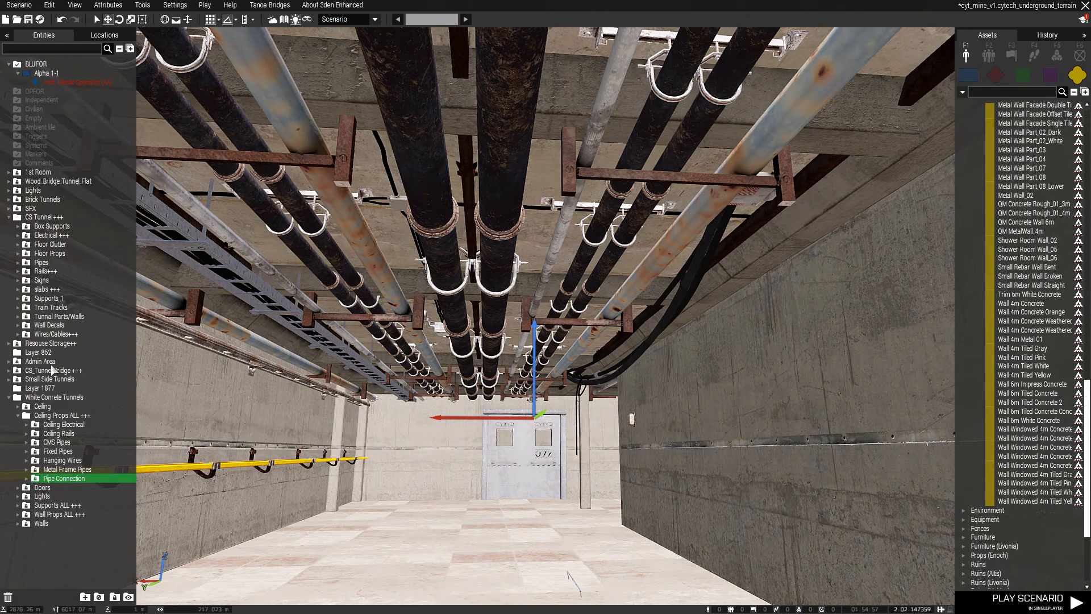
# Enable transformation for the Ceiling Rails layer, try moving a CS Wall_Rail_Long_01, and undo the move.
pyautogui.click(57, 433)
pyautogui.click(114, 597)
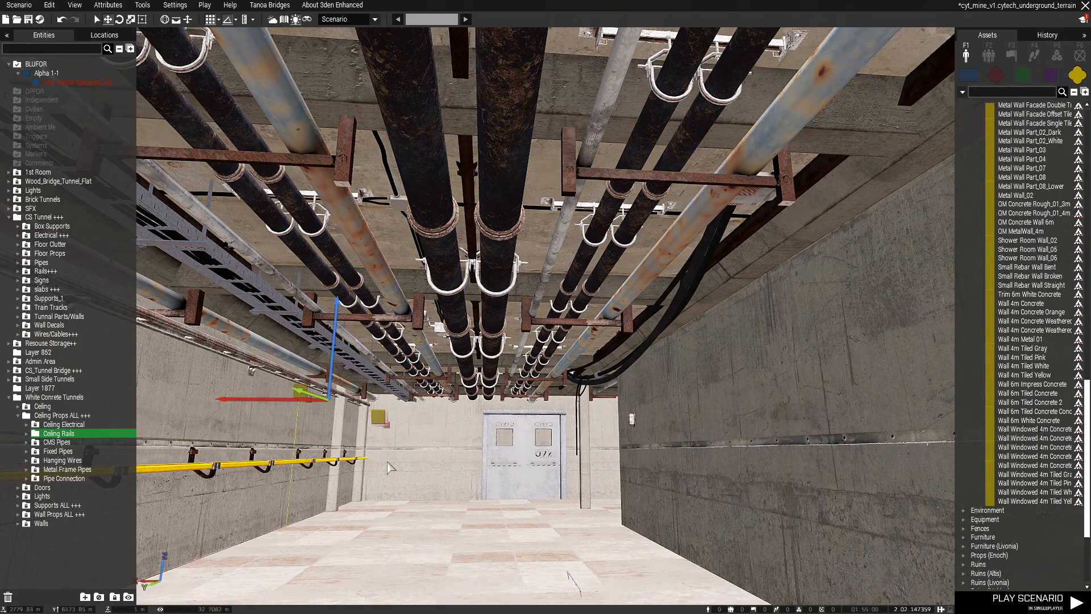
pyautogui.press('a')
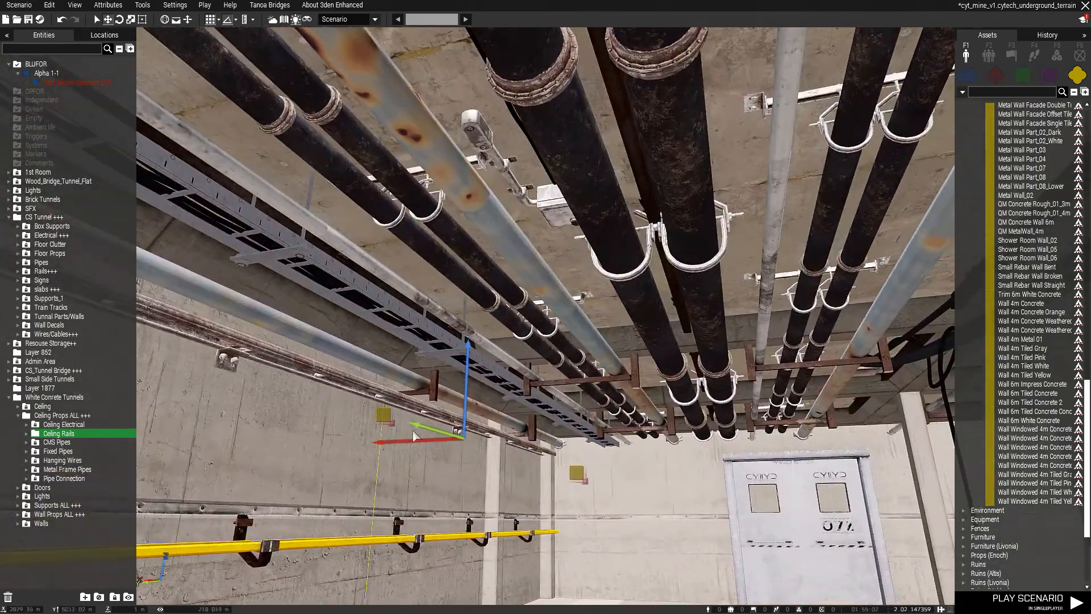
pyautogui.click(410, 405)
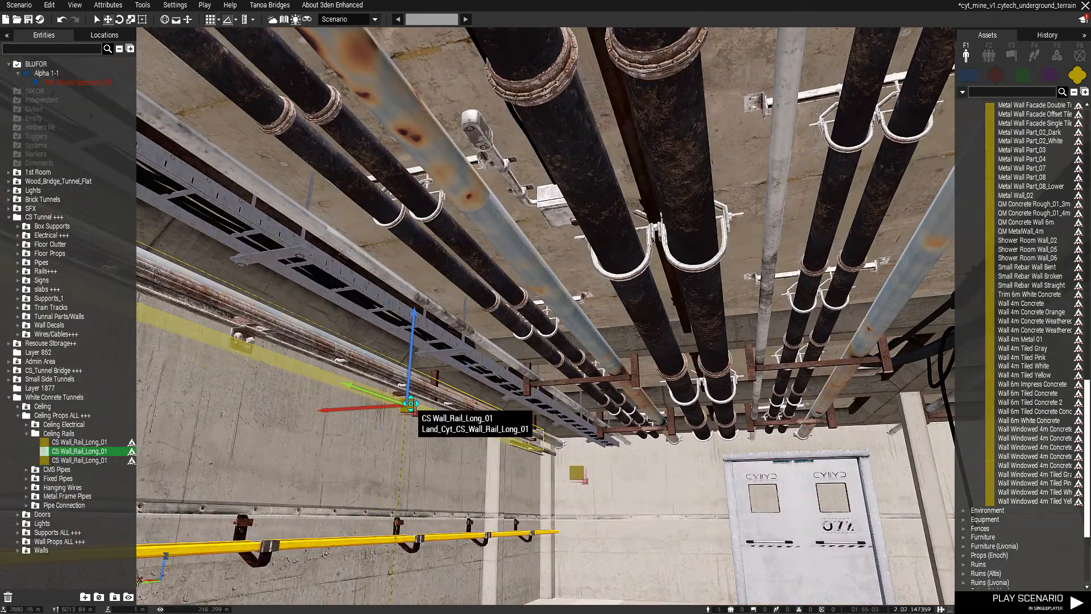
pyautogui.click(61, 21)
# Lock the Ceiling Rails layer against transformation.
pyautogui.moveTo(382, 392); pyautogui.dragTo(556, 301, button='right')
pyautogui.press('d')
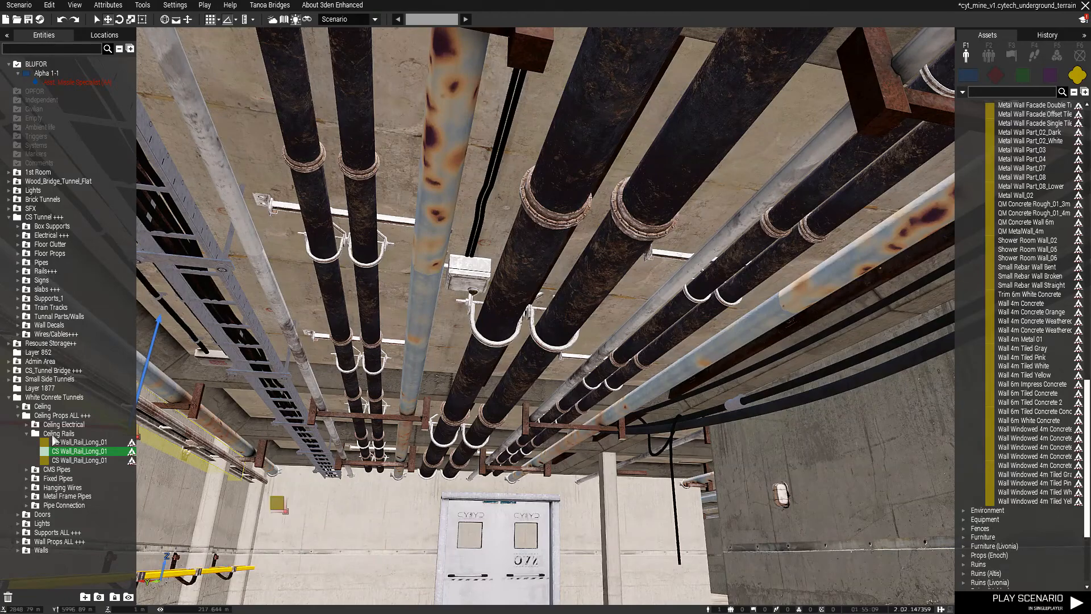
pyautogui.click(54, 433)
pyautogui.click(114, 597)
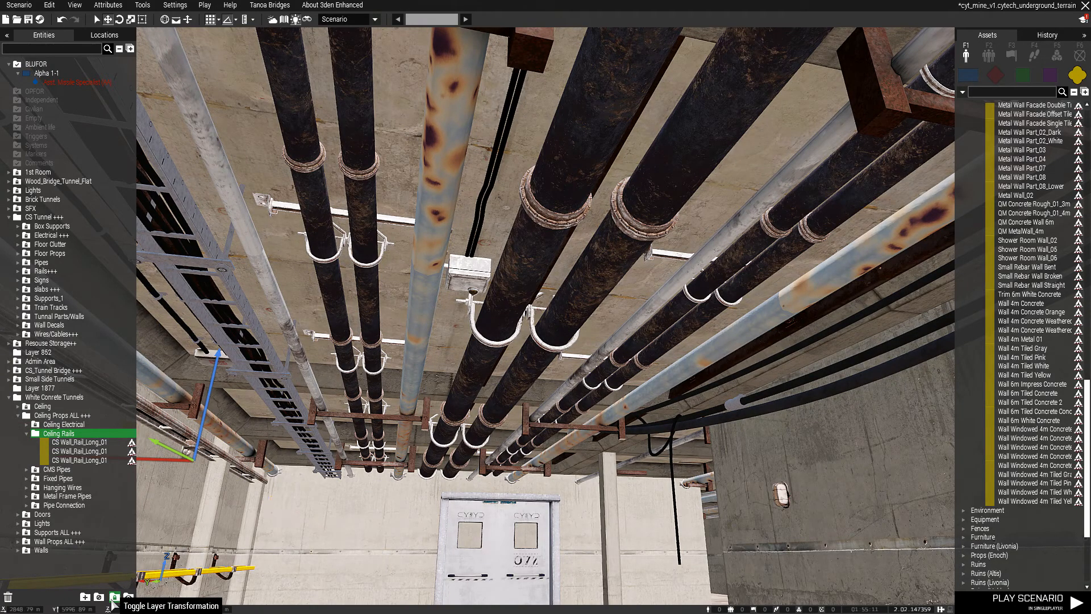
# Enable transformation for the CMS Pipes layer and examine the suspended pipe run with its hangers from outside.
pyautogui.click(57, 470)
pyautogui.moveTo(219, 476); pyautogui.dragTo(48, 583, button='right')
pyautogui.press('s')
pyautogui.press('w')
pyautogui.press('d')
pyautogui.press('q')
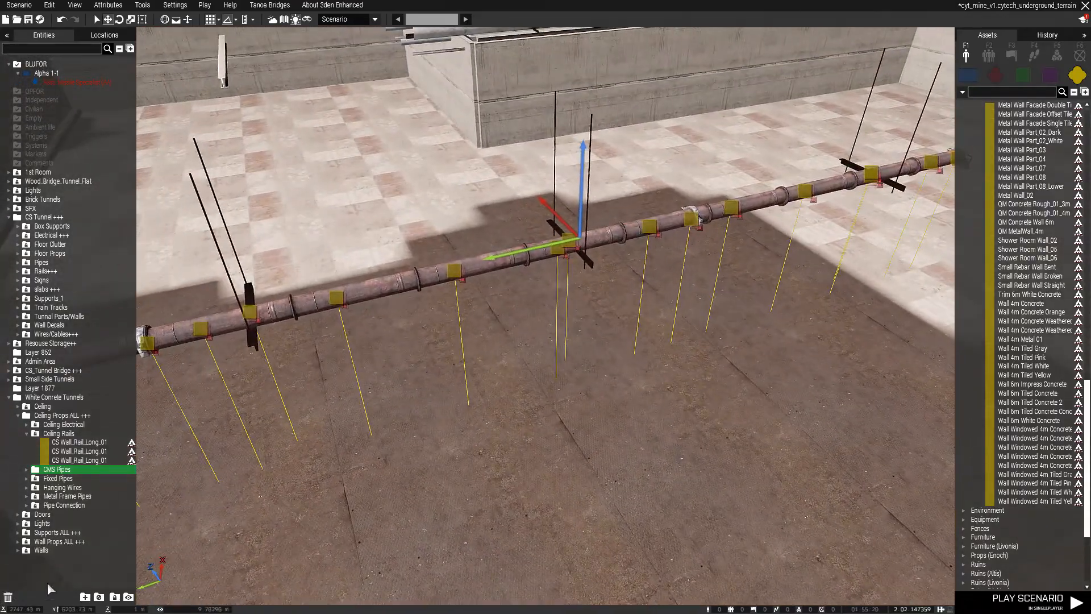
# Place a Metal Wall Part_02_Dark on the open ground and shift it farther back across the floor.
pyautogui.moveTo(360, 483); pyautogui.dragTo(807, 406, button='right')
pyautogui.moveTo(1025, 136); pyautogui.dragTo(463, 376)
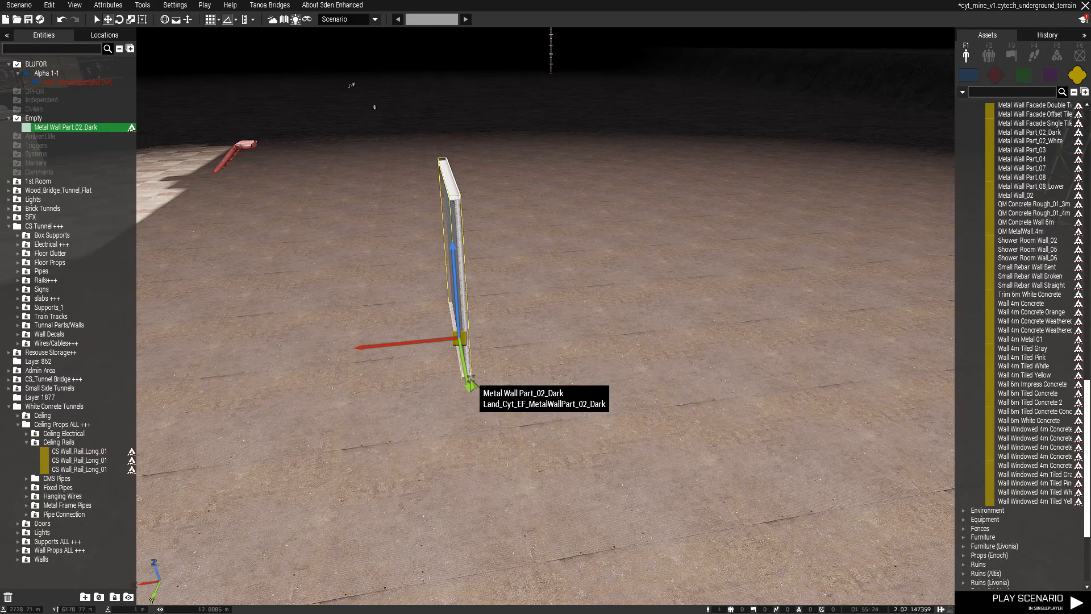
pyautogui.moveTo(461, 267); pyautogui.dragTo(674, 183)
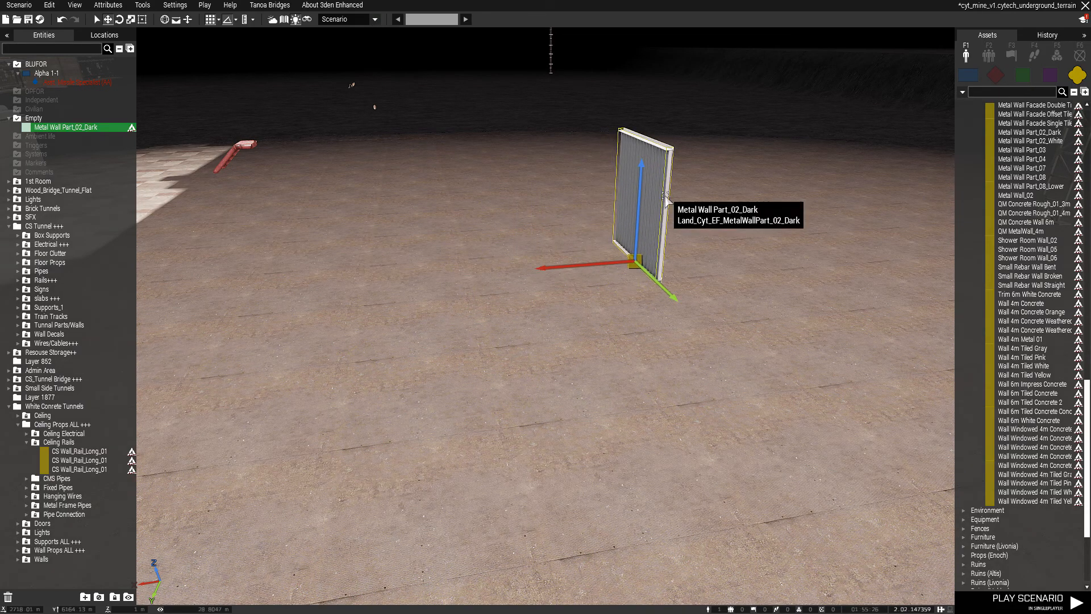
# Shift the Metal Wall Part_02_Dark slightly farther back and place three copies of it around it on the open ground.
pyautogui.moveTo(675, 232); pyautogui.dragTo(669, 224)
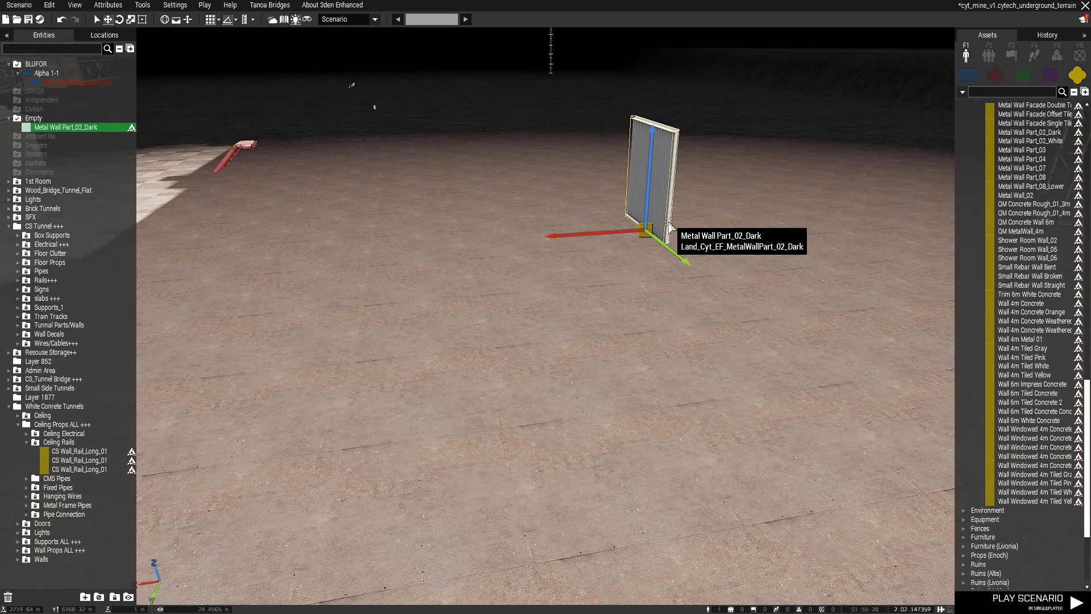
pyautogui.click(759, 275)
pyautogui.click(635, 296)
pyautogui.click(527, 264)
# Put all four metal wall parts into a new layer and rename that layer "Big room".
pyautogui.moveTo(458, 151); pyautogui.dragTo(851, 365)
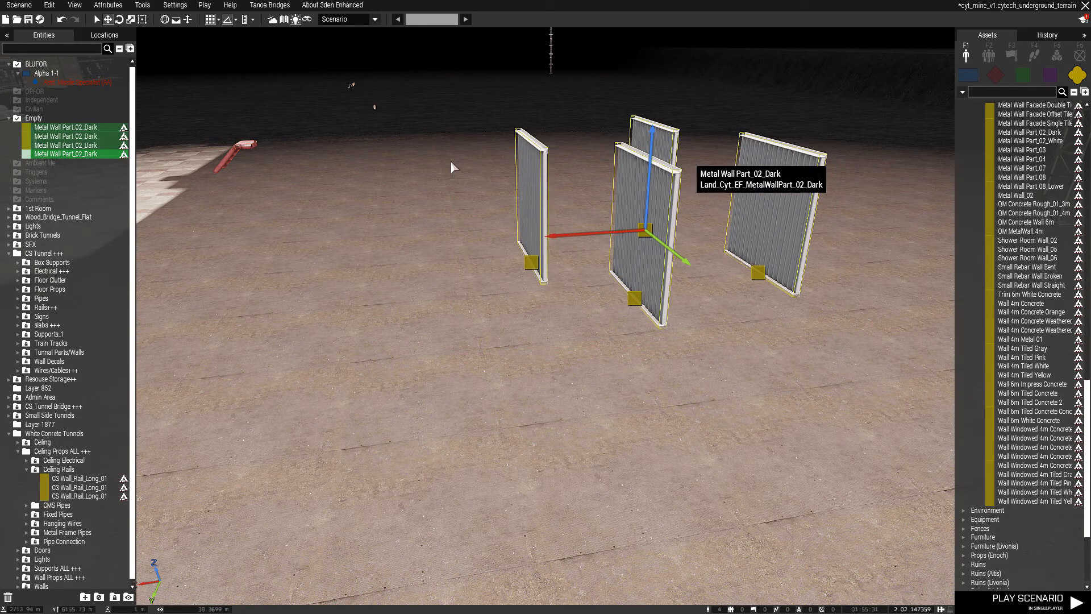
pyautogui.click(85, 598)
pyautogui.scroll(-1, 70, 458)
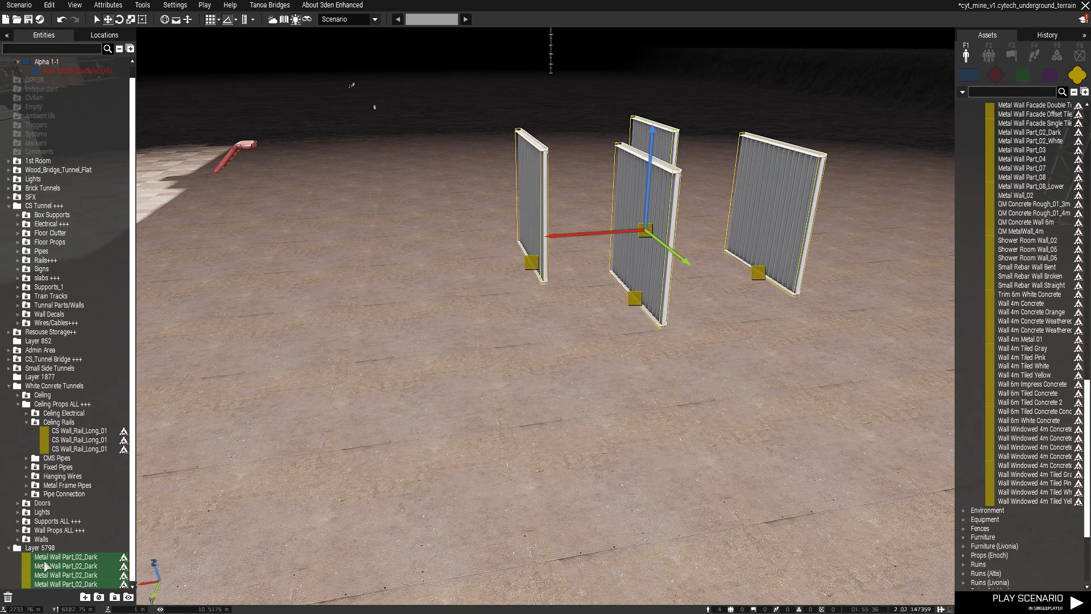
pyautogui.click(50, 550)
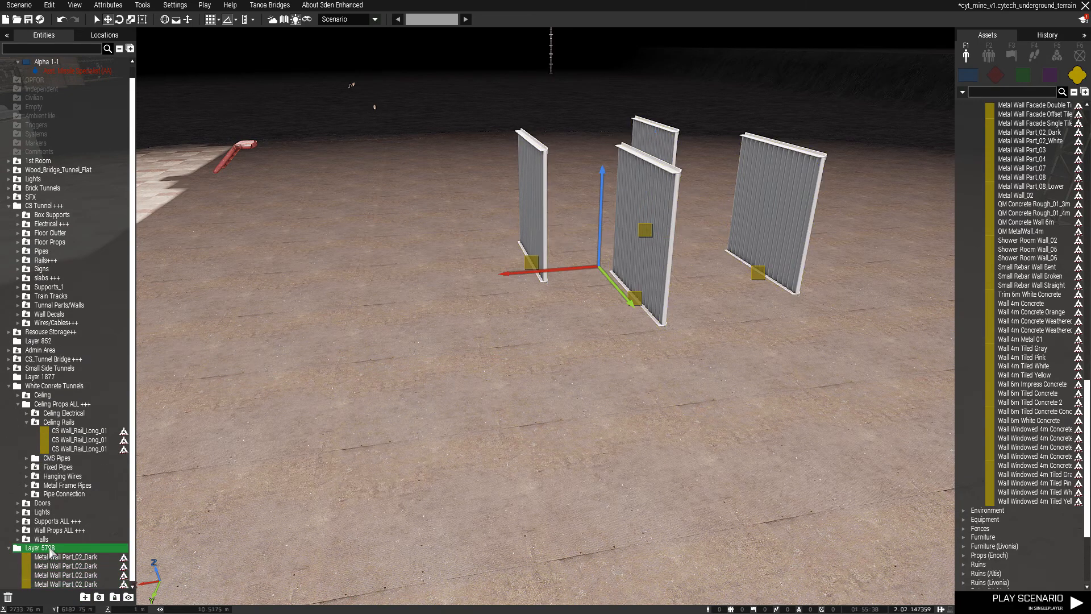
pyautogui.doubleClick(52, 550)
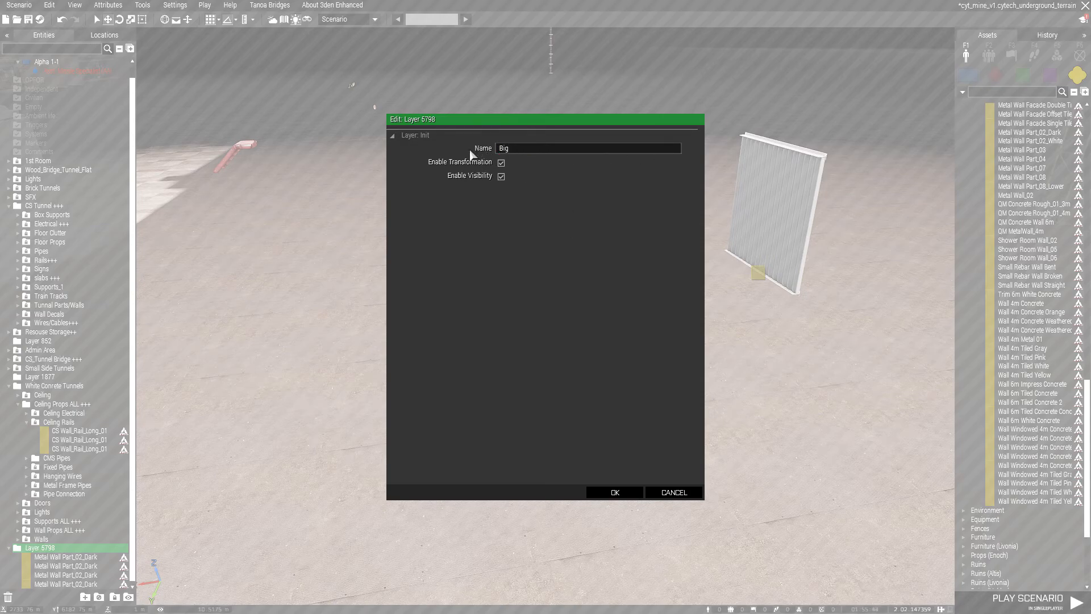
pyautogui.click(608, 493)
# Nest the four metal wall parts in a new sublayer of Big room and rename it "walls".
pyautogui.moveTo(358, 434); pyautogui.dragTo(827, 167)
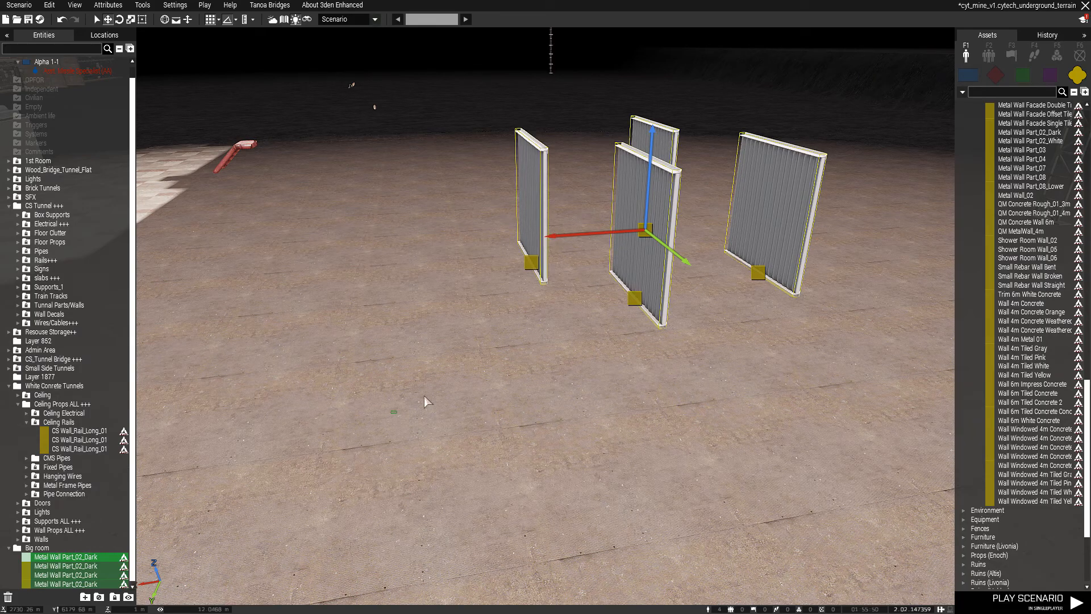
pyautogui.click(85, 596)
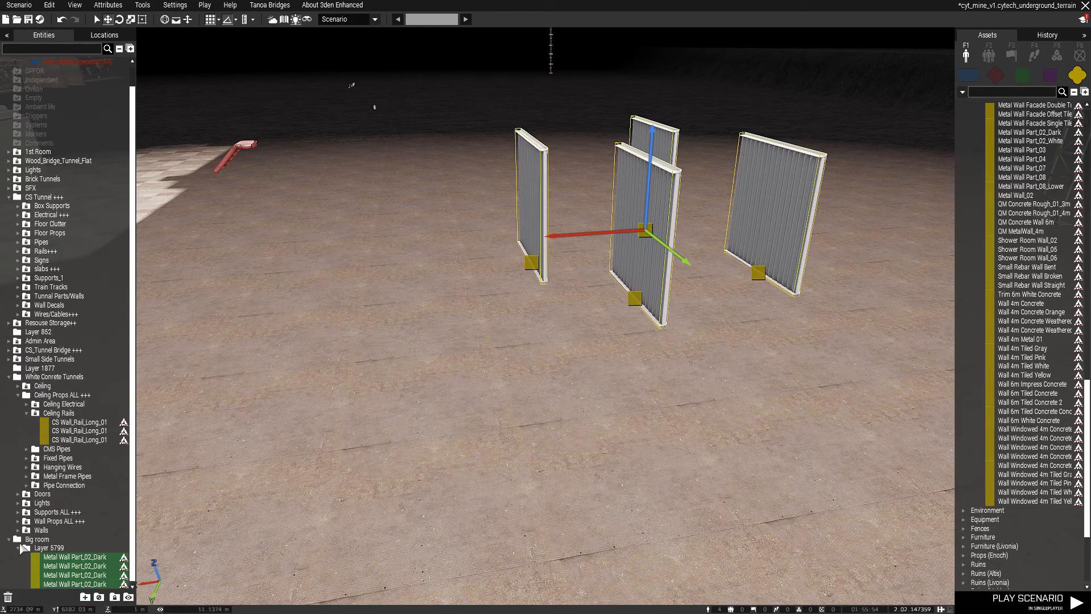
pyautogui.doubleClick(45, 547)
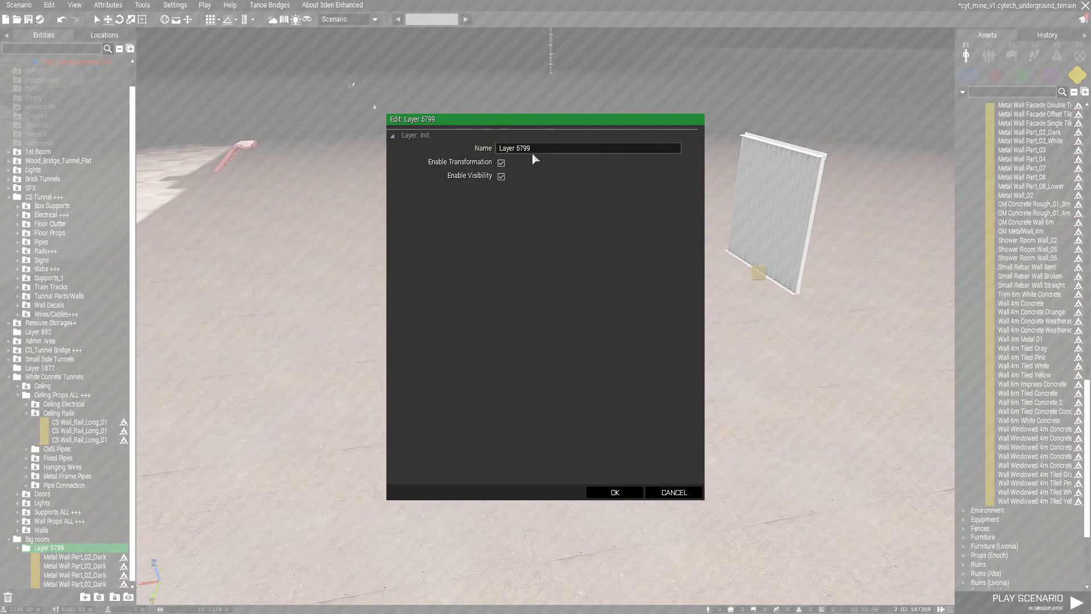
pyautogui.moveTo(533, 150); pyautogui.dragTo(488, 151)
pyautogui.press('Return')
pyautogui.click(18, 549)
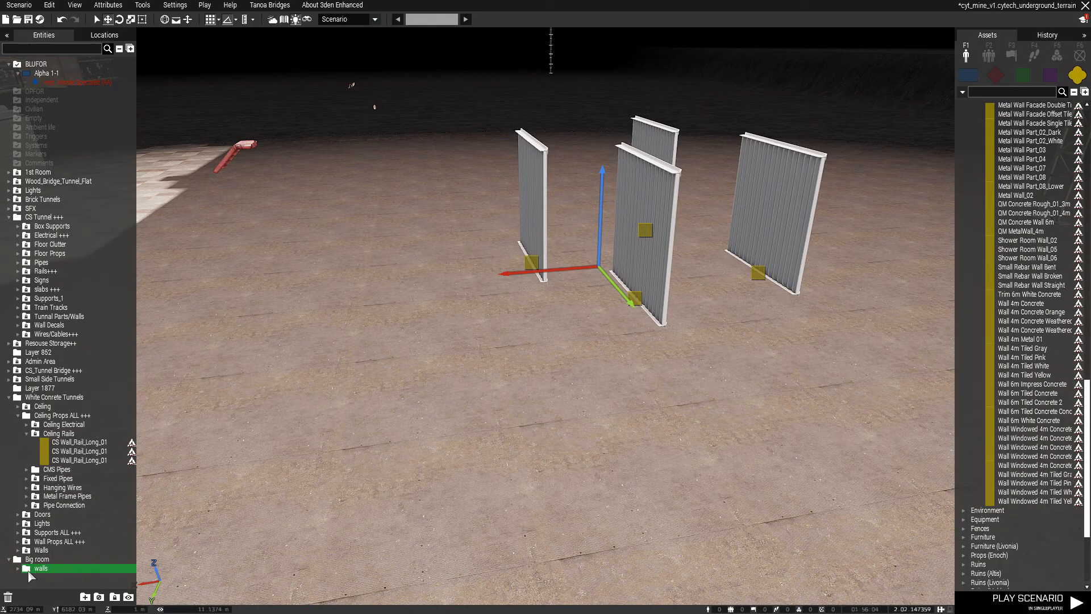
pyautogui.click(21, 569)
pyautogui.scroll(-3, 506, 398)
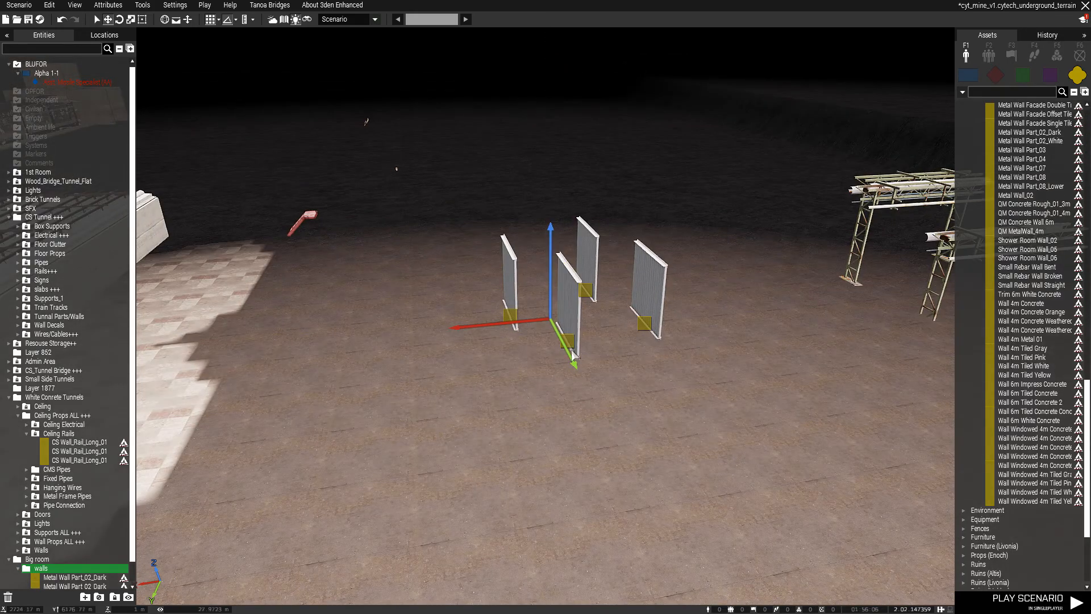
# Put the nearest metal wall part into its own new sublayer inside the walls layer.
pyautogui.click(580, 346)
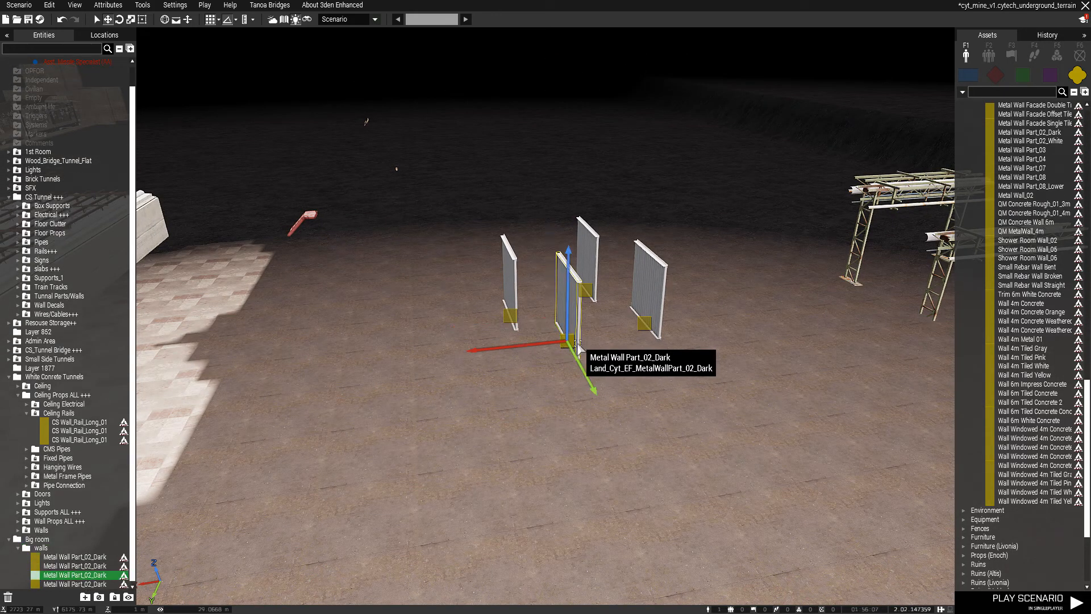
pyautogui.click(85, 596)
pyautogui.click(50, 577)
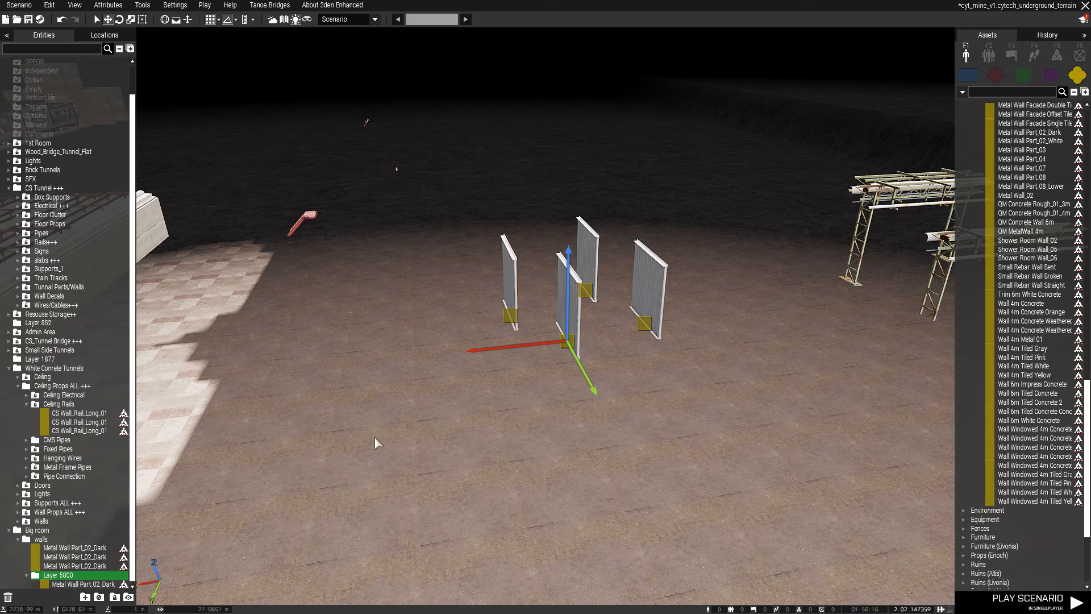
# Select all four metal wall parts and shift them together toward the tiled floor of the white tunnels.
pyautogui.moveTo(460, 207); pyautogui.dragTo(780, 437)
pyautogui.moveTo(647, 318); pyautogui.dragTo(585, 334)
# Examine the white concrete tunnels with their ceiling rails, tiled floor and the open ground around the metal walls.
pyautogui.moveTo(701, 414); pyautogui.dragTo(632, 419, button='right')
pyautogui.press('a')
pyautogui.press('w')
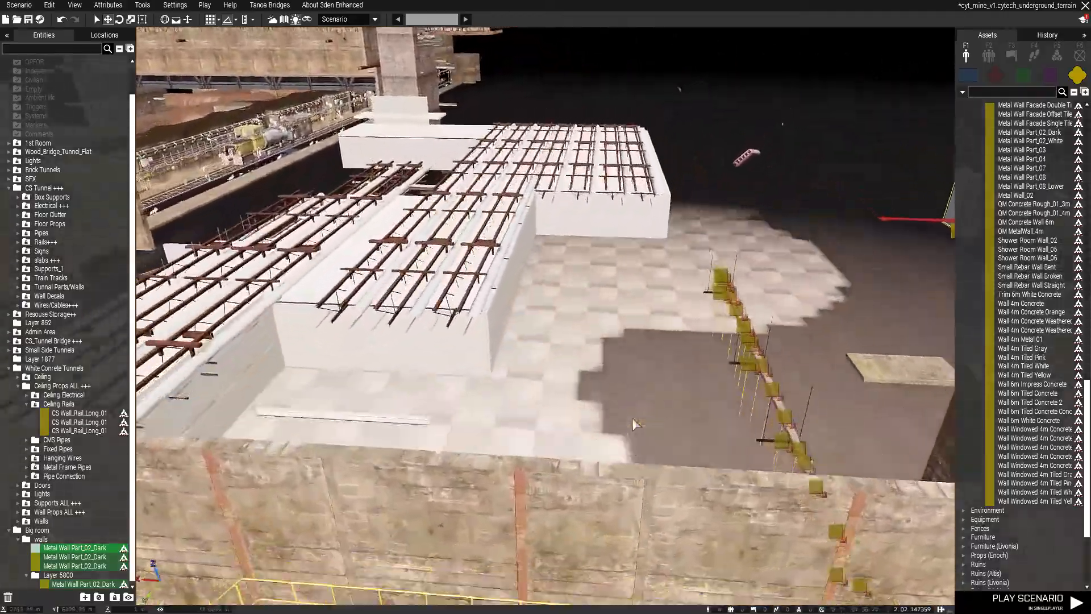
pyautogui.scroll(5, 483, 443)
pyautogui.moveTo(477, 455); pyautogui.dragTo(655, 406, button='right')
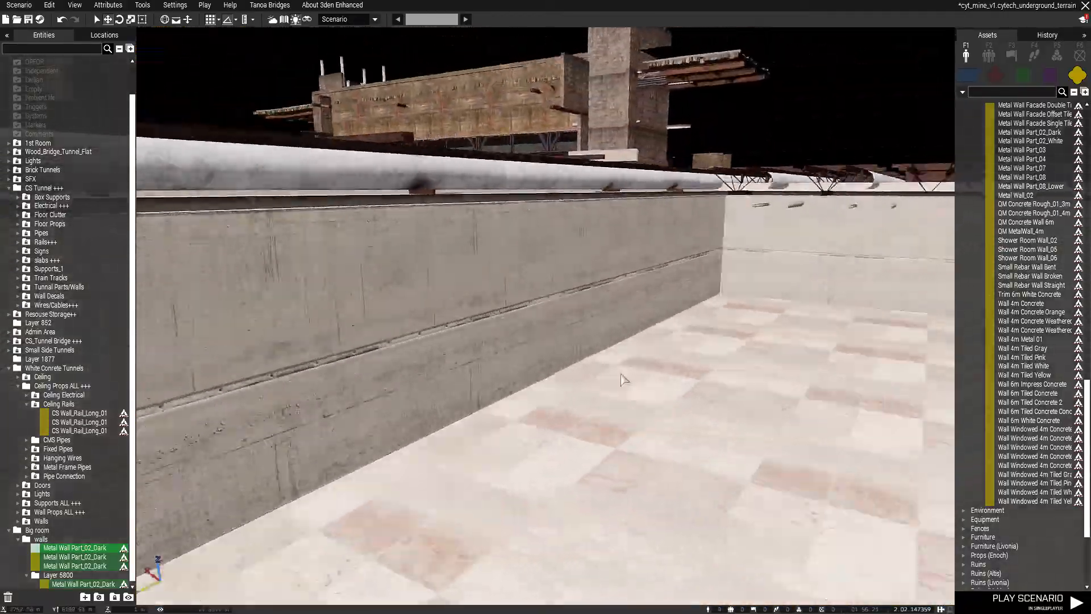
pyautogui.press('d')
pyautogui.press('q')
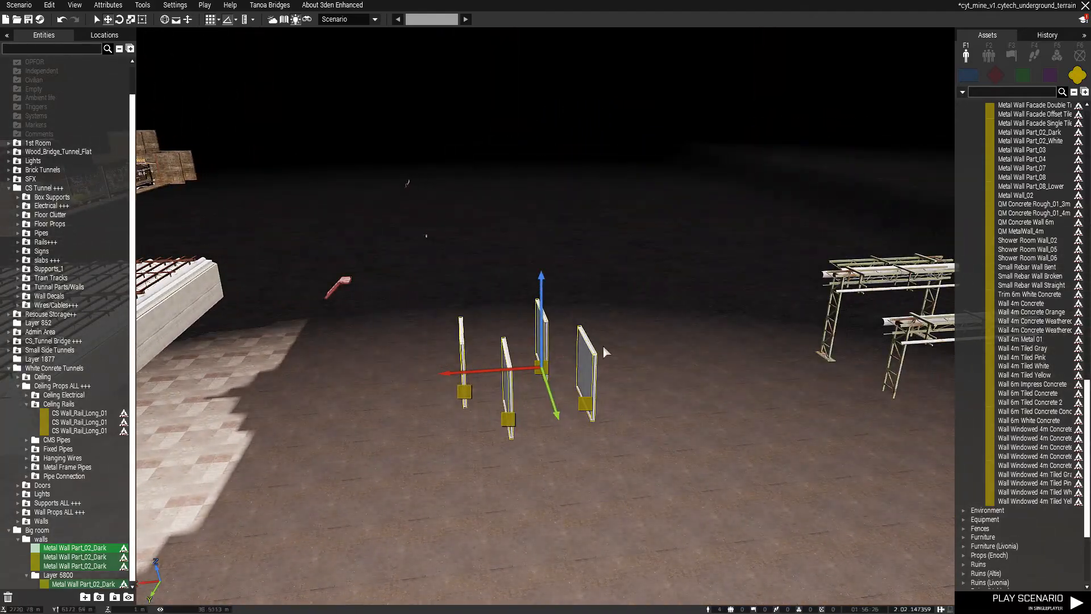
pyautogui.moveTo(526, 396); pyautogui.dragTo(398, 227, button='right')
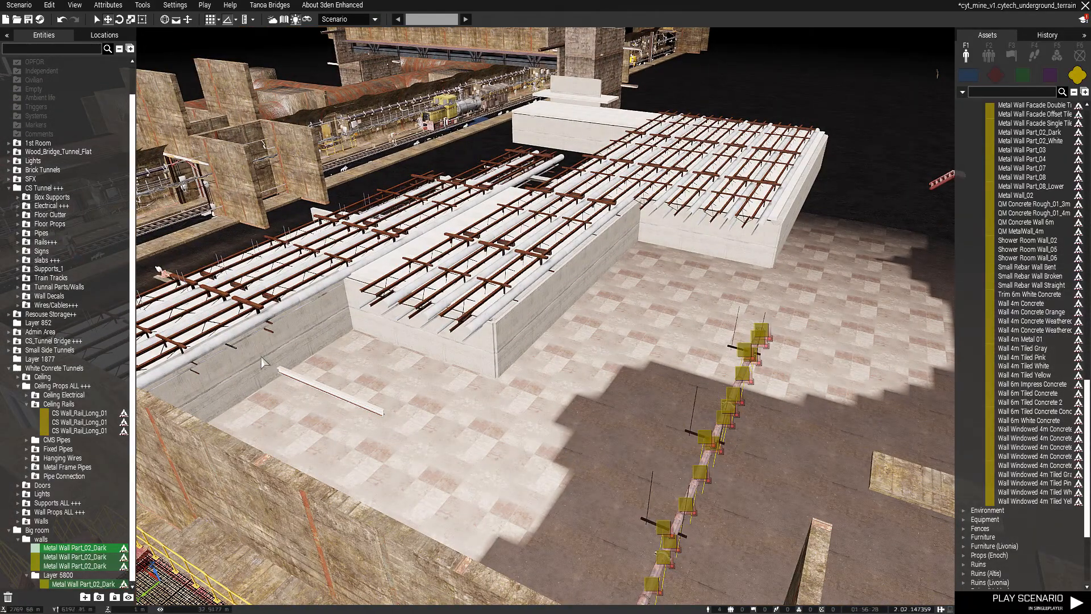
pyautogui.moveTo(355, 403); pyautogui.dragTo(251, 378, button='right')
pyautogui.press('w')
pyautogui.press('d')
pyautogui.press('a')
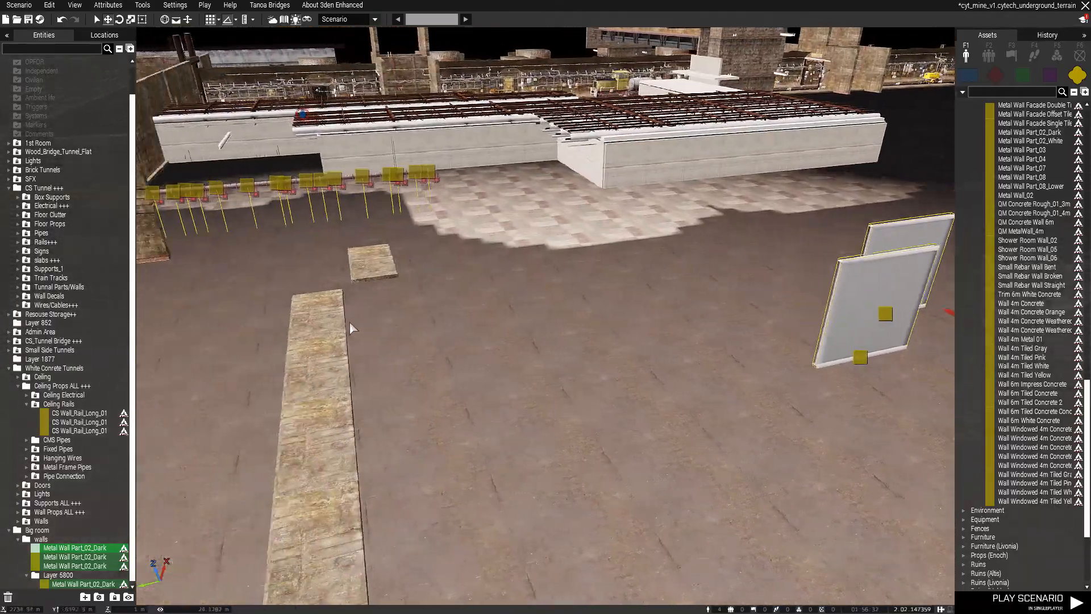
pyautogui.press('w')
pyautogui.scroll(3, 383, 331)
pyautogui.press('w')
pyautogui.moveTo(388, 333); pyautogui.dragTo(501, 449, button='right')
pyautogui.scroll(-10, 502, 455)
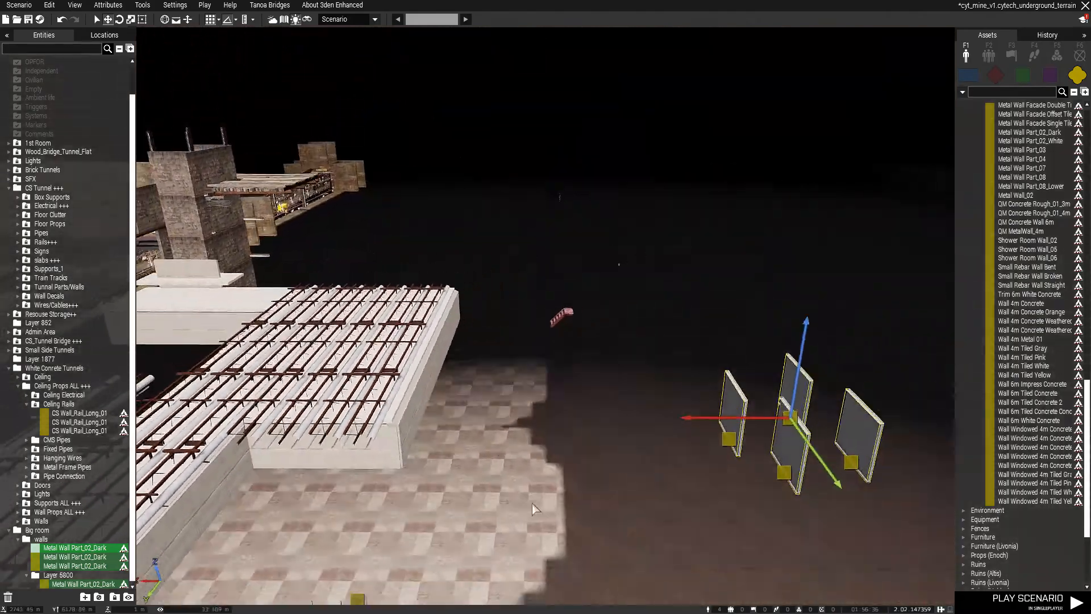
pyautogui.scroll(3, 424, 503)
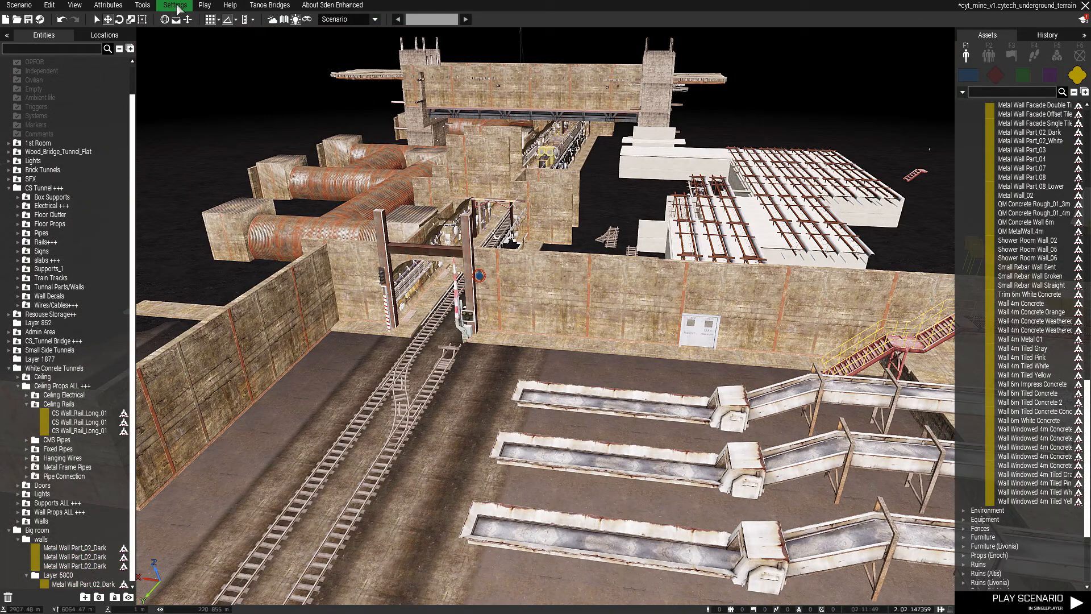
# Choose the Underground overall quality preset in the video options and accept the settings.
pyautogui.click(176, 7)
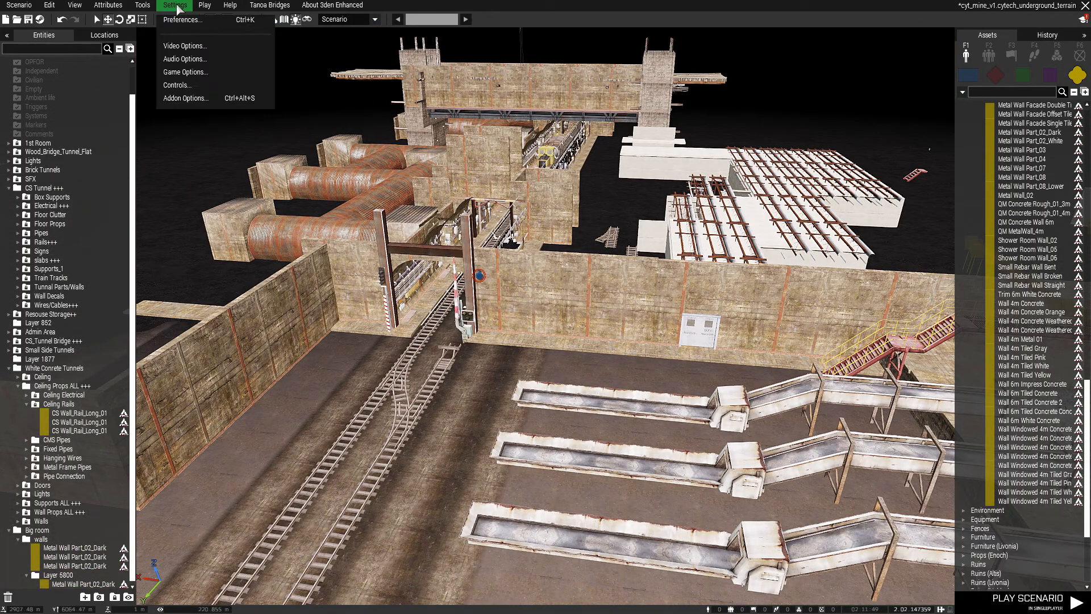
pyautogui.click(193, 50)
pyautogui.click(498, 173)
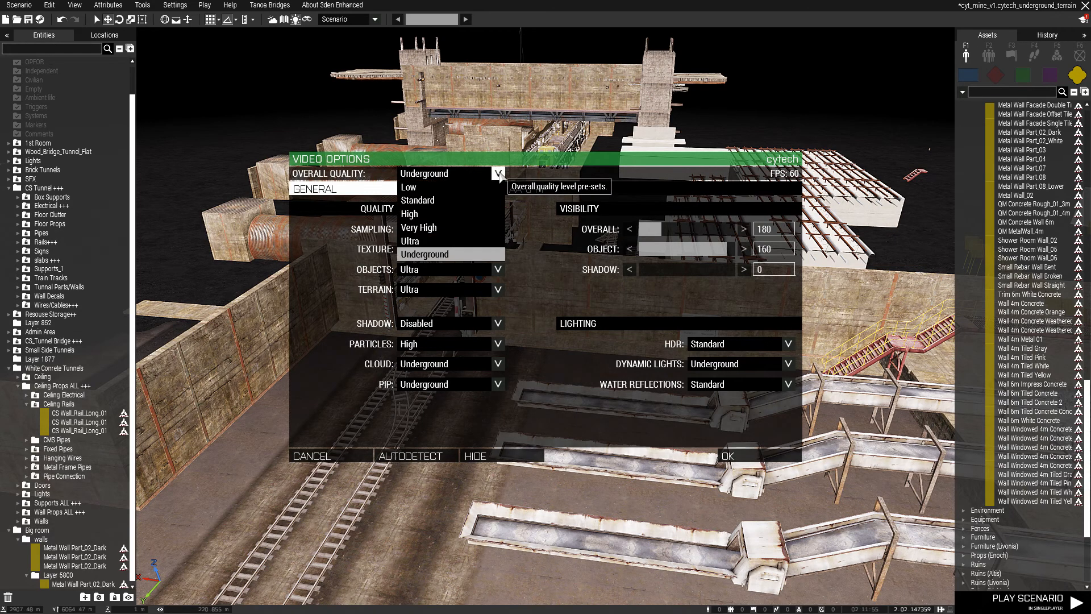
pyautogui.click(436, 256)
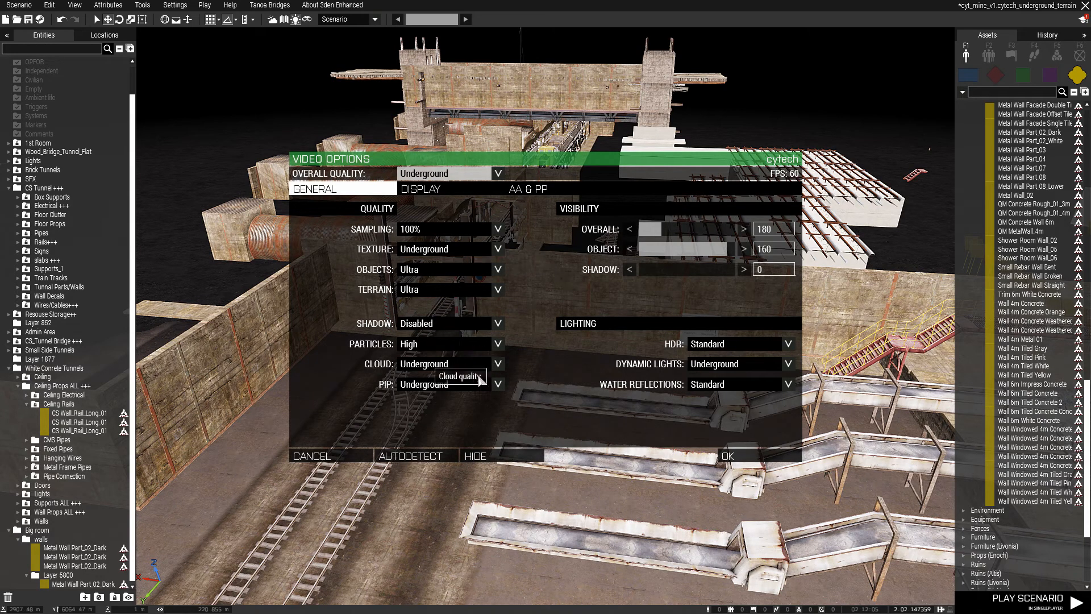
pyautogui.click(727, 456)
# Examine the train tunnel, its rusted side tunnels and the neighbouring white tunnel roofs from above.
pyautogui.press('d')
pyautogui.moveTo(670, 413); pyautogui.dragTo(529, 332, button='right')
pyautogui.press('w')
pyautogui.press('q')
pyautogui.press('w')
pyautogui.press('s')
pyautogui.press('q')
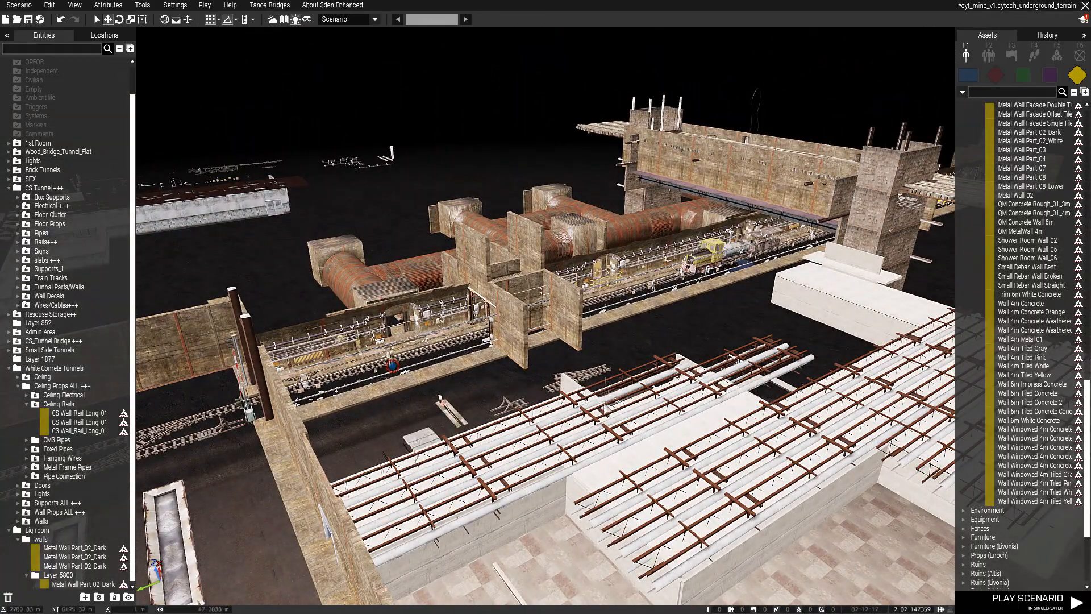
pyautogui.press('w')
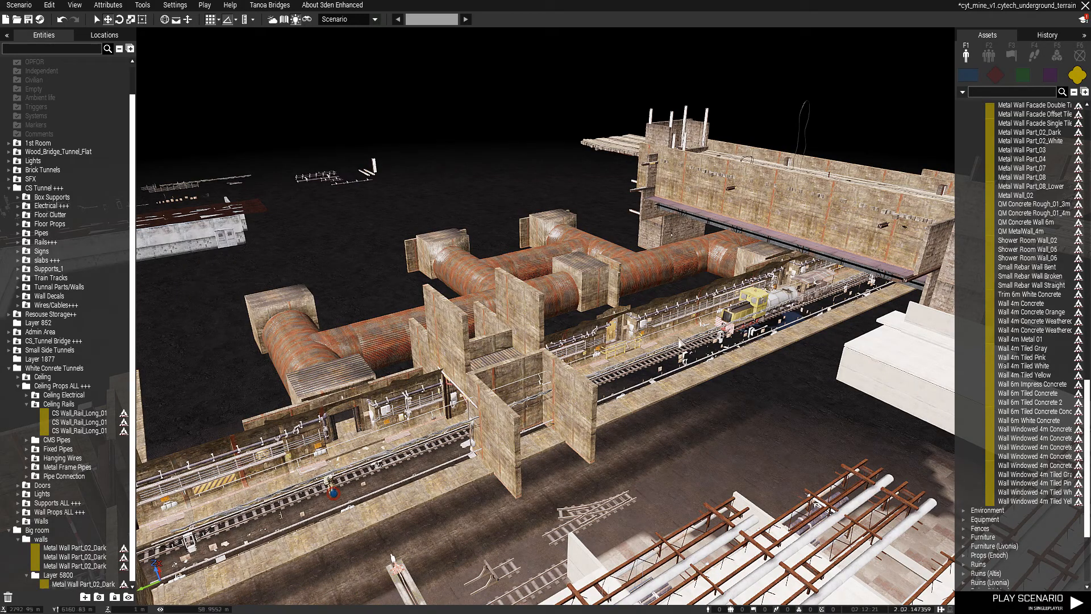
pyautogui.press('a')
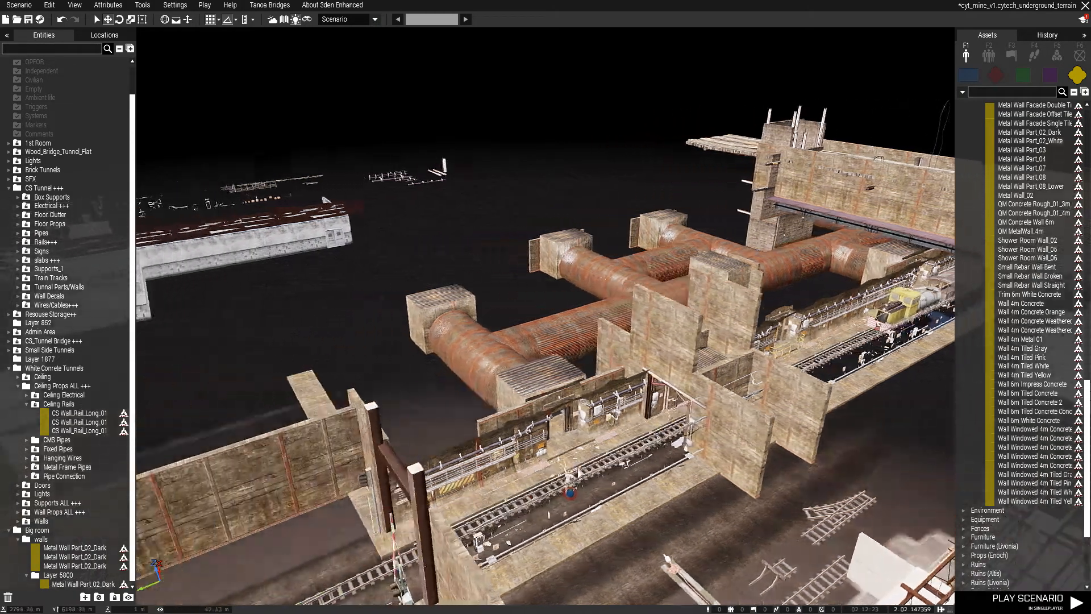
pyautogui.press('w')
pyautogui.press('z')
# Survey the whole mine layout from farther out, including the entrance gate, walled first room, conveyors and stairs.
pyautogui.moveTo(534, 567); pyautogui.dragTo(616, 533, button='right')
pyautogui.press('w')
pyautogui.press('s')
pyautogui.press('q')
pyautogui.press('s')
pyautogui.press('q')
pyautogui.press('d')
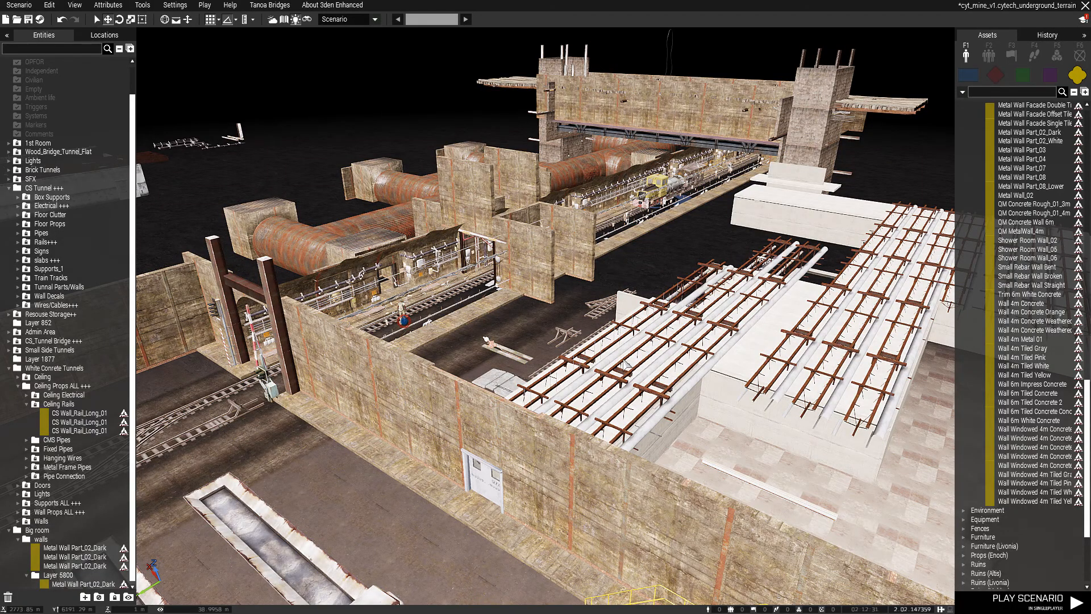
pyautogui.press('d')
pyautogui.moveTo(626, 364); pyautogui.dragTo(574, 393, button='right')
pyautogui.press('w')
pyautogui.press('s')
pyautogui.moveTo(358, 411); pyautogui.dragTo(613, 363, button='right')
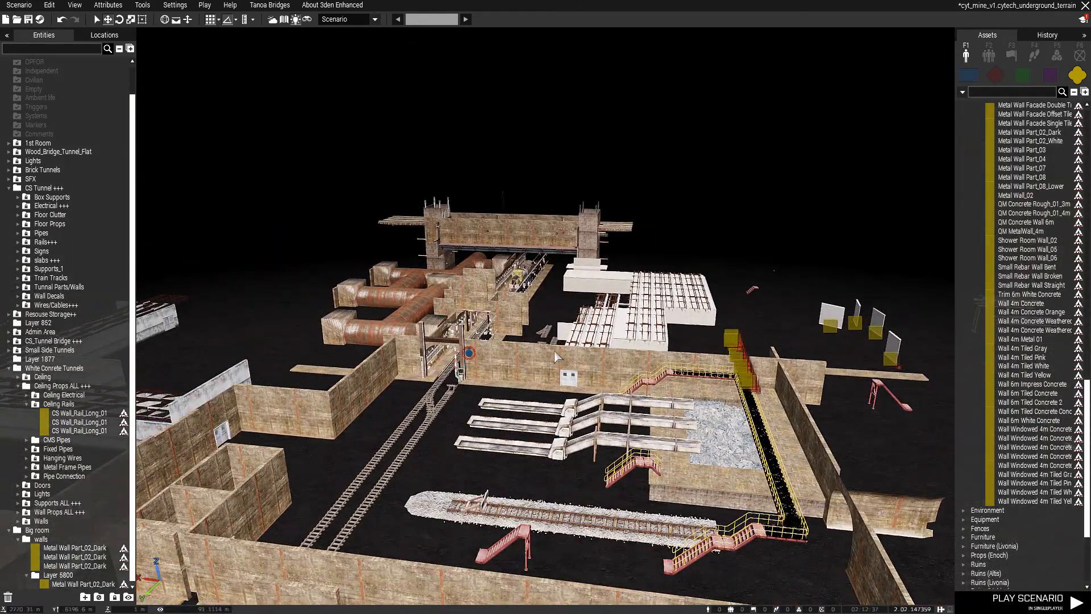
# Review the General, Display, and AA & PP settings in the video options.
pyautogui.click(144, 5)
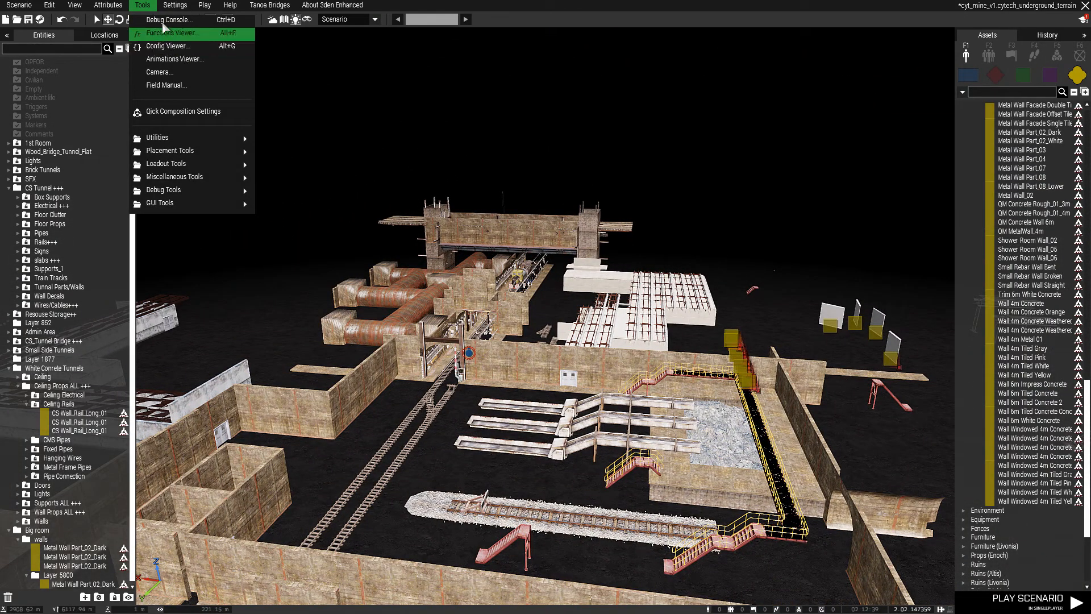
pyautogui.moveTo(189, 5)
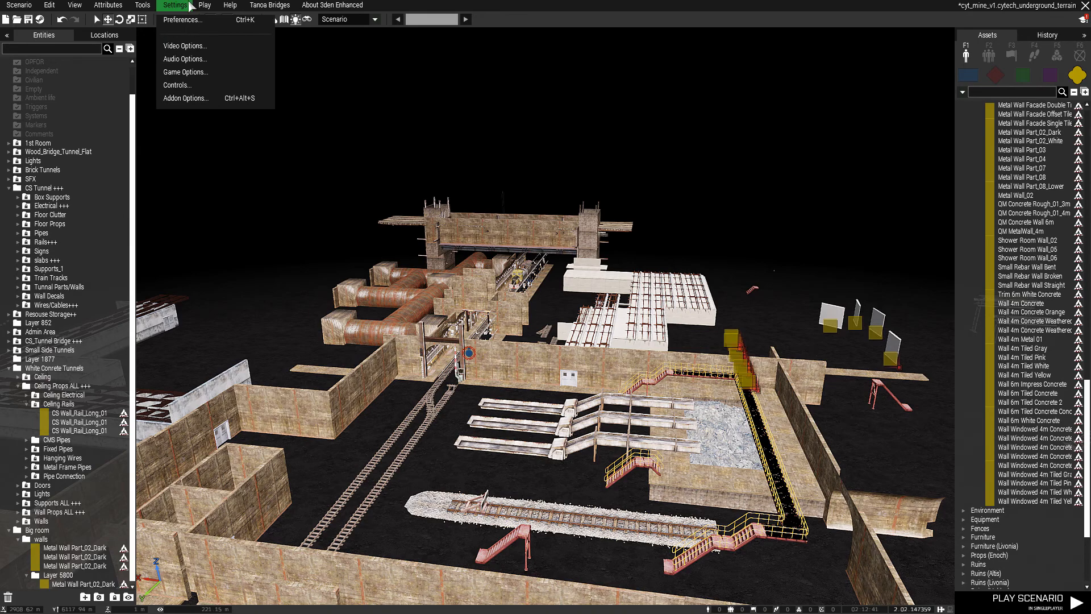
pyautogui.click(187, 46)
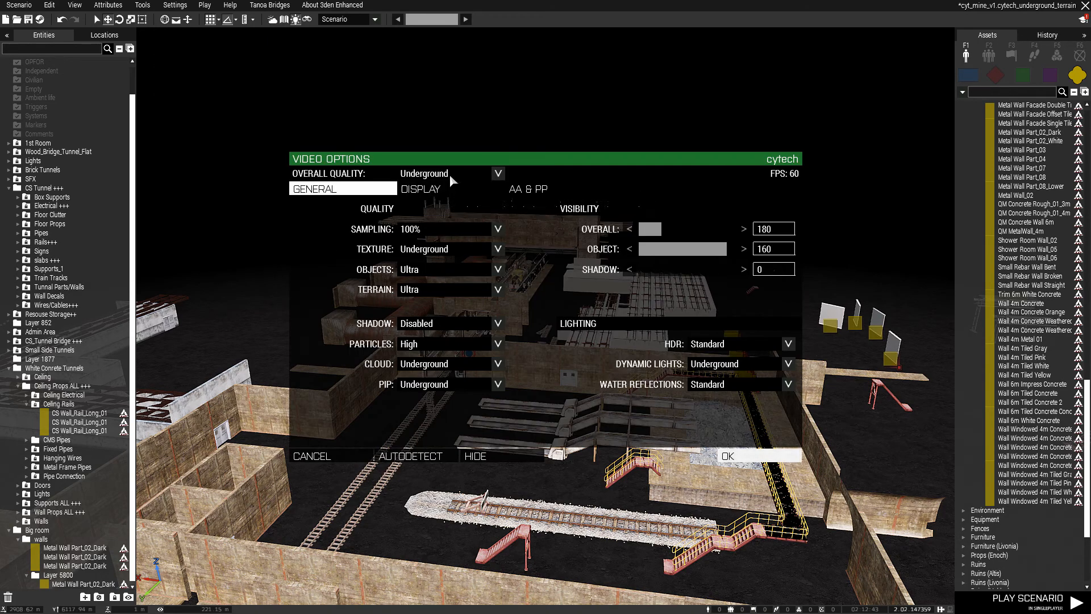
pyautogui.click(465, 193)
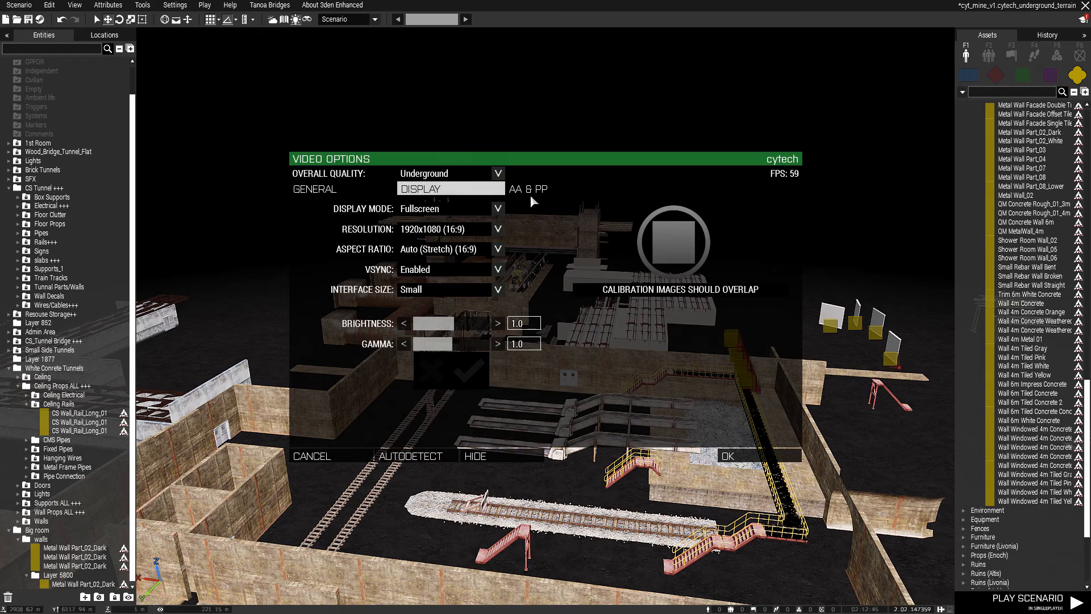
pyautogui.click(530, 192)
pyautogui.click(362, 192)
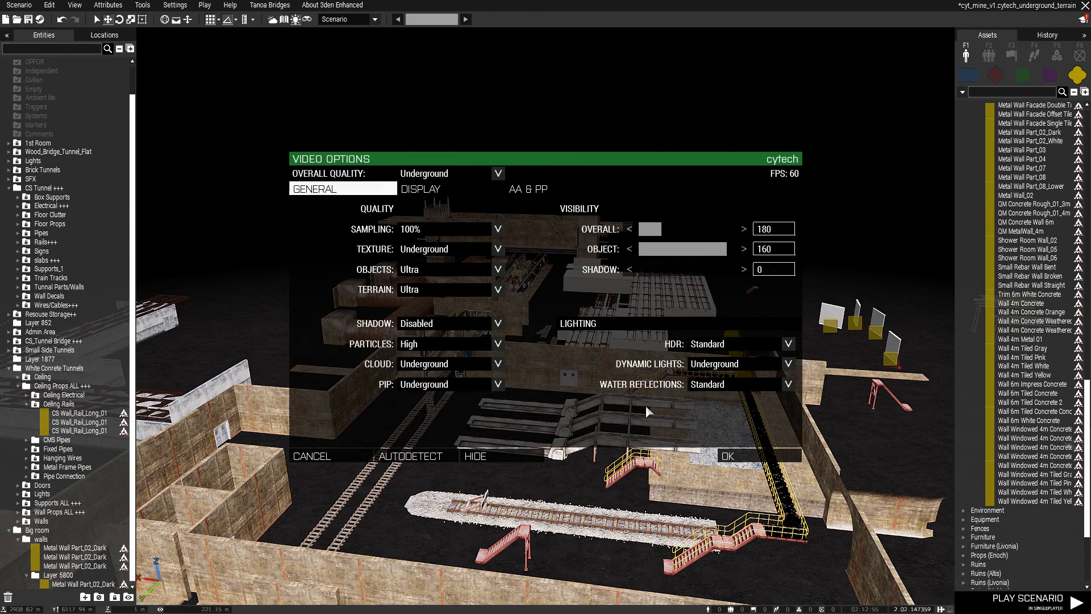
pyautogui.click(421, 189)
pyautogui.click(528, 190)
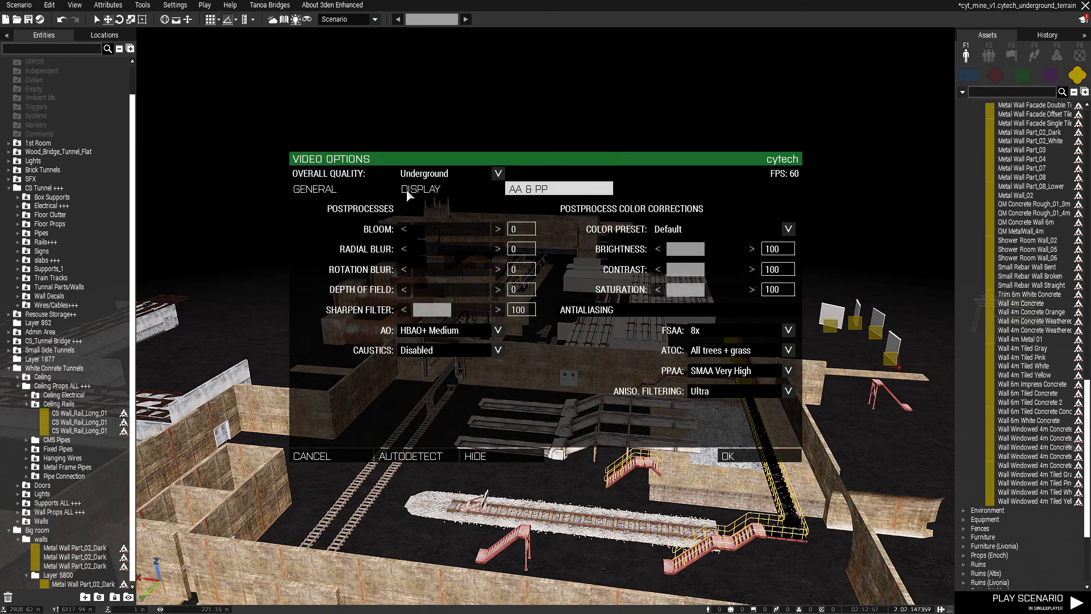
pyautogui.click(343, 192)
pyautogui.click(482, 192)
pyautogui.click(534, 193)
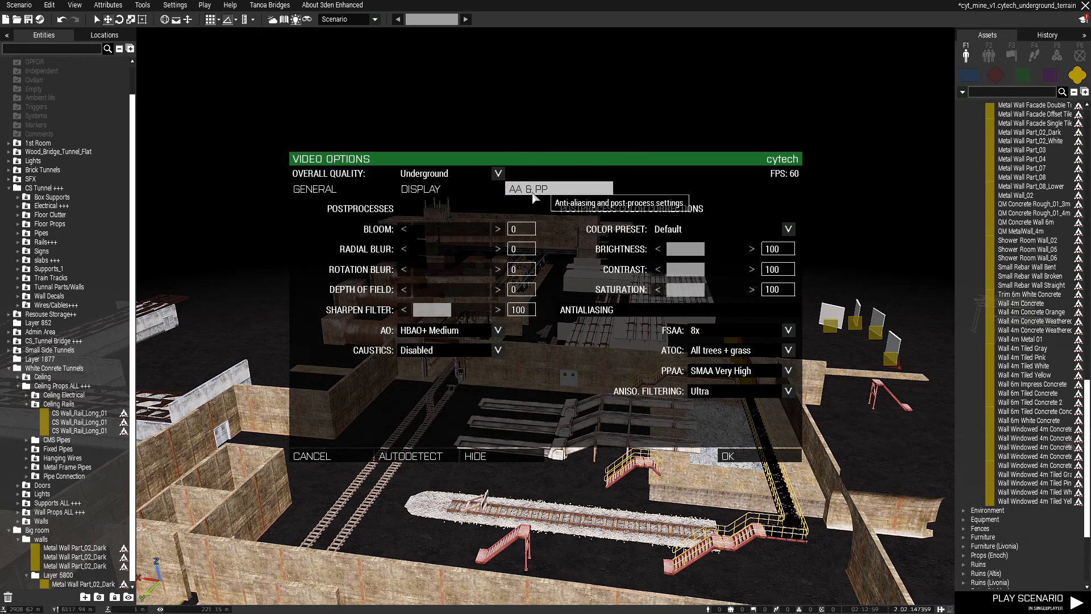
pyautogui.click(359, 192)
pyautogui.click(406, 192)
pyautogui.click(537, 192)
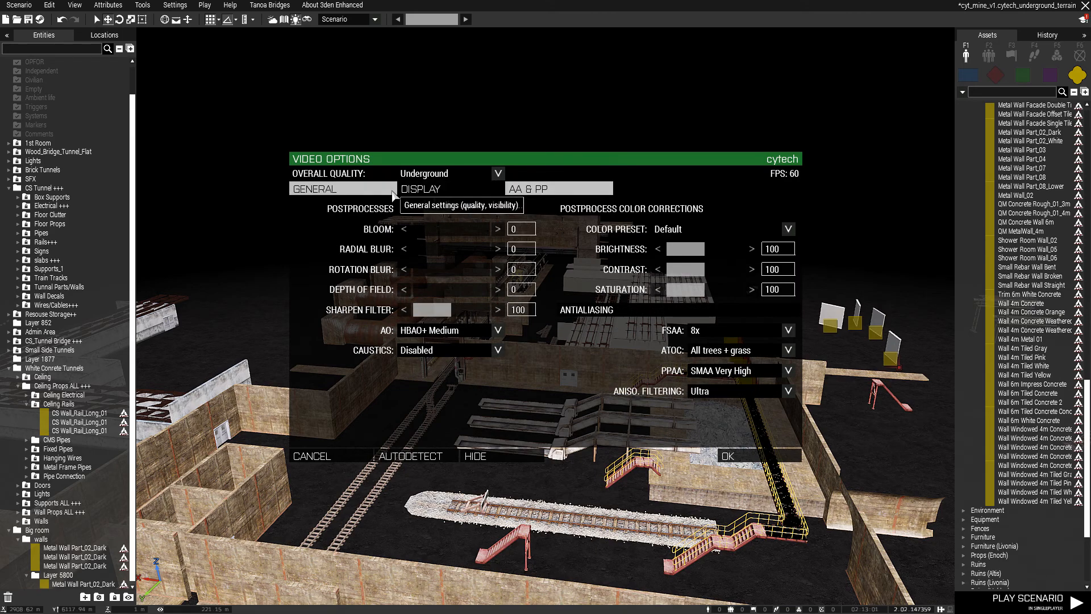
# Recheck the General, Display, and AA & PP pages of the video options and accept the settings.
pyautogui.click(375, 193)
pyautogui.click(435, 193)
pyautogui.click(532, 192)
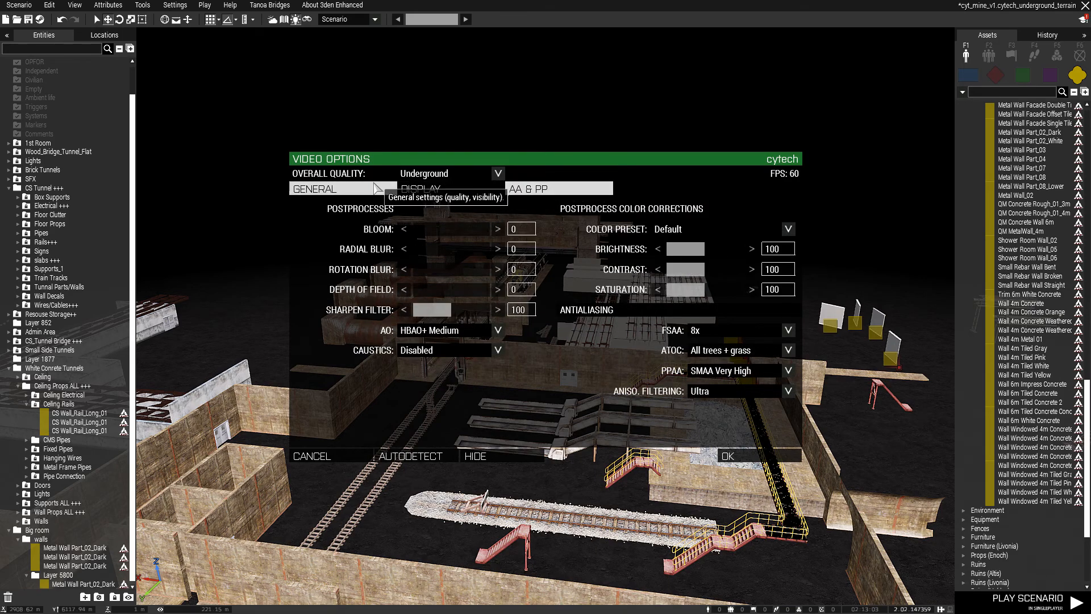
pyautogui.click(367, 193)
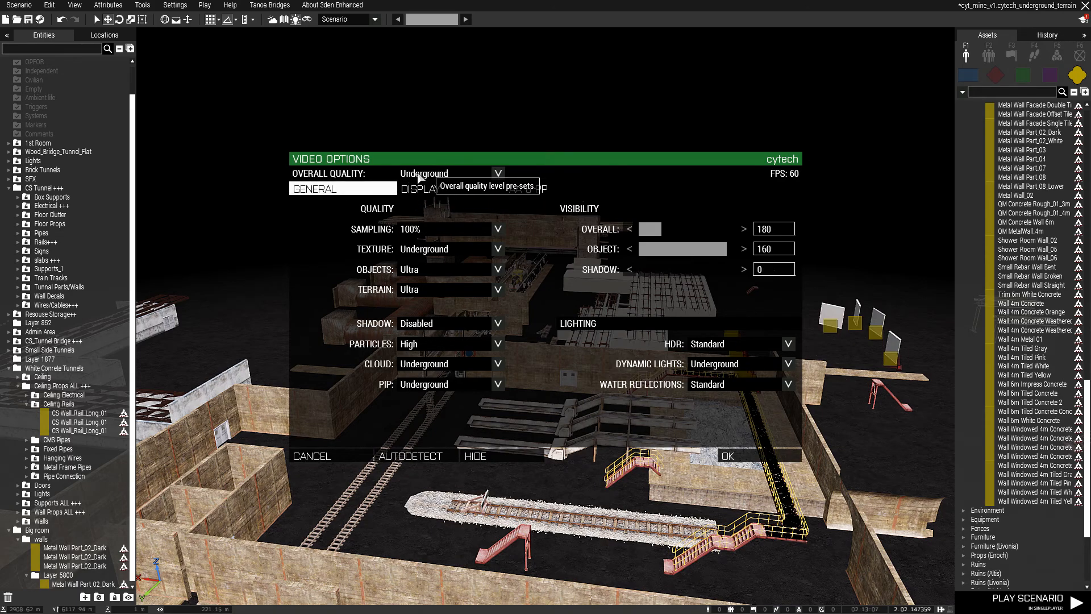
pyautogui.click(440, 191)
pyautogui.click(602, 190)
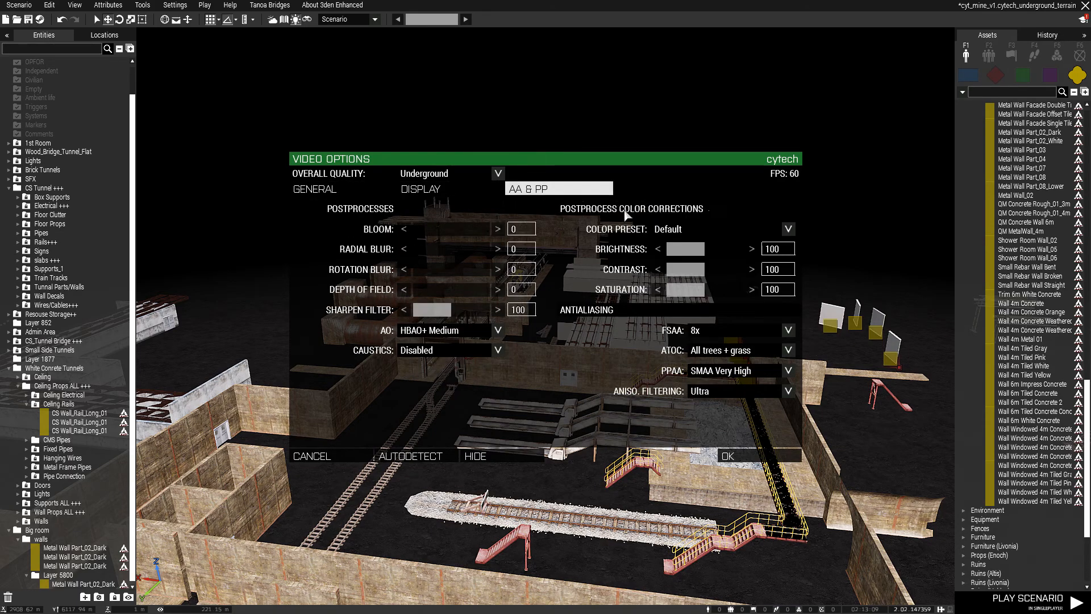
pyautogui.click(332, 193)
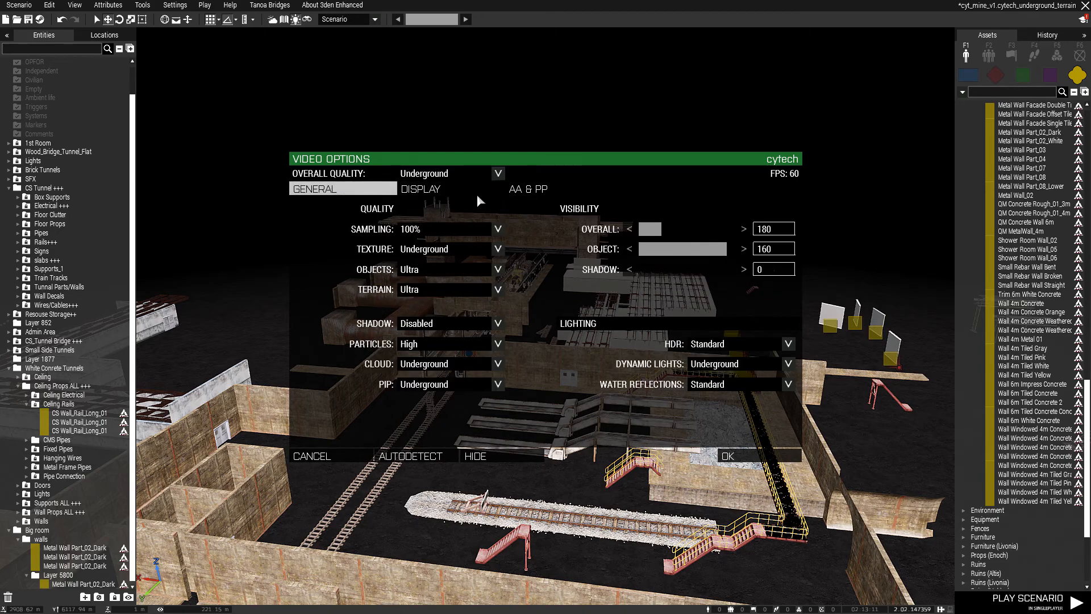
pyautogui.click(438, 191)
pyautogui.click(568, 191)
pyautogui.click(345, 195)
pyautogui.click(435, 191)
pyautogui.click(568, 190)
pyautogui.click(344, 193)
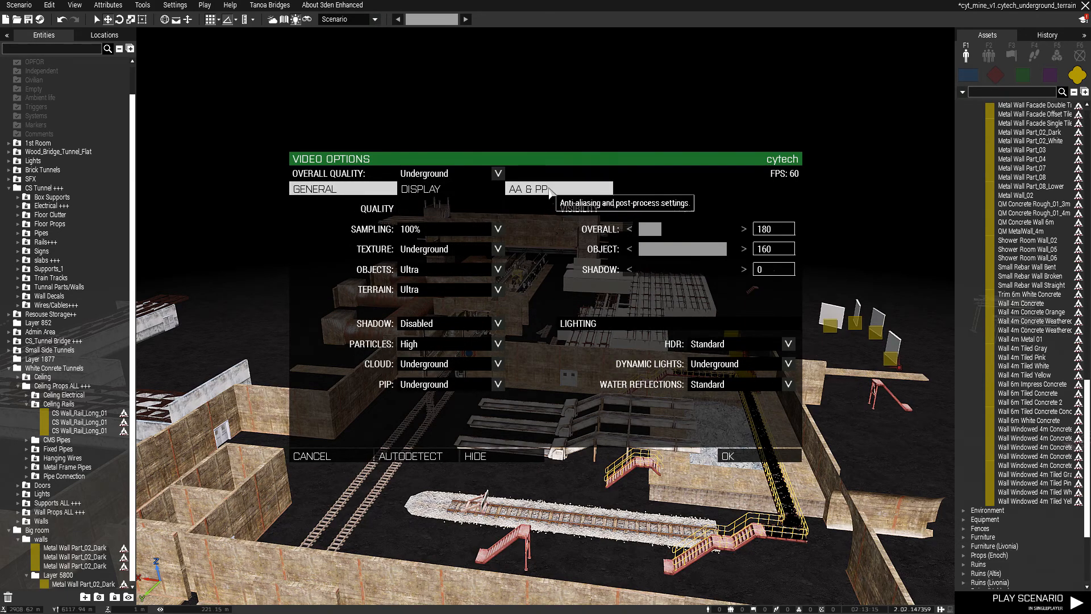
pyautogui.click(550, 193)
pyautogui.click(420, 190)
pyautogui.click(340, 191)
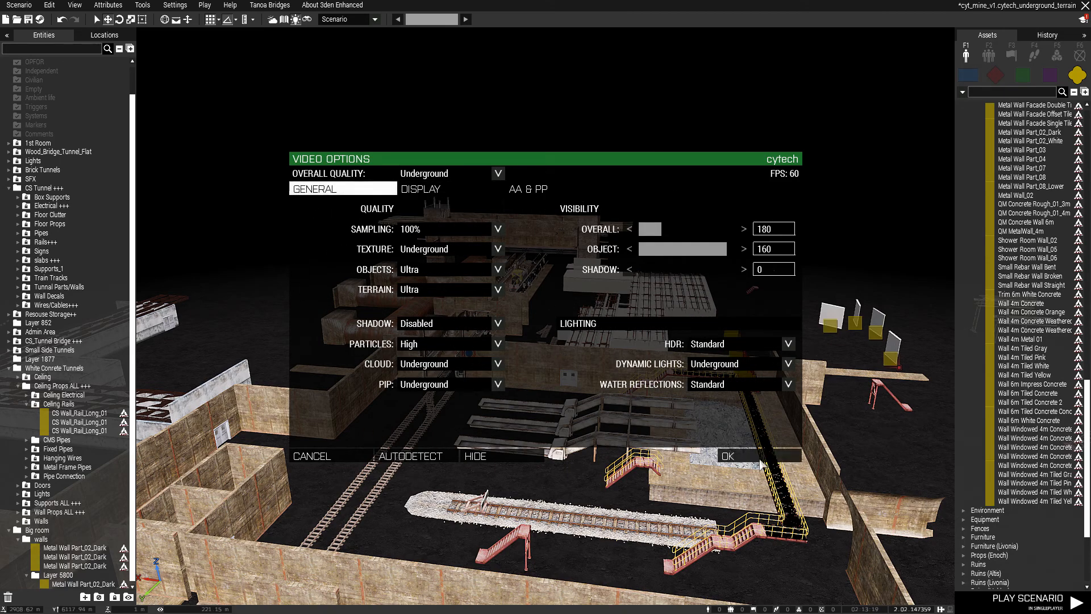
pyautogui.click(761, 464)
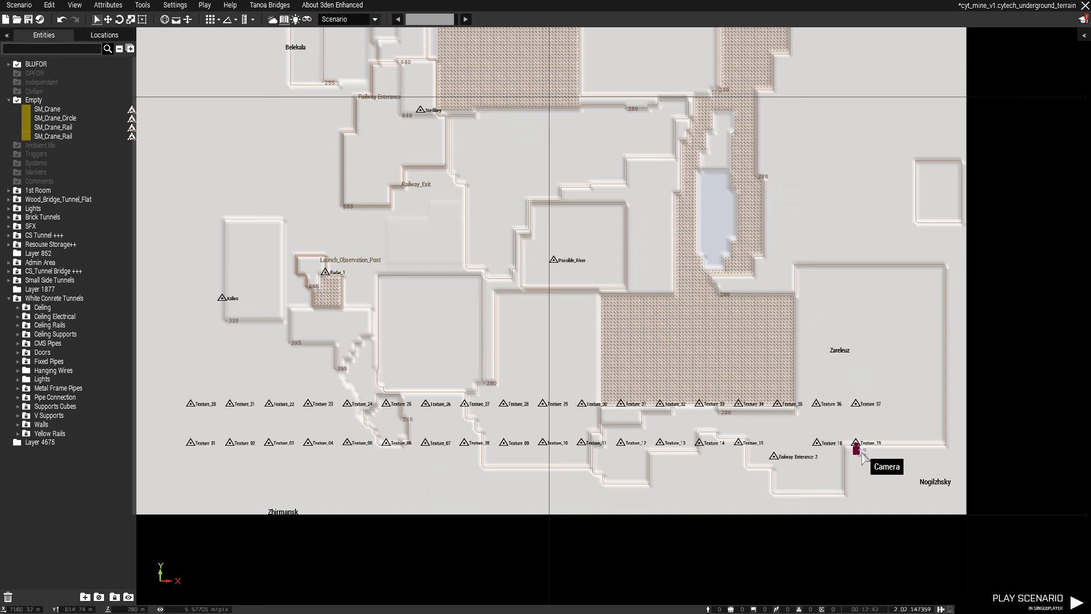
# Inspect the terrain's ground textures at the Texture_19, Texture_18 and Texture_10 map locations.
pyautogui.press('m')
pyautogui.scroll(-4, 691, 447)
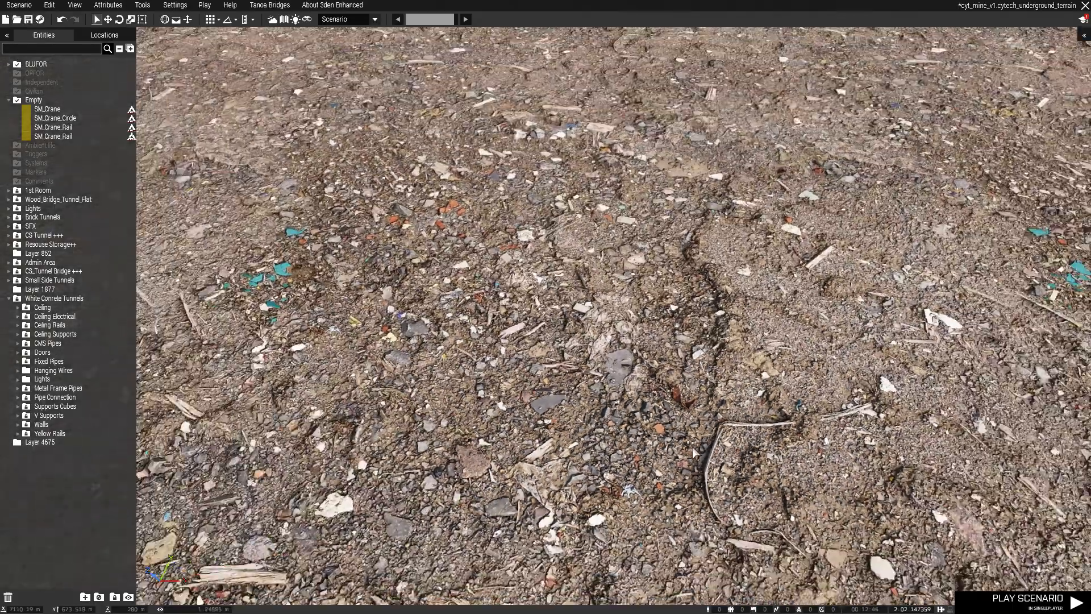
pyautogui.moveTo(598, 482); pyautogui.dragTo(502, 333, button='right')
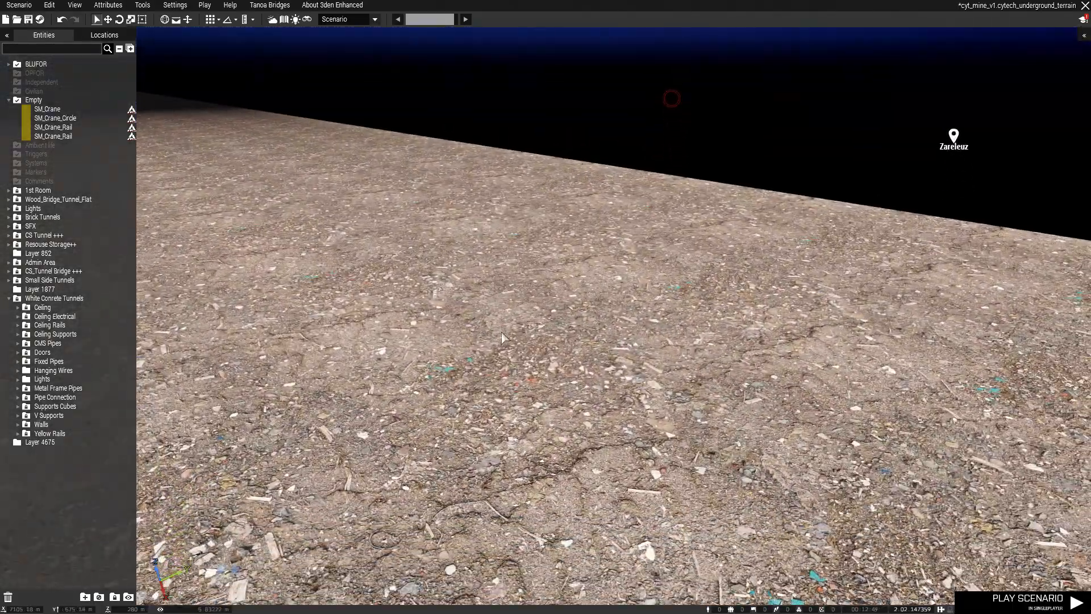
pyautogui.press('m')
pyautogui.press('m')
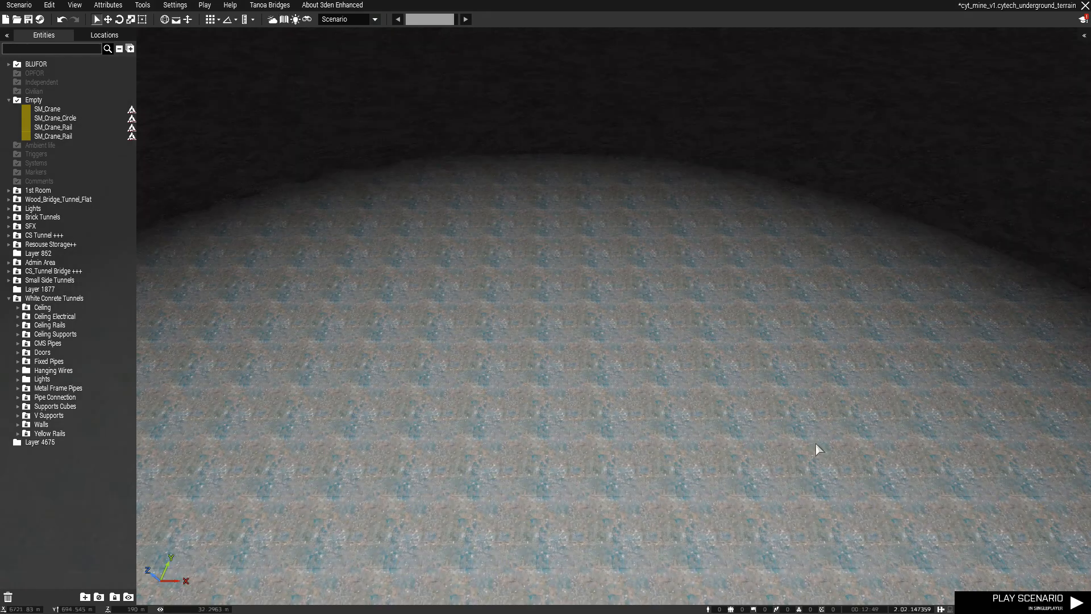
pyautogui.press('m')
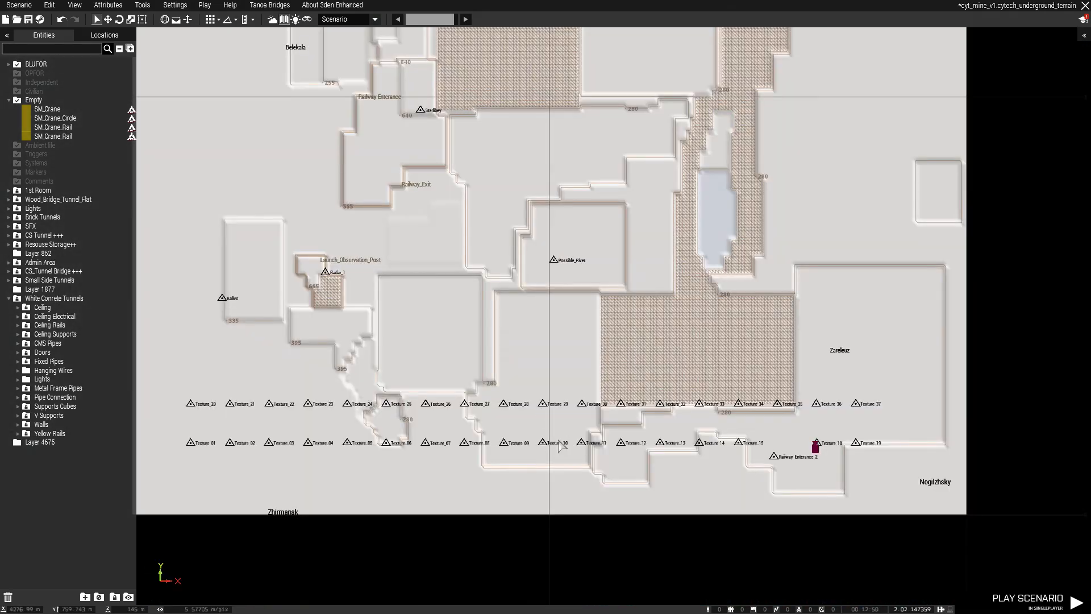
pyautogui.press('m')
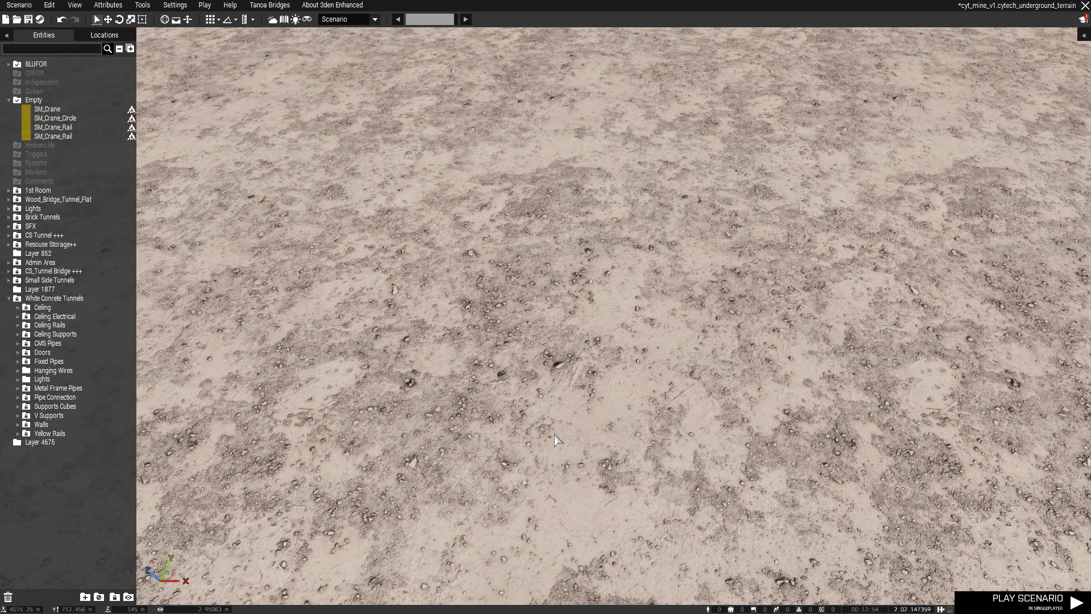
# Survey the terrain map between the numbered texture samples and the built mine area.
pyautogui.press('m')
pyautogui.scroll(2, 568, 435)
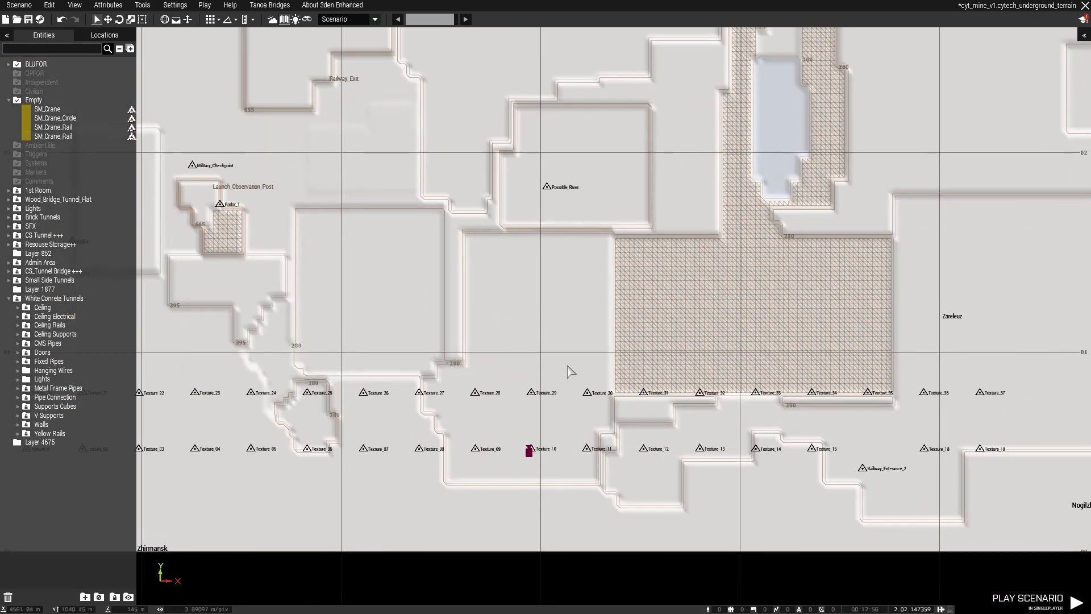
pyautogui.moveTo(544, 344); pyautogui.dragTo(636, 540, button='right')
pyautogui.moveTo(631, 290); pyautogui.dragTo(624, 519, button='right')
pyautogui.moveTo(543, 302); pyautogui.dragTo(605, 517, button='right')
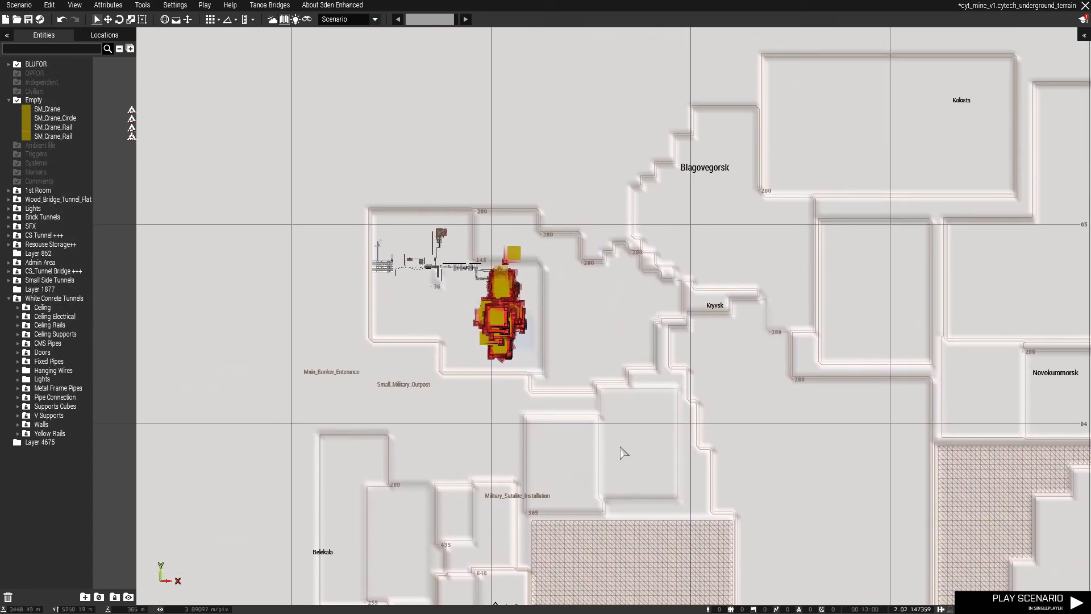
pyautogui.moveTo(636, 441); pyautogui.dragTo(561, 211, button='right')
pyautogui.moveTo(671, 392); pyautogui.dragTo(469, 136, button='right')
pyautogui.moveTo(572, 541); pyautogui.dragTo(645, 278, button='right')
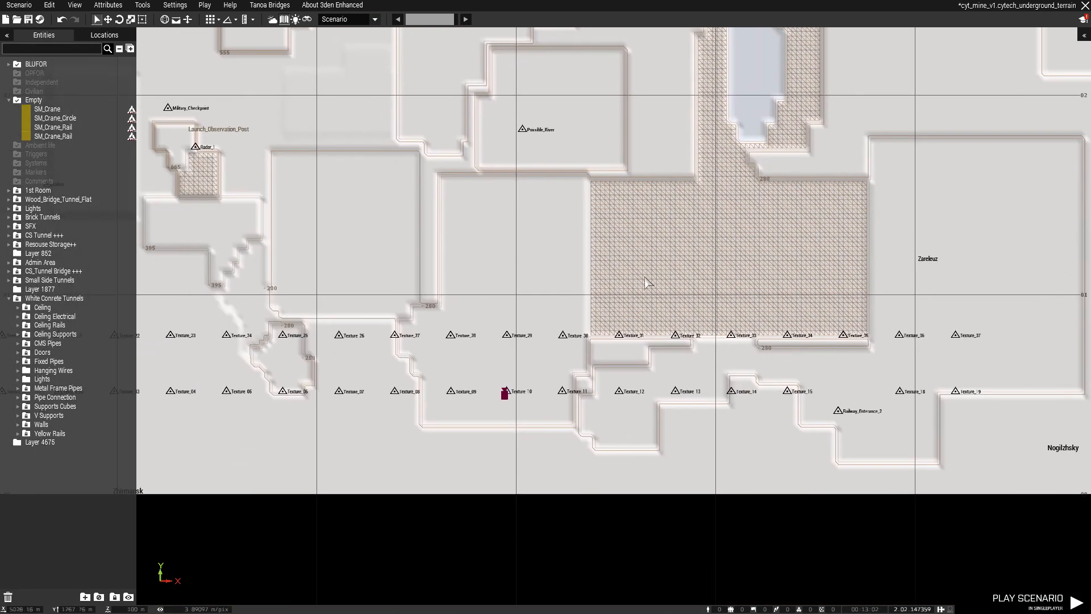
pyautogui.scroll(-2, 619, 339)
pyautogui.scroll(2, 619, 340)
pyautogui.moveTo(608, 313); pyautogui.dragTo(664, 512, button='right')
pyautogui.moveTo(565, 272); pyautogui.dragTo(625, 568, button='right')
pyautogui.moveTo(625, 85); pyautogui.dragTo(632, 367, button='right')
pyautogui.scroll(5, 472, 345)
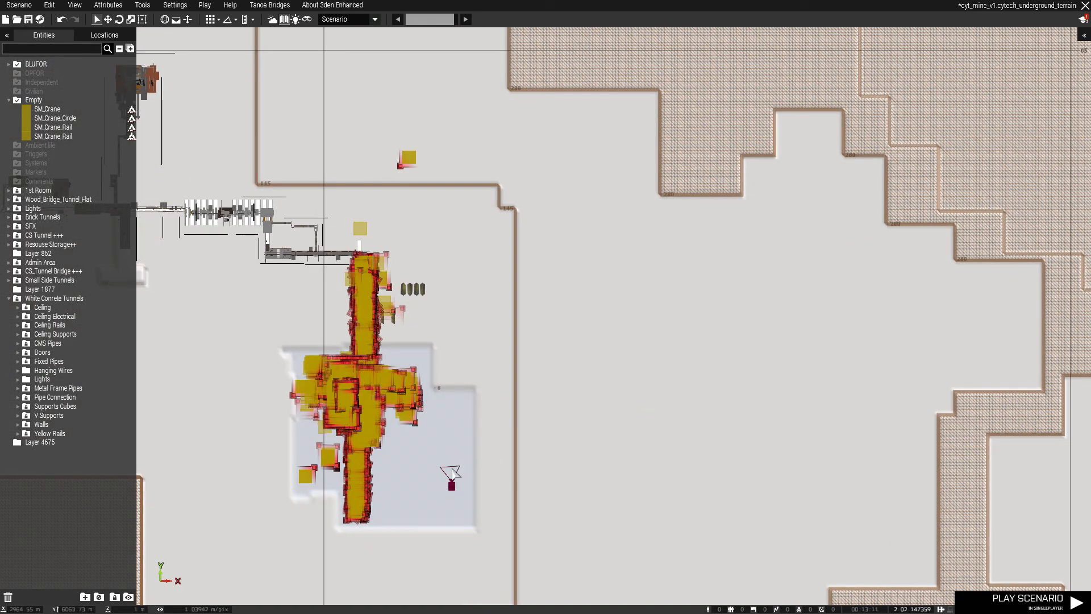
# Examine the concrete ground texture leading up to the open end of the train tunnel.
pyautogui.press('m')
pyautogui.moveTo(554, 375); pyautogui.dragTo(376, 395, button='right')
pyautogui.moveTo(636, 369); pyautogui.dragTo(615, 505, button='right')
pyautogui.press('w')
pyautogui.scroll(3, 615, 504)
pyautogui.moveTo(552, 479); pyautogui.dragTo(806, 408, button='right')
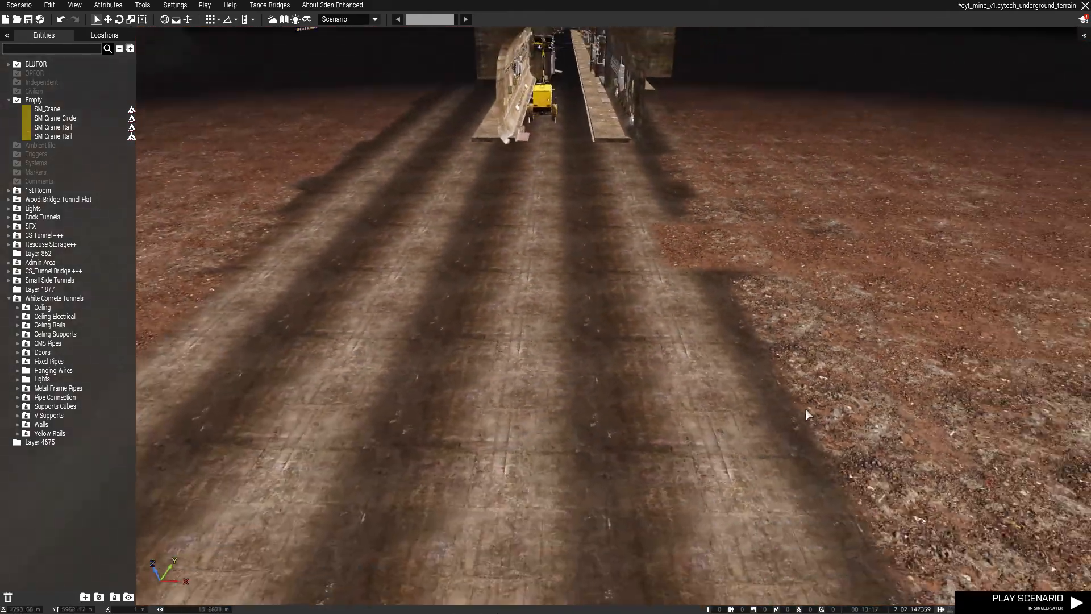
pyautogui.scroll(3, 496, 527)
pyautogui.moveTo(496, 527); pyautogui.dragTo(542, 433, button='right')
pyautogui.press('w')
pyautogui.press('w')
pyautogui.press('s')
pyautogui.press('z')
pyautogui.press('w')
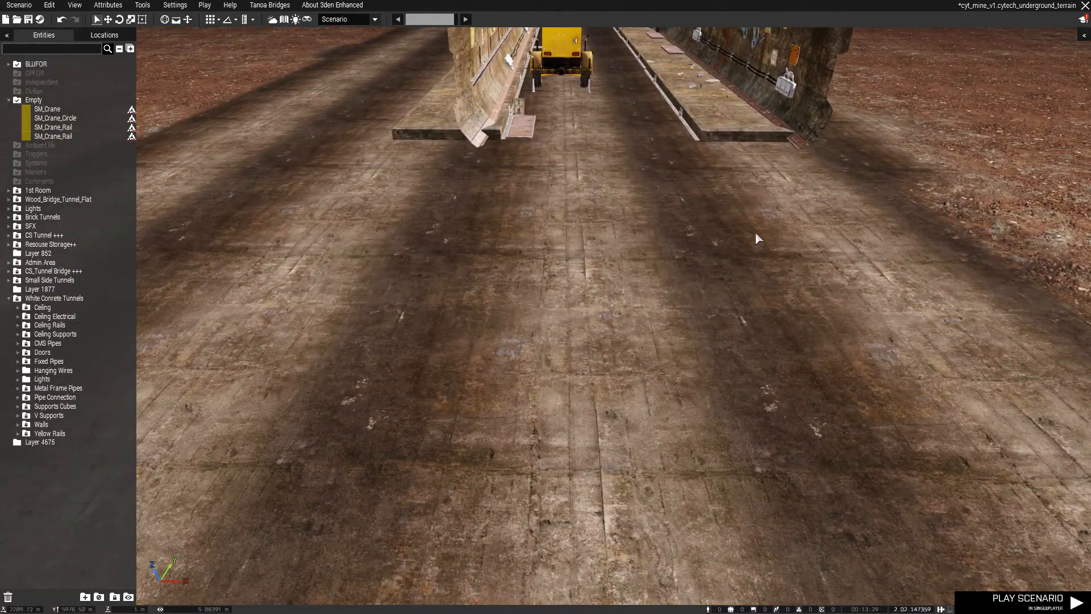
# Follow the concrete floor through the train tunnel, past the light trailers, to the section with rail tracks.
pyautogui.press('w')
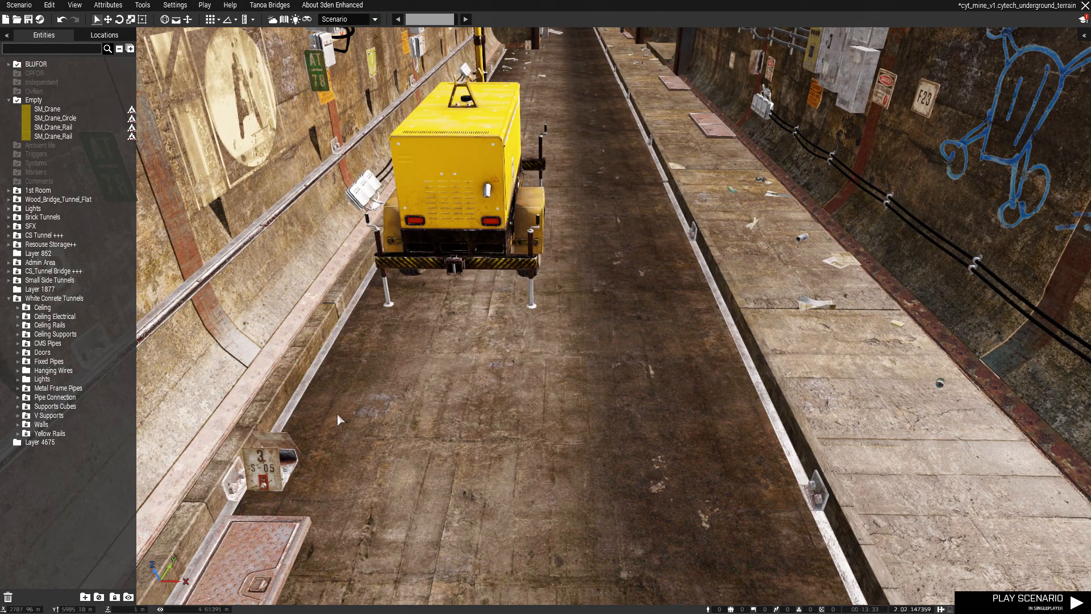
pyautogui.press('w')
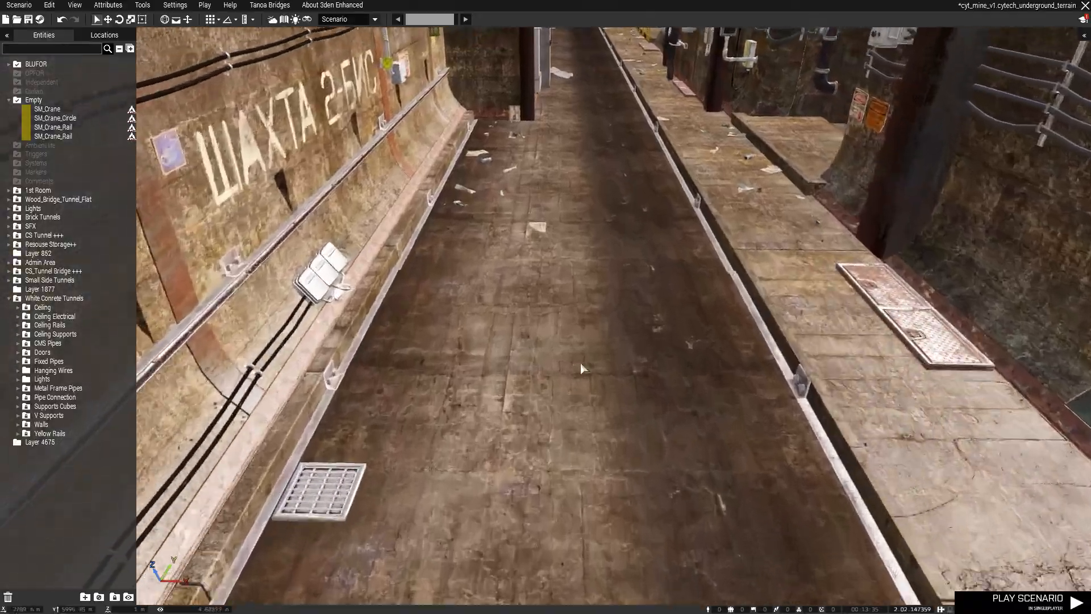
pyautogui.press('w')
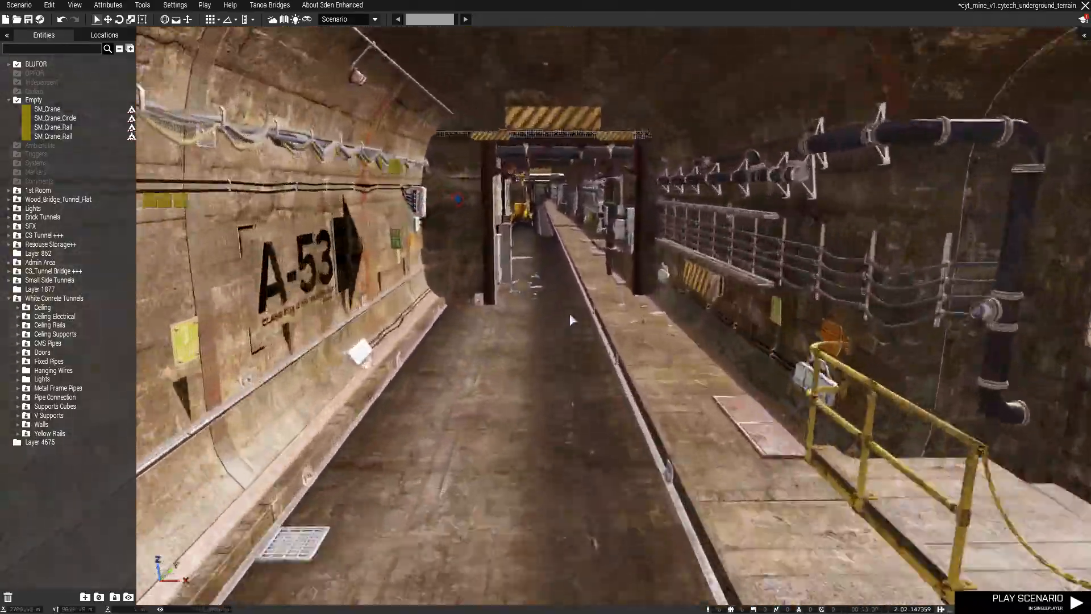
pyautogui.press('w')
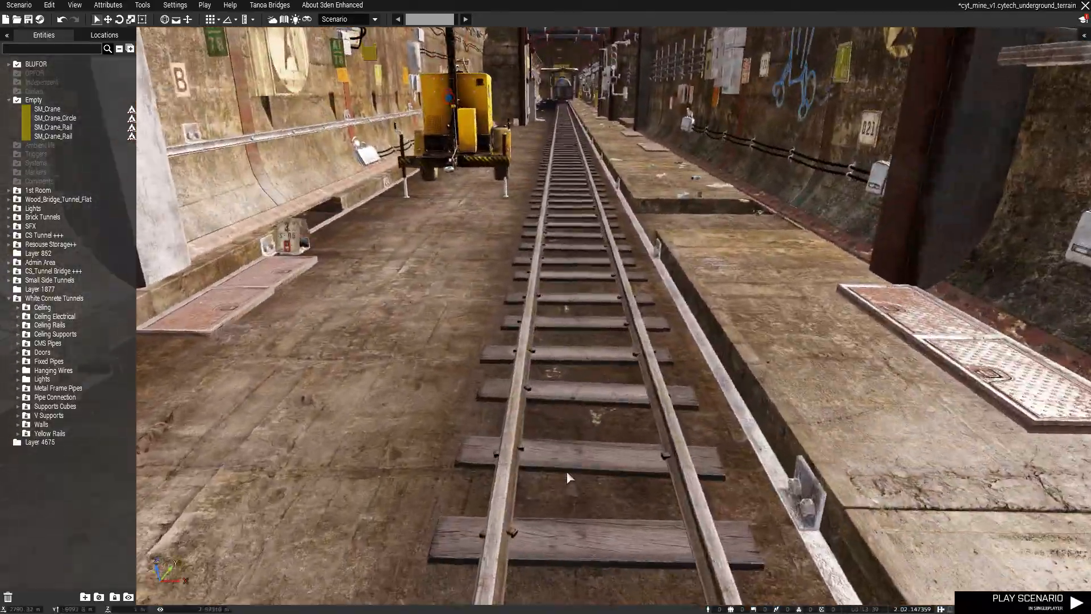
pyautogui.press('w')
pyautogui.press('a')
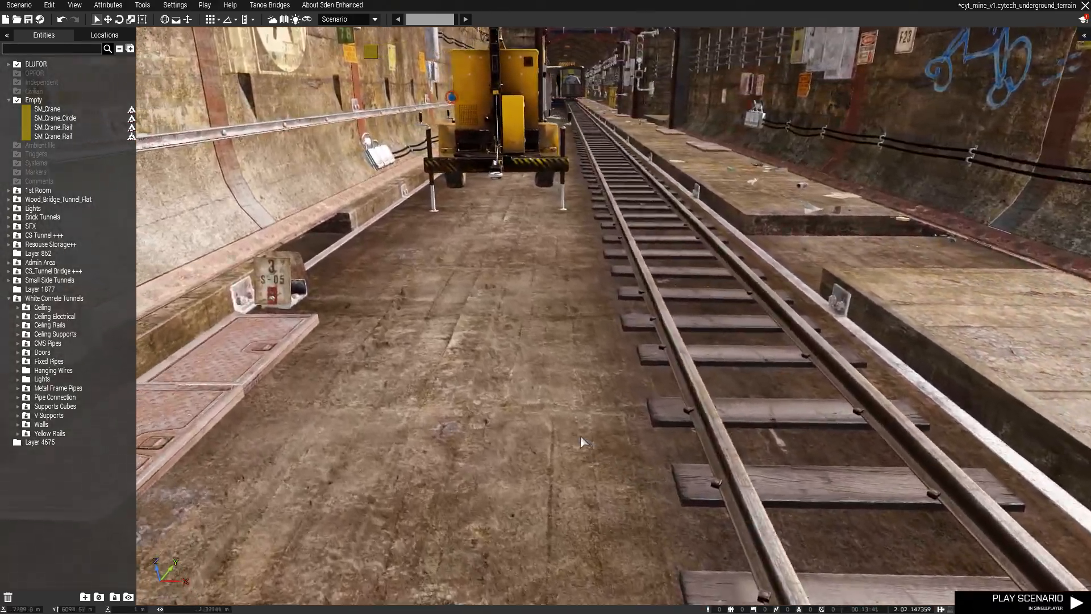
pyautogui.press('w')
pyautogui.press('a')
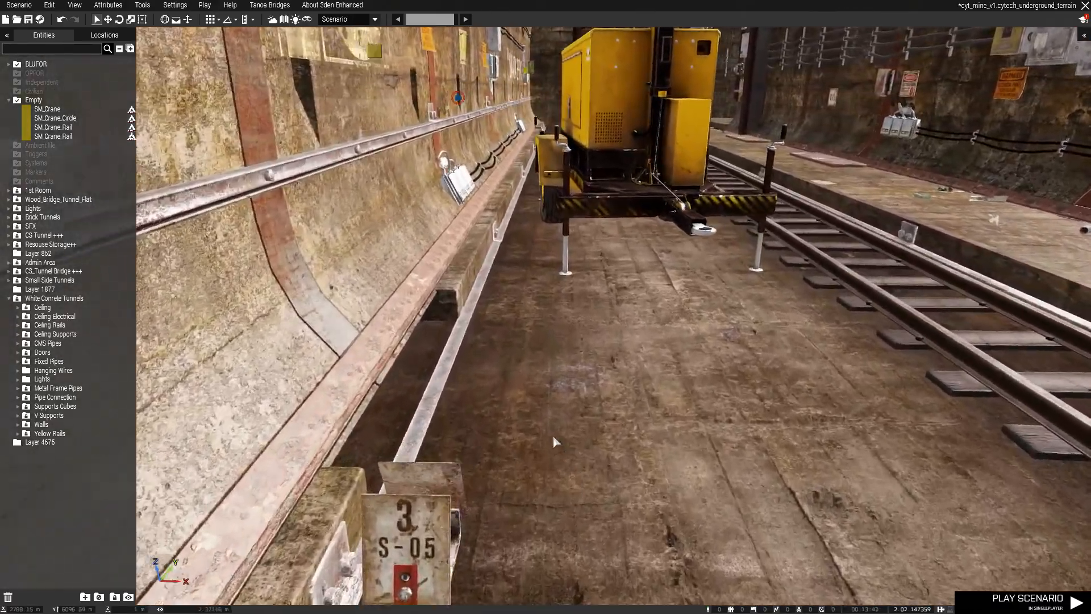
# Inspect the tunnel floor around the yellow light trailer, the corrugated roof, and the tunnel's layout from above.
pyautogui.moveTo(553, 435); pyautogui.dragTo(496, 510, button='right')
pyautogui.press('d')
pyautogui.scroll(3, 496, 509)
pyautogui.scroll(-4, 496, 510)
pyautogui.moveTo(529, 463); pyautogui.dragTo(691, 459, button='right')
pyautogui.press('w')
pyautogui.press('q')
pyautogui.press('s')
pyautogui.press('q')
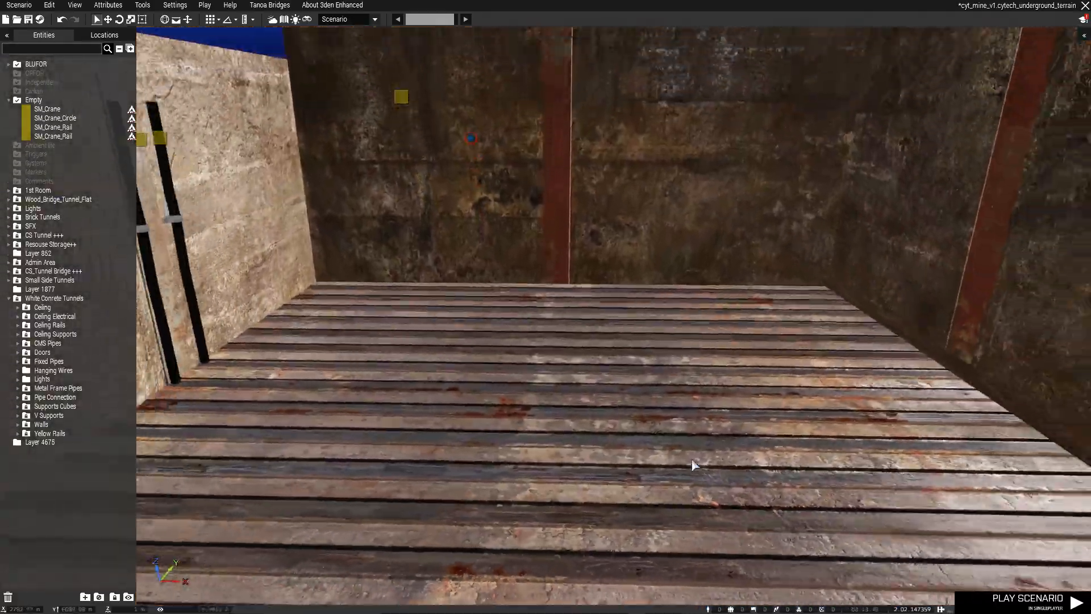
pyautogui.press('s')
pyautogui.press('q')
pyautogui.moveTo(692, 463); pyautogui.dragTo(682, 569, button='right')
pyautogui.scroll(3, 498, 509)
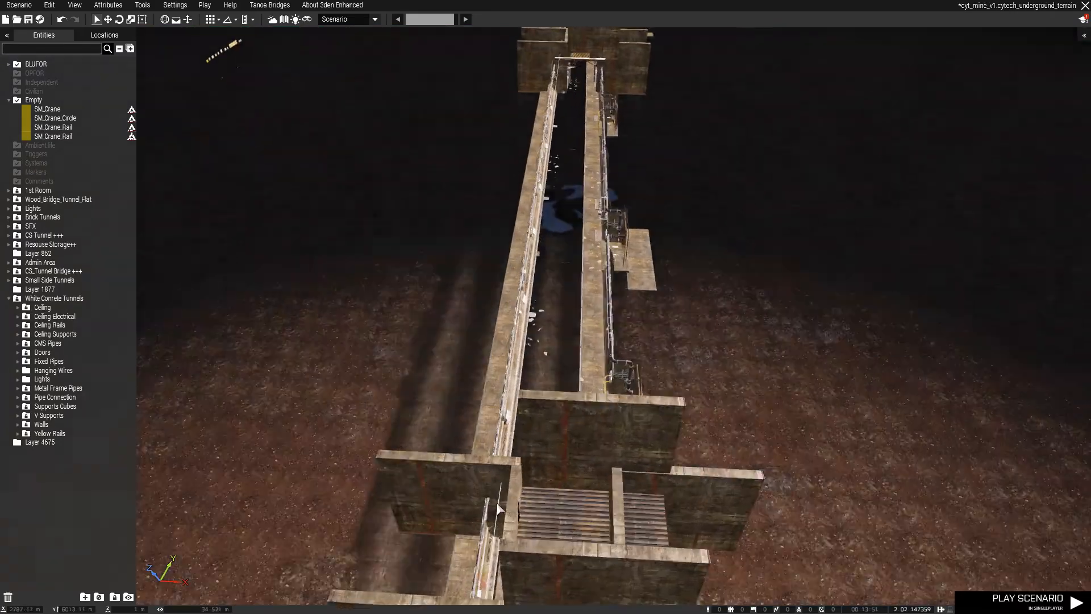
# Examine the boundary between the concrete ground texture and the red gravel outside the tunnel entrance.
pyautogui.scroll(5, 497, 509)
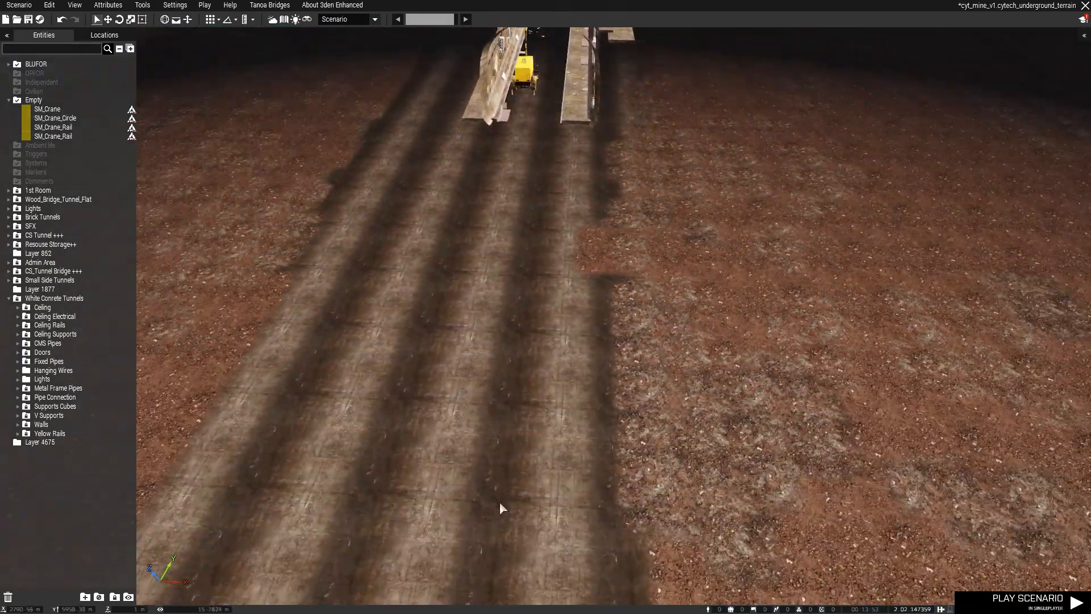
pyautogui.scroll(5, 500, 503)
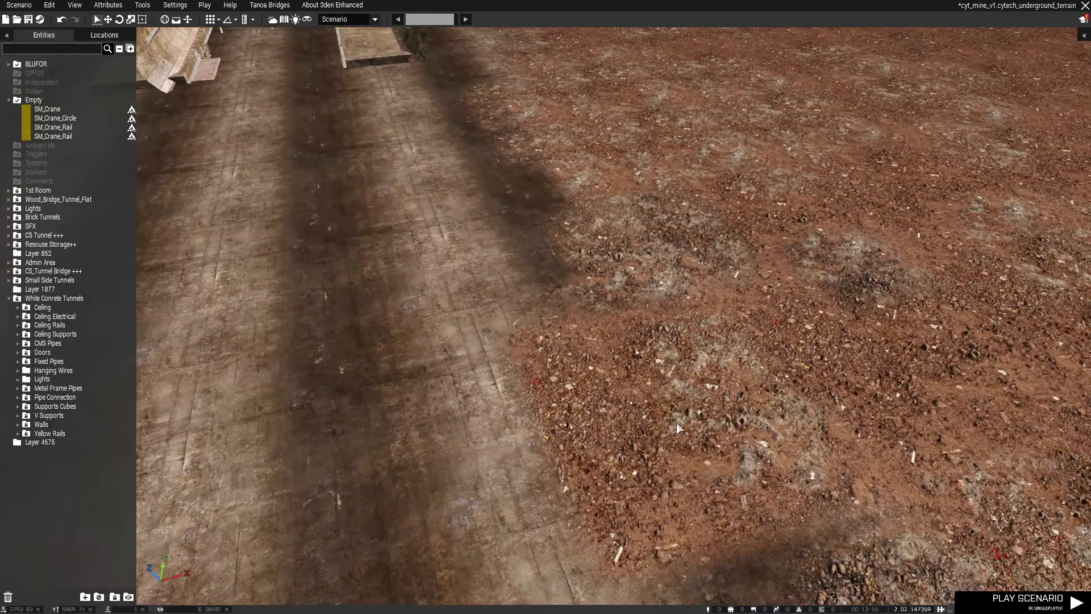
pyautogui.press('d')
pyautogui.moveTo(676, 423); pyautogui.dragTo(607, 173, button='right')
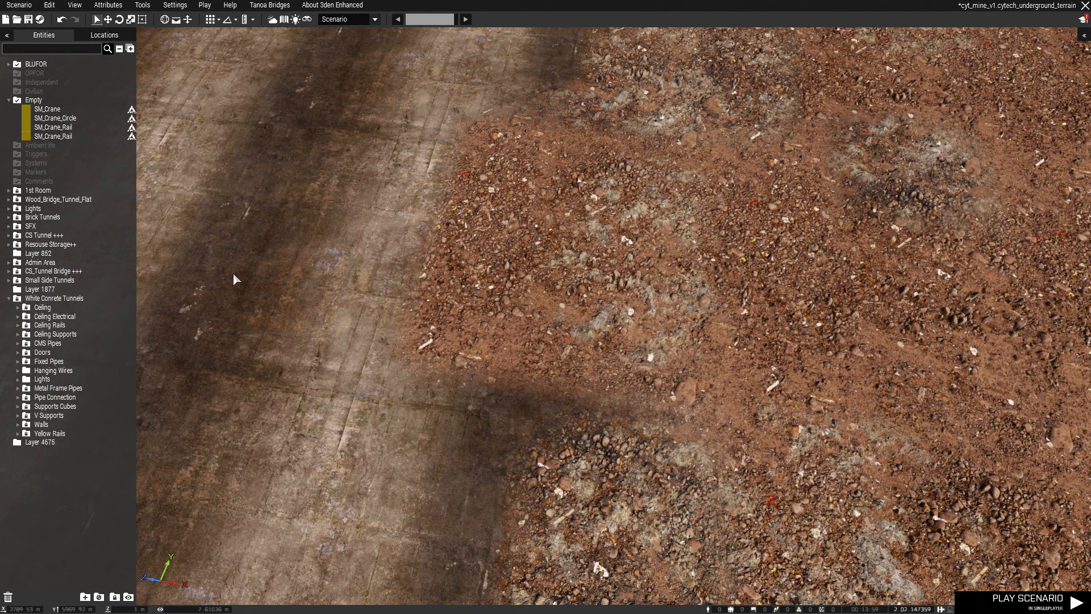
pyautogui.press('w')
pyautogui.moveTo(598, 357); pyautogui.dragTo(649, 323, button='right')
pyautogui.scroll(-5, 650, 328)
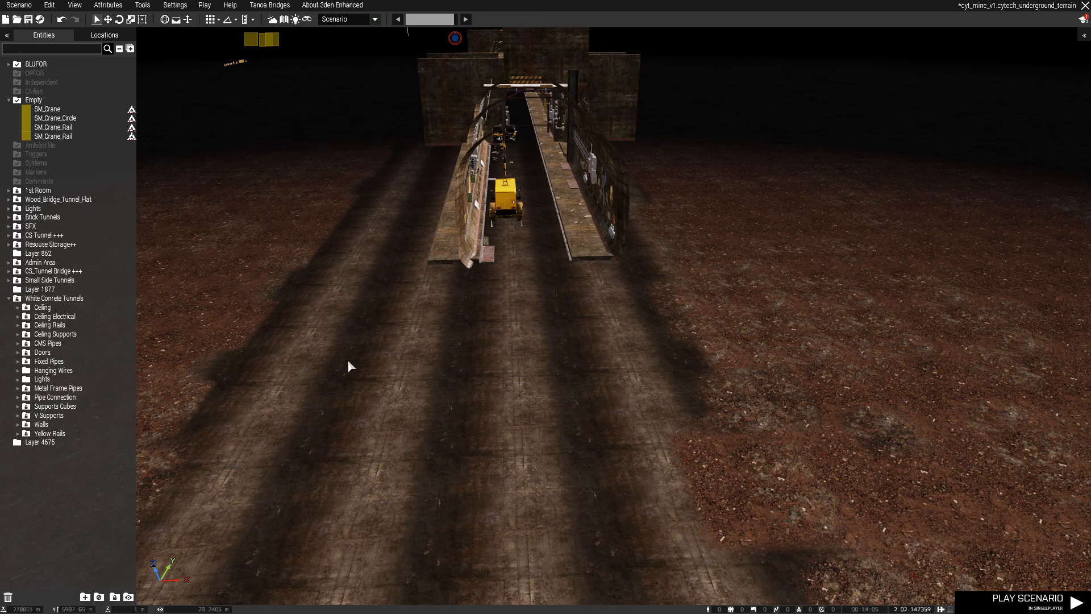
pyautogui.press('s')
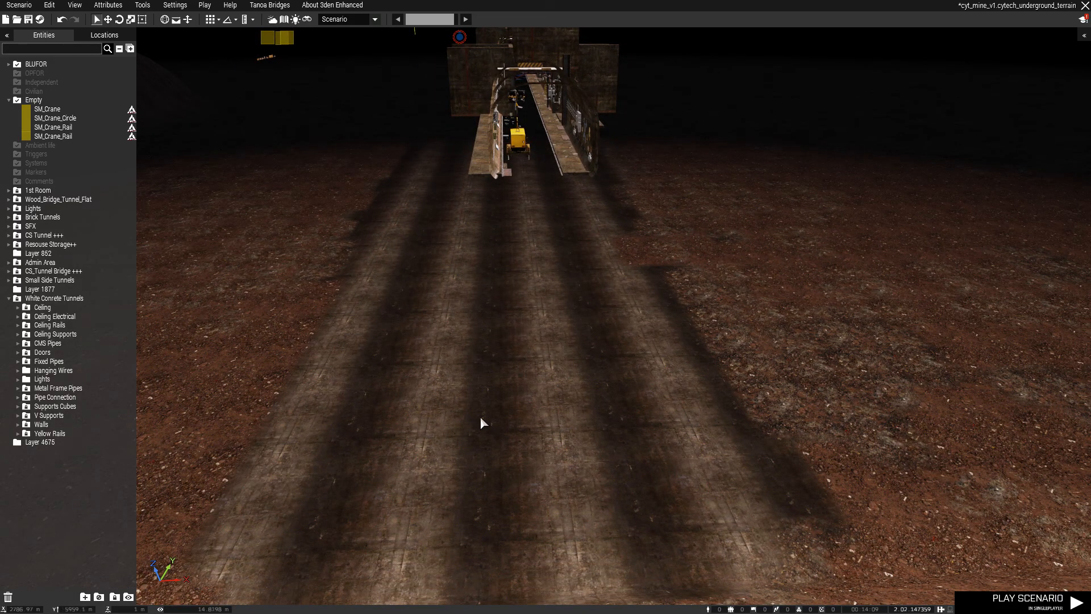
pyautogui.press('s')
# Inspect how the ground texture extends beneath the side platform and onto the red gravel beside the tunnel.
pyautogui.moveTo(471, 318); pyautogui.dragTo(528, 357, button='right')
pyautogui.press('w')
pyautogui.press('w')
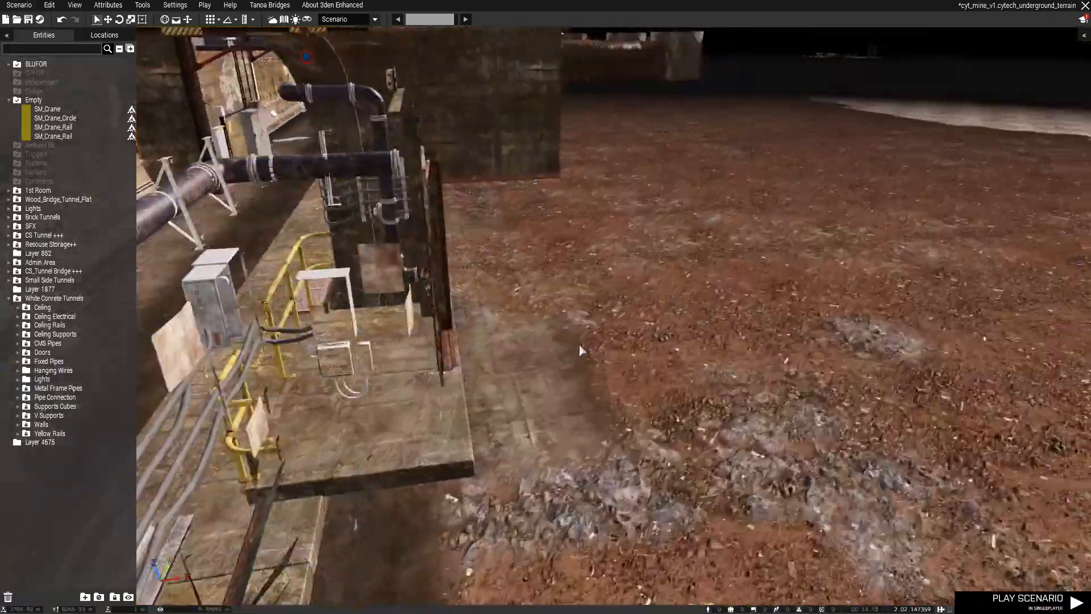
pyautogui.moveTo(578, 346); pyautogui.dragTo(333, 497, button='right')
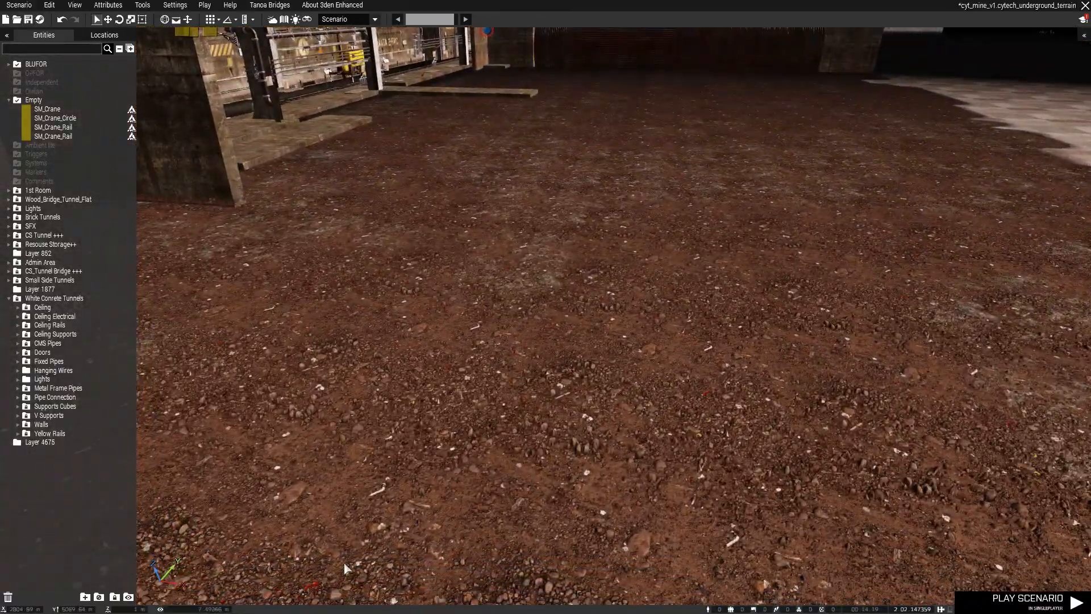
pyautogui.moveTo(591, 383); pyautogui.dragTo(497, 336, button='right')
# Tour the train tunnel's interior past the puddles, signal lights and side platforms toward the rail tracks.
pyautogui.press('w')
pyautogui.press('w')
pyautogui.press('a')
pyautogui.press('w')
pyautogui.press('w')
pyautogui.press('w')
pyautogui.press('w')
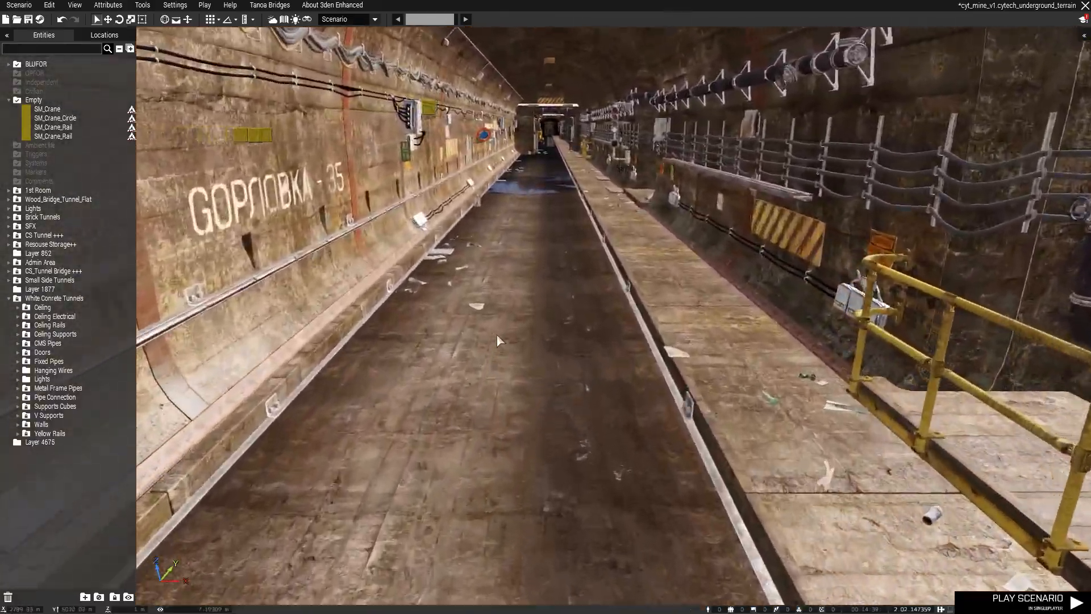
pyautogui.press('w')
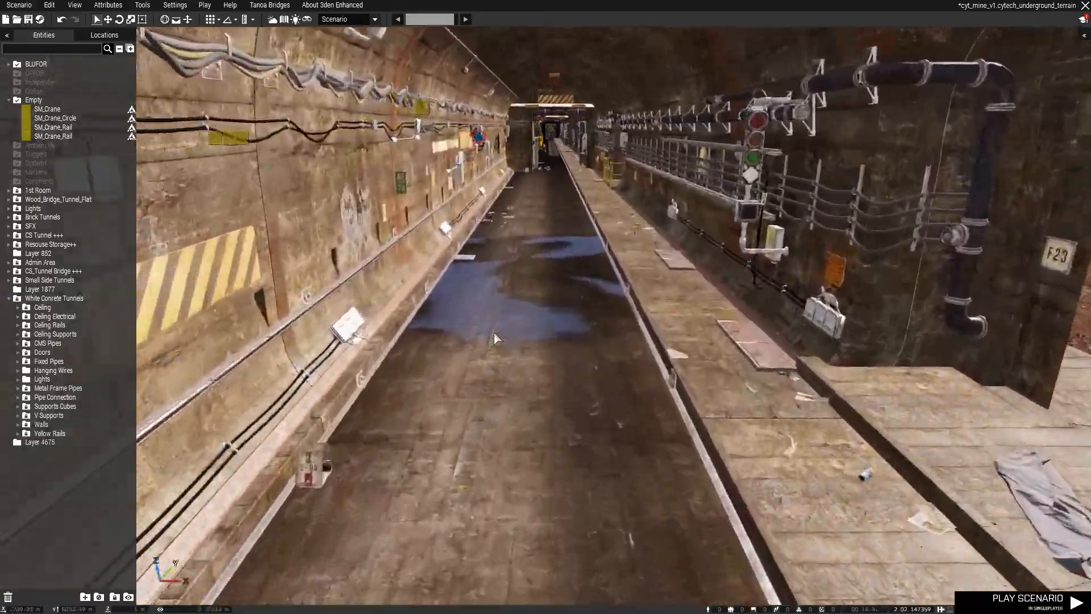
pyautogui.press('w')
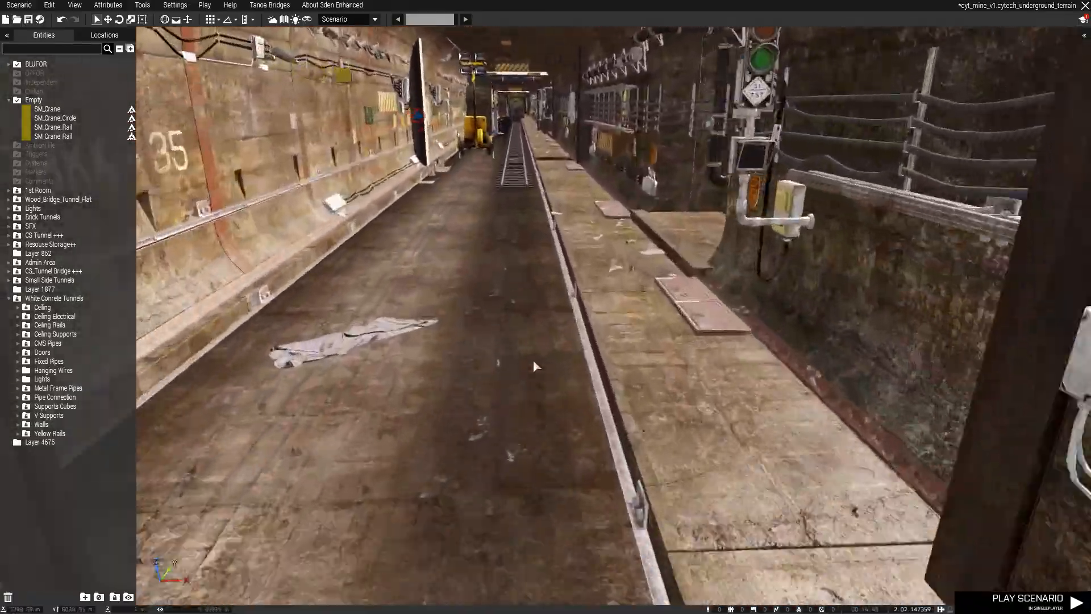
pyautogui.press('w')
# Turn around and follow the tunnel back to the light trailer at its open end.
pyautogui.moveTo(533, 362); pyautogui.dragTo(344, 377, button='right')
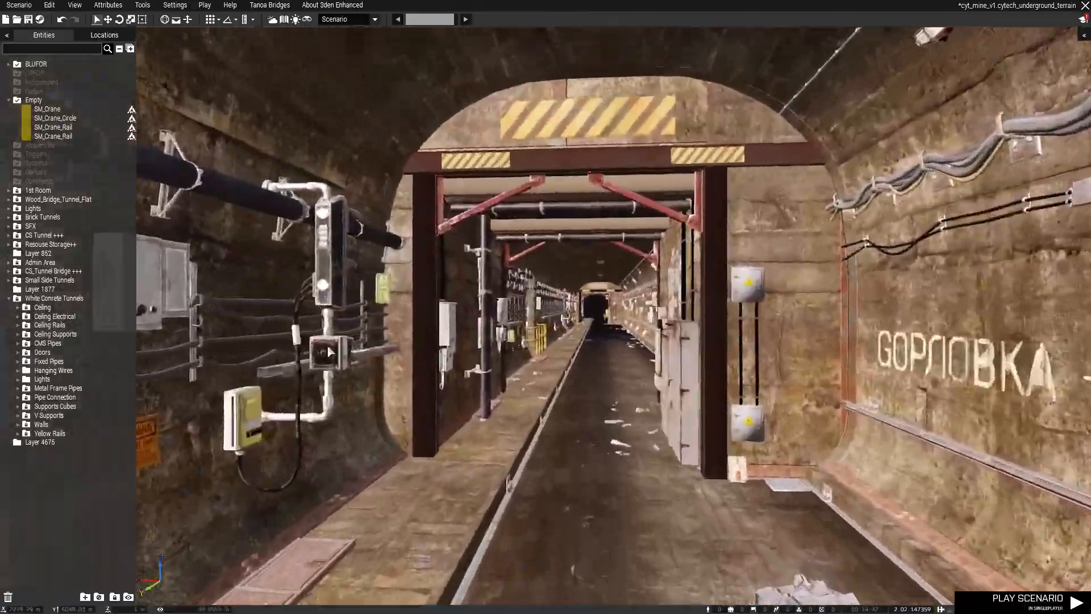
pyautogui.press('w')
pyautogui.press('w')
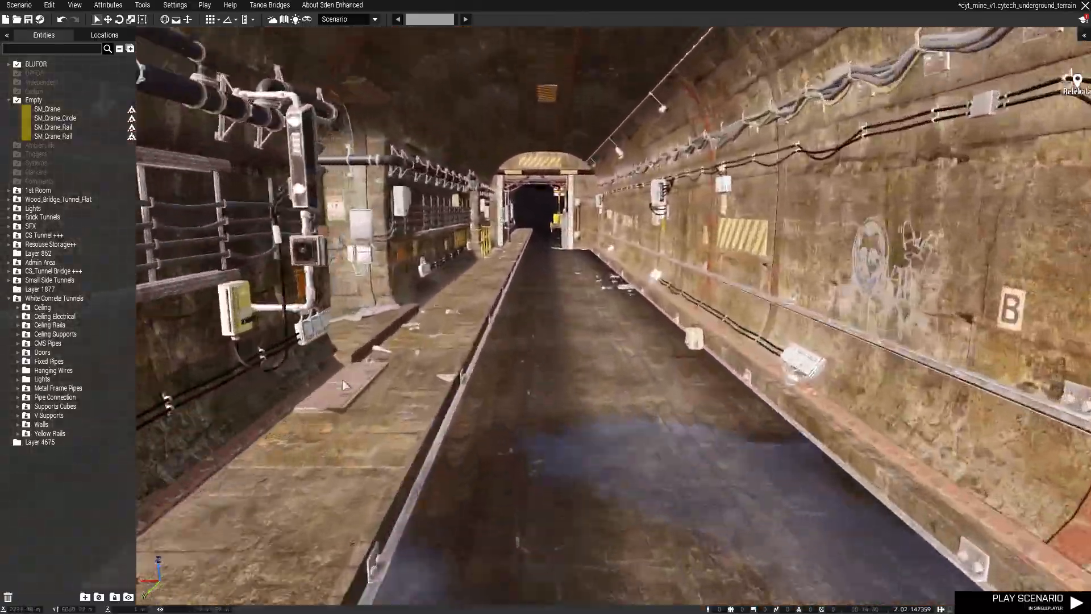
pyautogui.press('w')
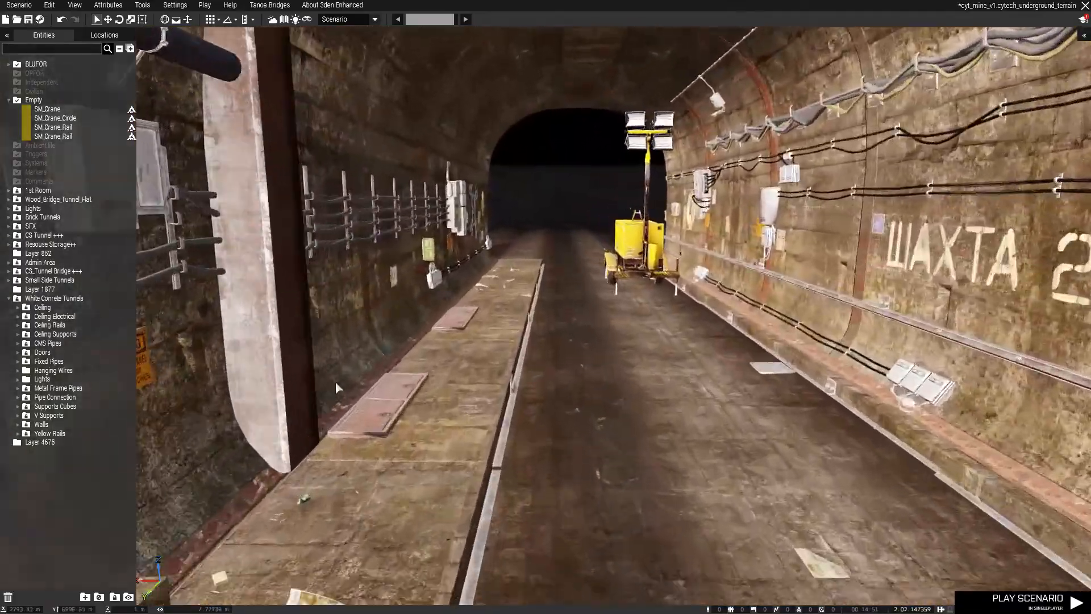
pyautogui.moveTo(335, 382); pyautogui.dragTo(950, 419, button='right')
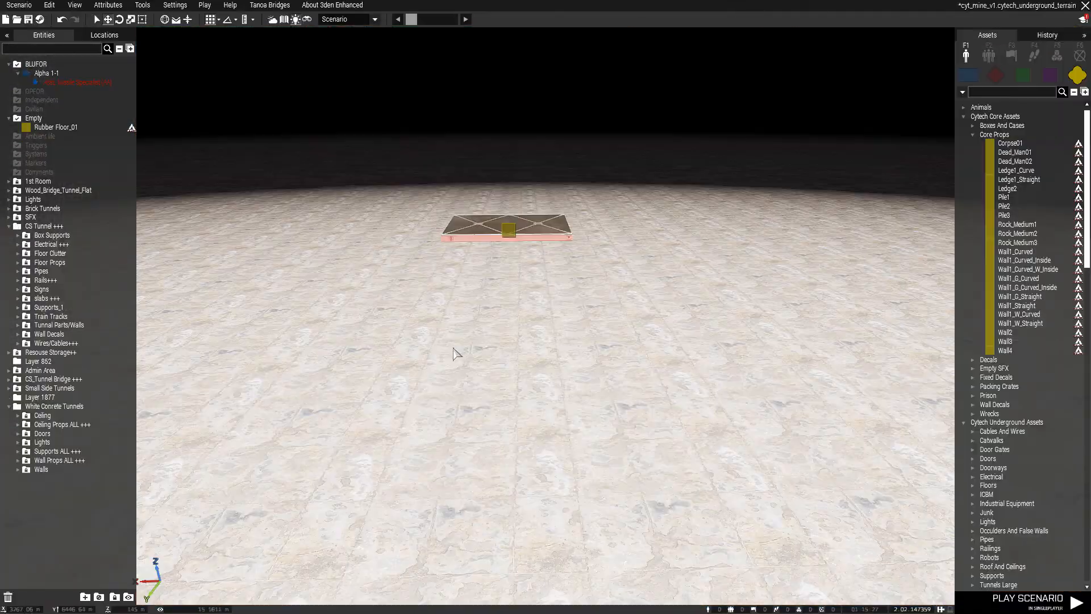